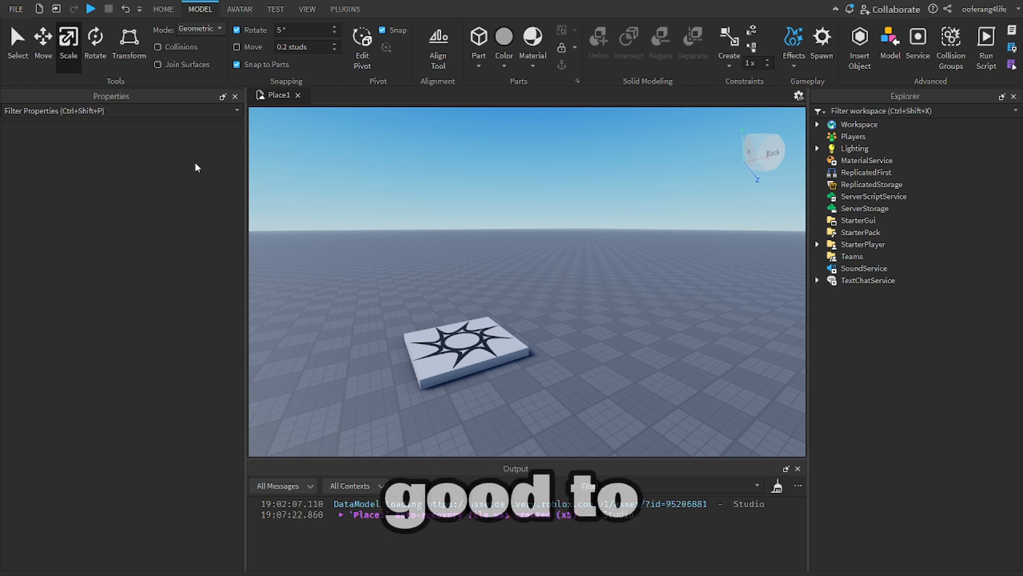
Hide the Explorer and Properties windows and show both of them again
{"action": "left_click", "coordinate": [79, 55]}
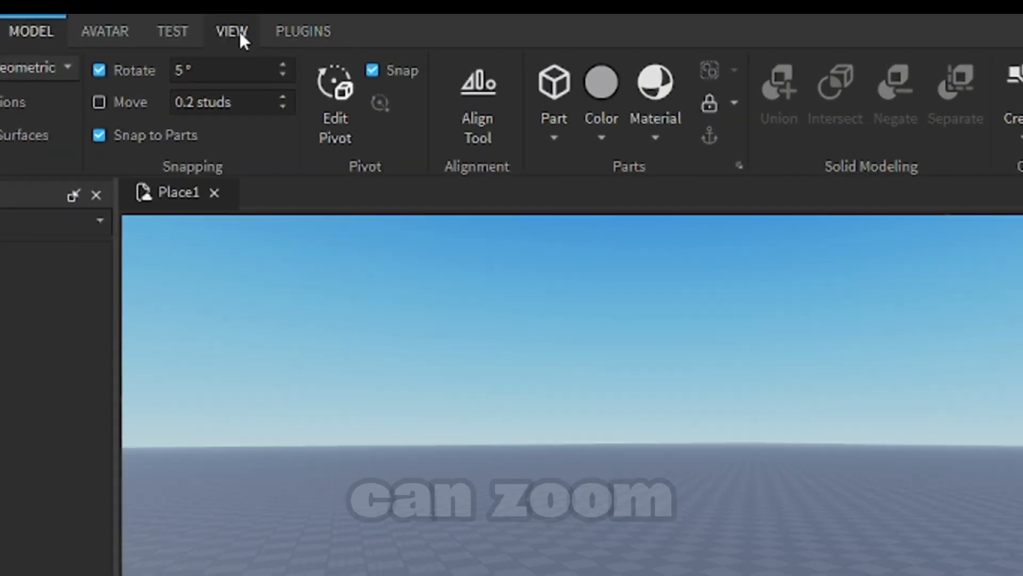
{"action": "left_click", "coordinate": [230, 32]}
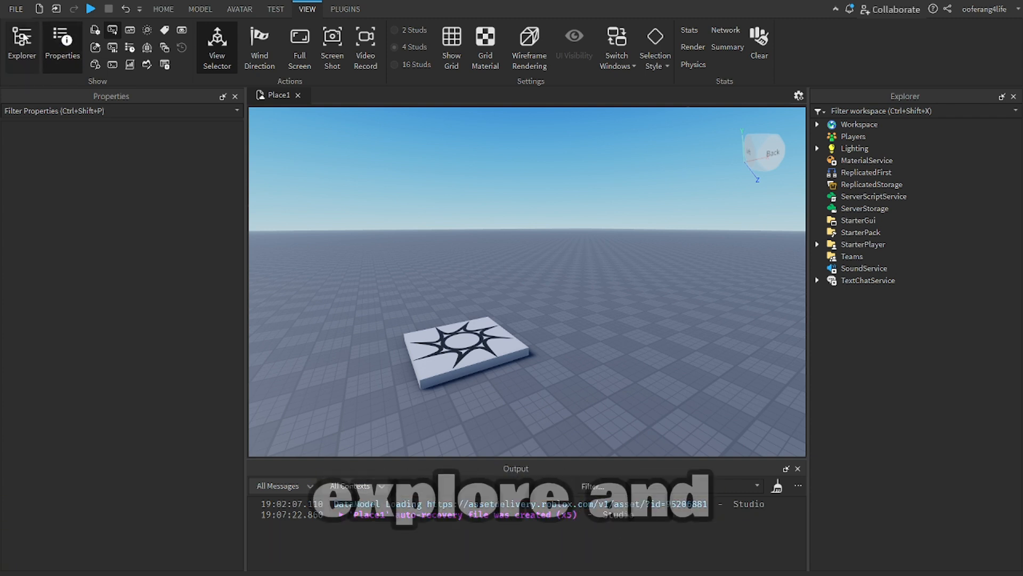
{"action": "left_click", "coordinate": [19, 51]}
{"action": "left_click", "coordinate": [59, 45]}
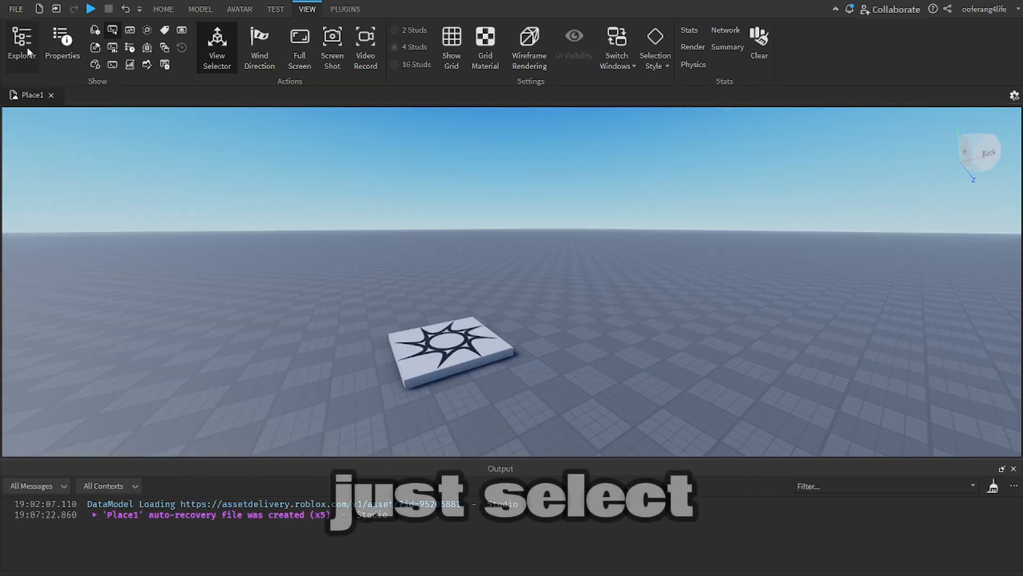
{"action": "left_click", "coordinate": [24, 50]}
{"action": "left_click", "coordinate": [56, 47]}
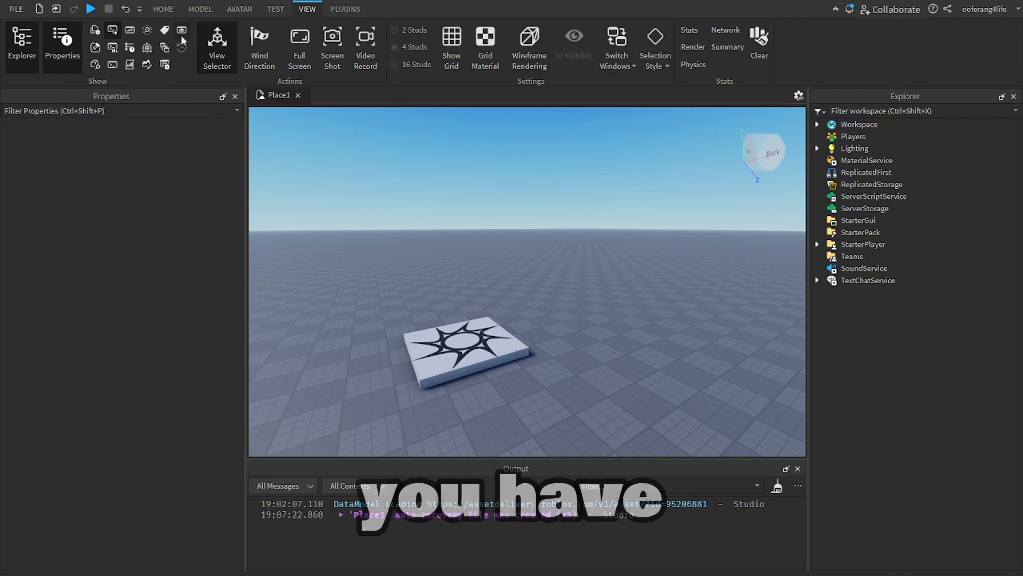
{"action": "left_click", "coordinate": [163, 9]}
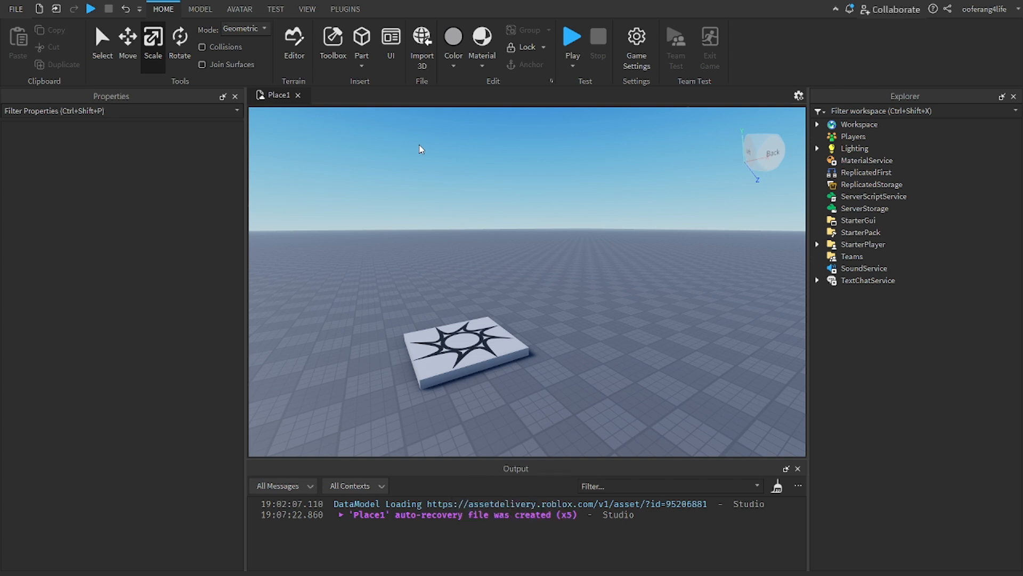
Expand Workspace in the object tree and examine the SpawnLocation's full list of properties, clearing the selection when done
{"action": "left_click", "coordinate": [817, 125]}
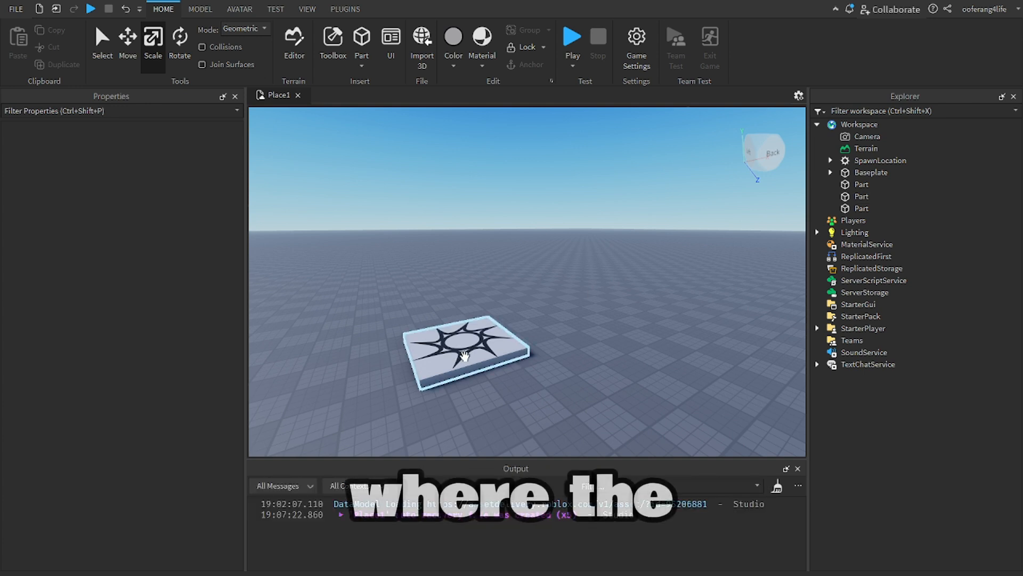
{"action": "left_click", "coordinate": [486, 345]}
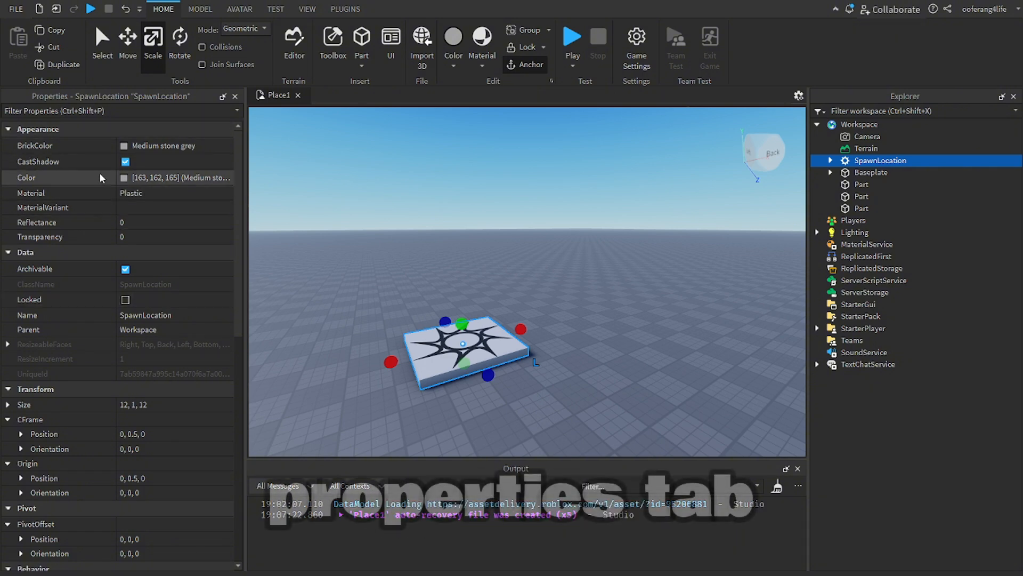
{"action": "scroll", "coordinate": [113, 281], "scroll_direction": "down", "scroll_amount": 3}
{"action": "scroll", "coordinate": [114, 281], "scroll_direction": "down", "scroll_amount": 13}
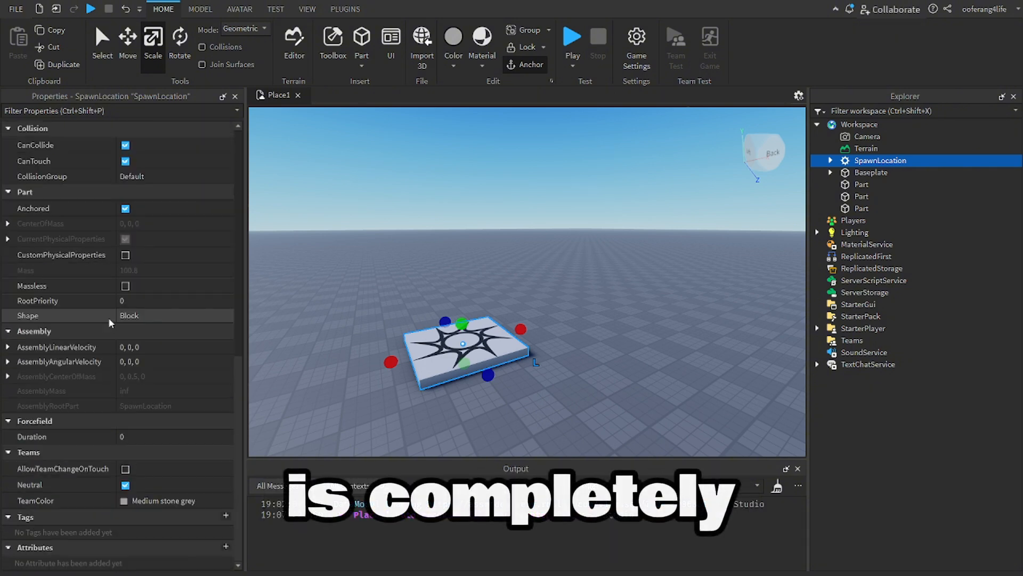
{"action": "scroll", "coordinate": [124, 370], "scroll_direction": "up", "scroll_amount": 9}
{"action": "scroll", "coordinate": [124, 371], "scroll_direction": "up", "scroll_amount": 6}
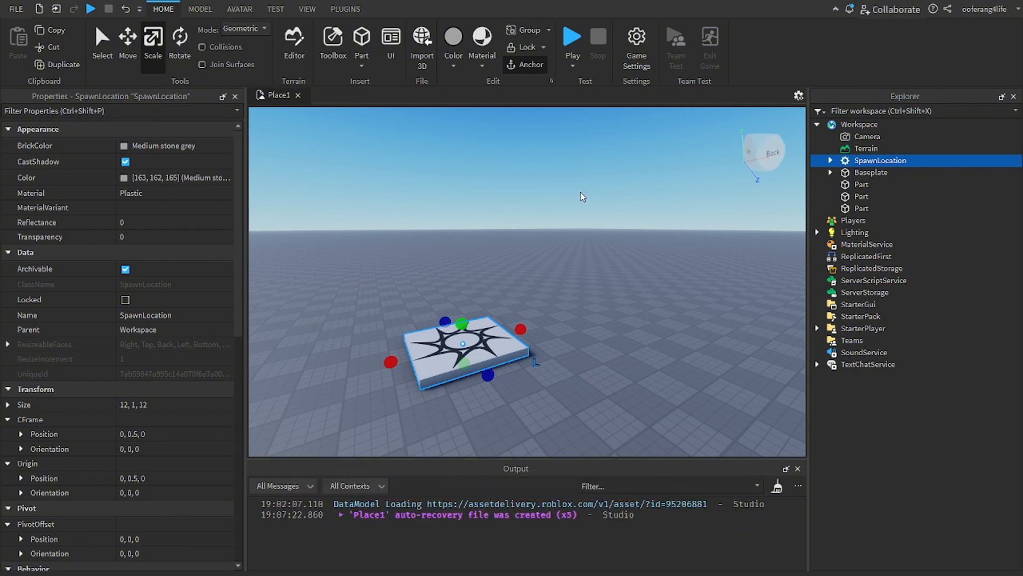
{"action": "left_click", "coordinate": [524, 247]}
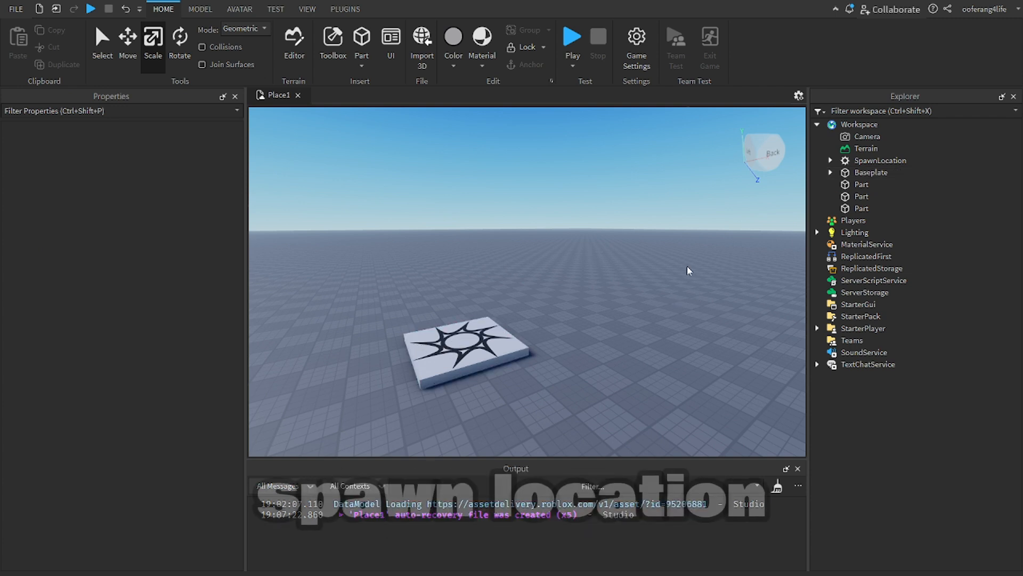
Use the Select tool to pick the tall part of the three-part structure, and clear the selection
{"action": "right_click_drag", "start_coordinate": [680, 320], "coordinate": [690, 333]}
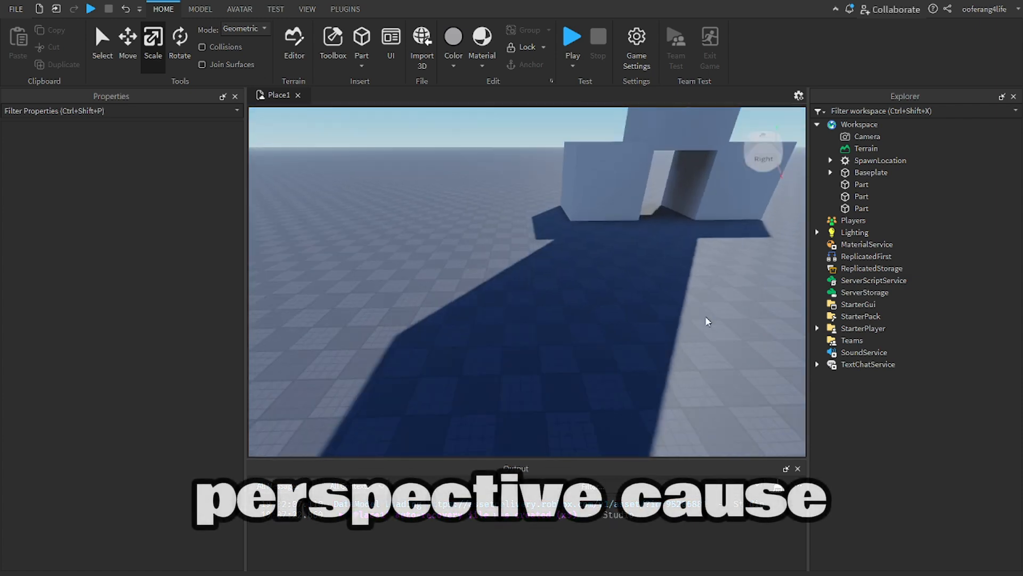
{"action": "scroll", "coordinate": [706, 321], "scroll_direction": "down", "scroll_amount": 6}
{"action": "right_click_drag", "start_coordinate": [707, 321], "coordinate": [617, 300]}
{"action": "scroll", "coordinate": [621, 306], "scroll_direction": "up", "scroll_amount": 8}
{"action": "scroll", "coordinate": [617, 300], "scroll_direction": "down", "scroll_amount": 2}
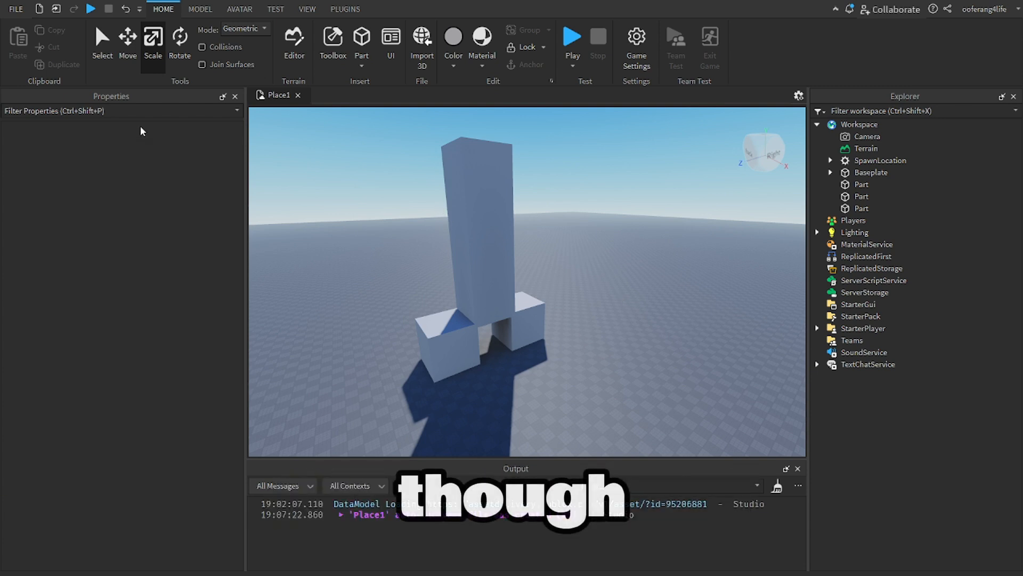
{"action": "left_click", "coordinate": [199, 9]}
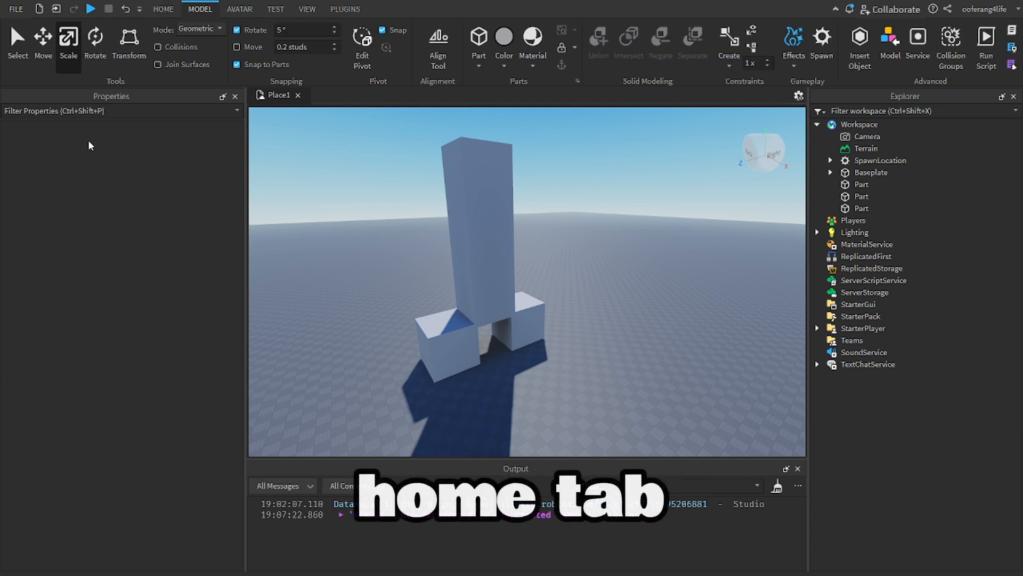
{"action": "left_click", "coordinate": [26, 45]}
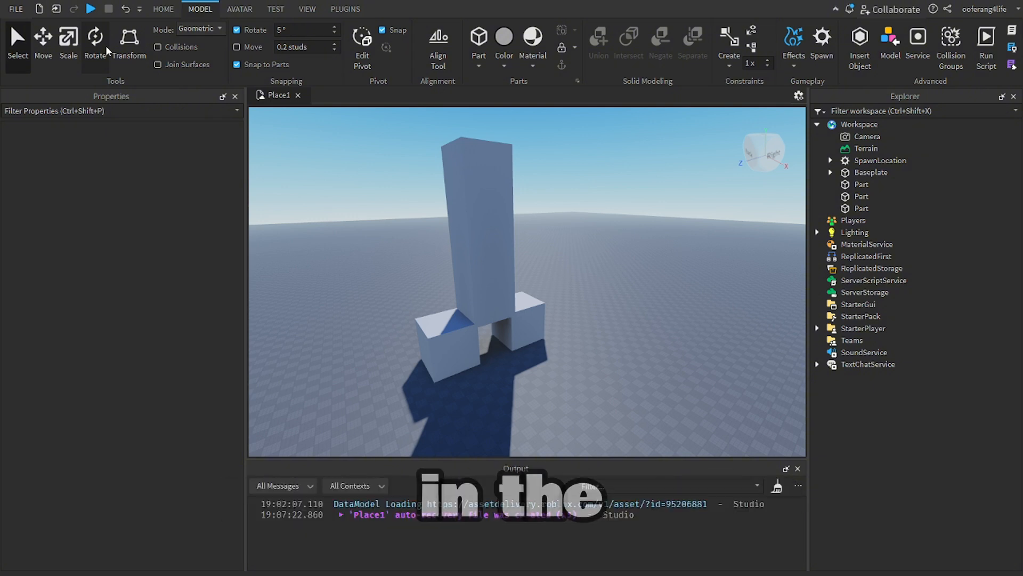
{"action": "left_click", "coordinate": [427, 347]}
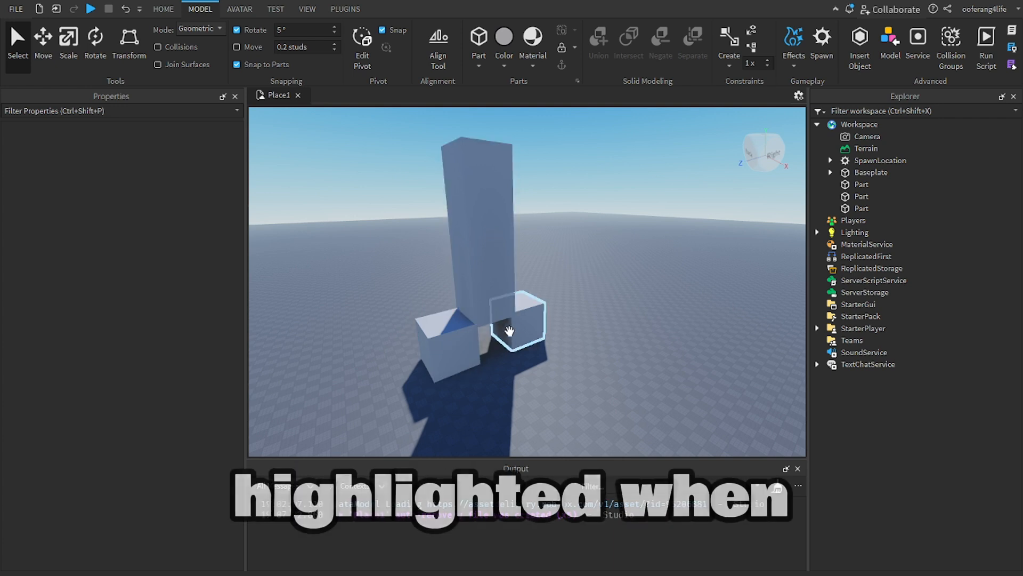
{"action": "left_click", "coordinate": [456, 224]}
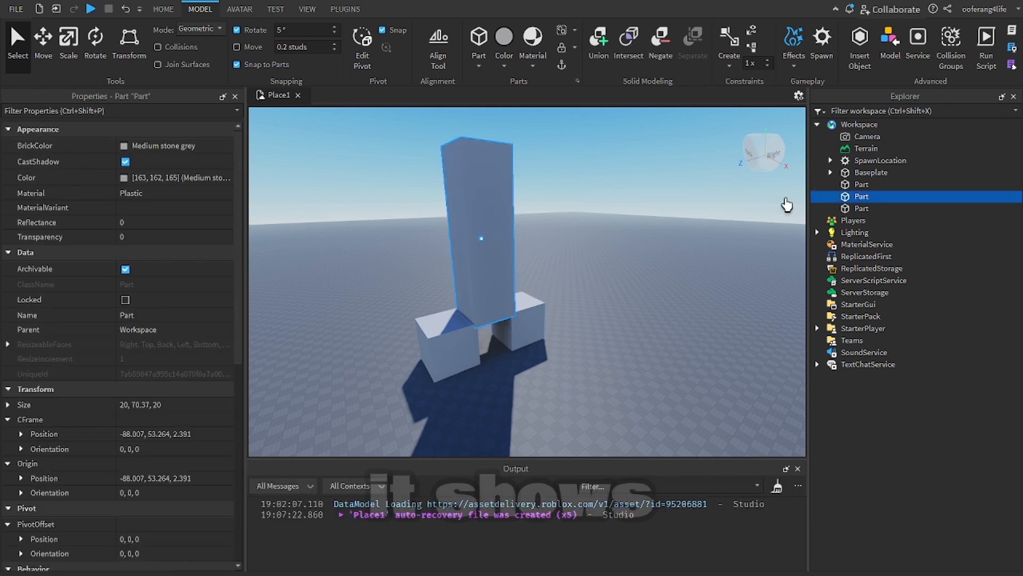
{"action": "left_click", "coordinate": [539, 184]}
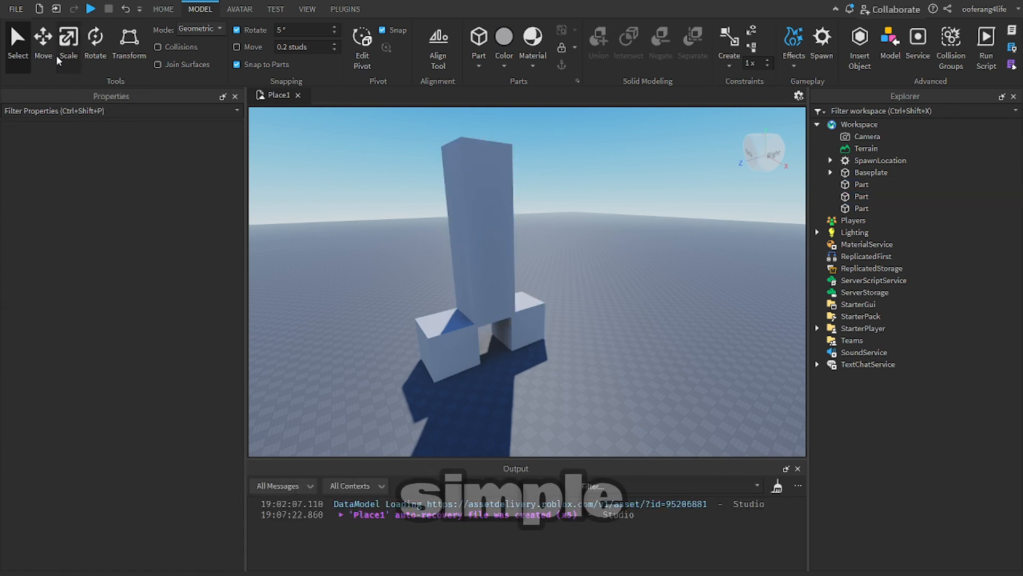
Move the tall part along all three axes to about -46.1, 61.3, -16.9, and undo the moves
{"action": "left_click", "coordinate": [33, 43]}
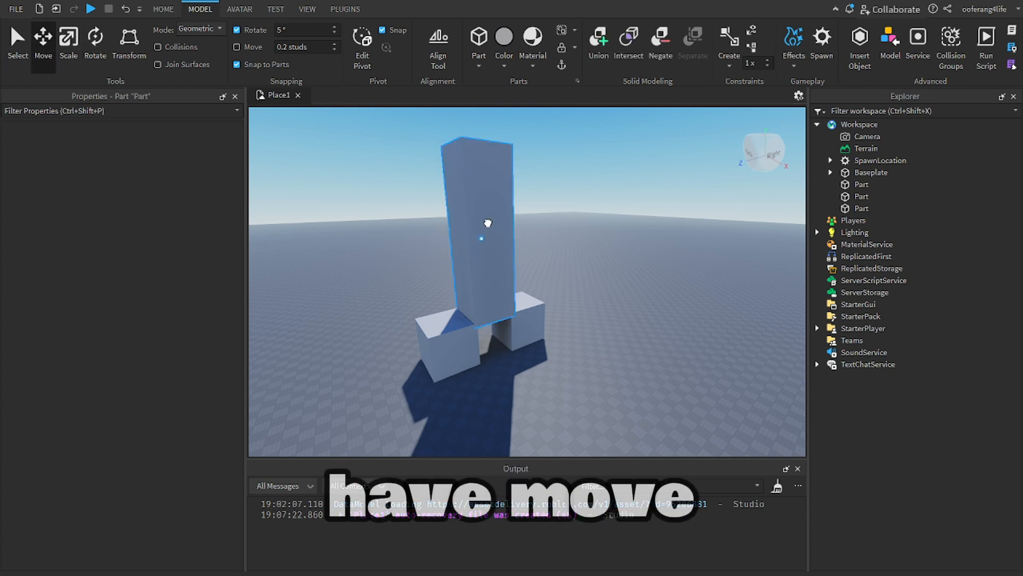
{"action": "left_click", "coordinate": [482, 223]}
{"action": "scroll", "coordinate": [483, 240], "scroll_direction": "up", "scroll_amount": 3}
{"action": "left_click_drag", "start_coordinate": [447, 231], "coordinate": [515, 267]}
{"action": "left_click_drag", "start_coordinate": [411, 255], "coordinate": [466, 246]}
{"action": "left_click_drag", "start_coordinate": [519, 200], "coordinate": [519, 179]}
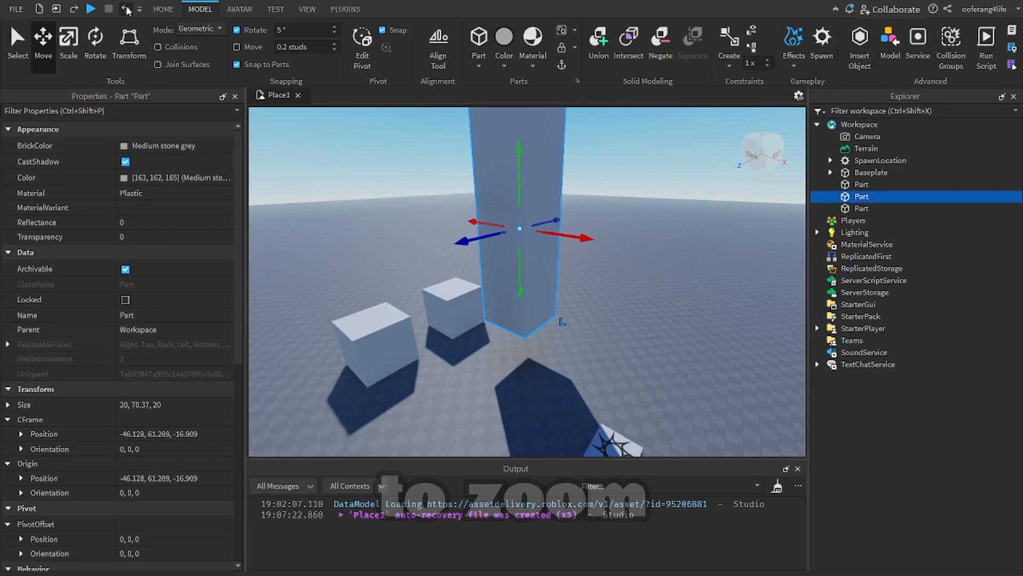
{"action": "left_click", "coordinate": [216, 24]}
{"action": "left_click", "coordinate": [127, 9]}
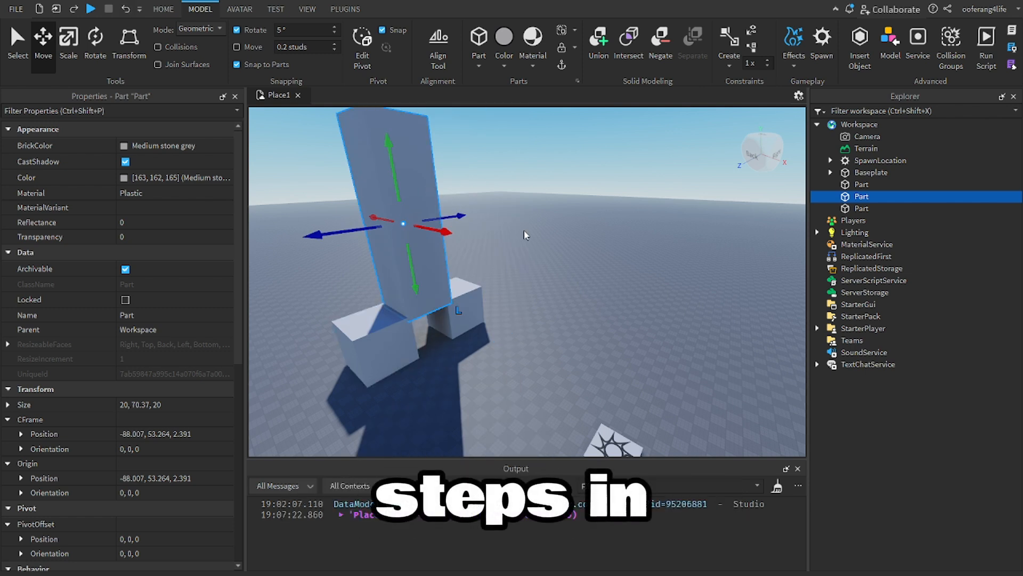
Scale the tall part upward to a height of about 167.6 studs, and undo the resize
{"action": "left_click", "coordinate": [70, 63]}
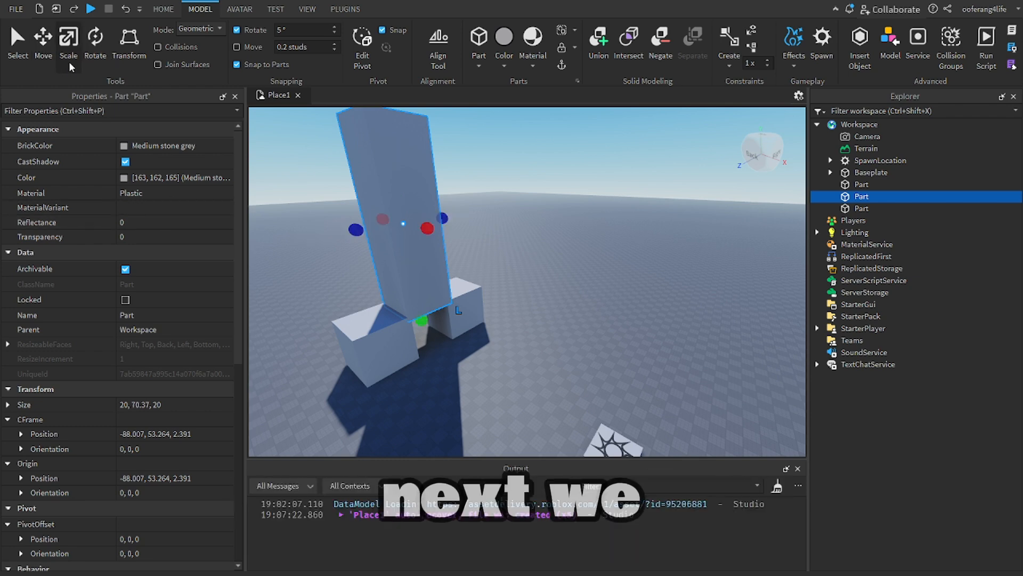
{"action": "right_click_drag", "start_coordinate": [615, 304], "coordinate": [615, 308]}
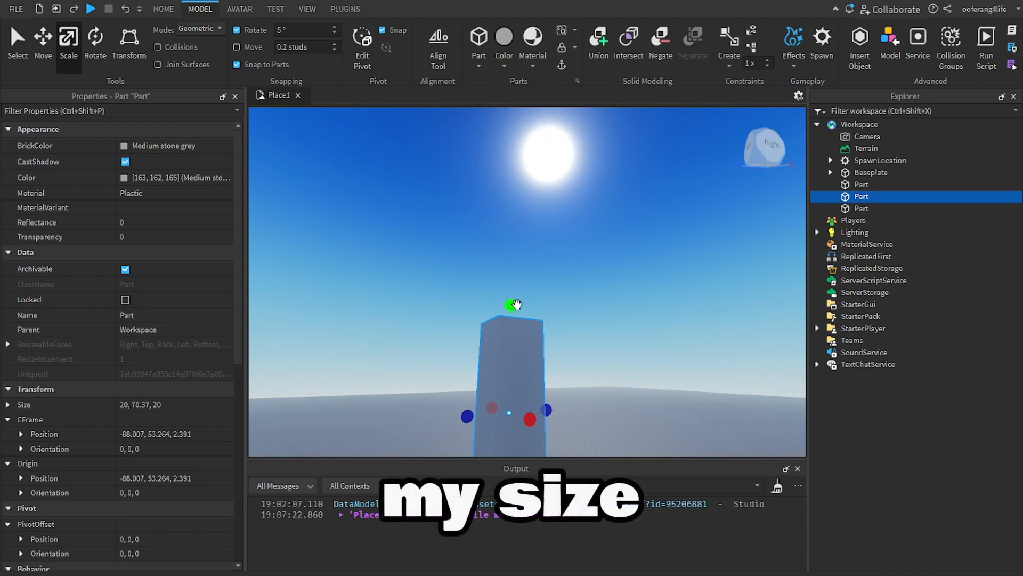
{"action": "left_click_drag", "start_coordinate": [515, 305], "coordinate": [520, 138]}
{"action": "right_click_drag", "start_coordinate": [664, 229], "coordinate": [675, 232]}
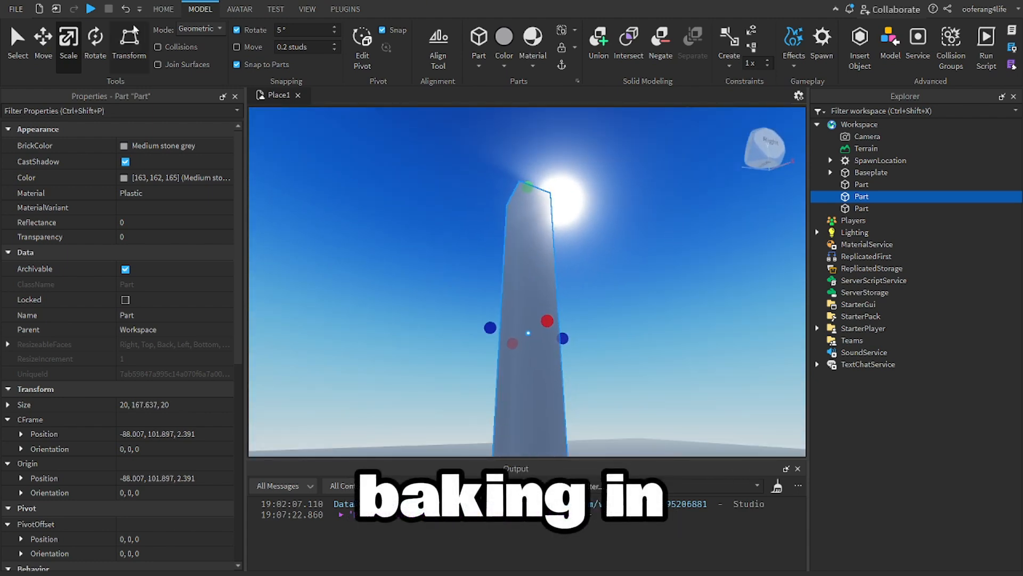
{"action": "left_click", "coordinate": [126, 9]}
Rotate the cube beside the tower -45° about the vertical axis, undo the rotation and clear the selection
{"action": "right_click_drag", "start_coordinate": [661, 318], "coordinate": [660, 320]}
{"action": "left_click", "coordinate": [96, 56]}
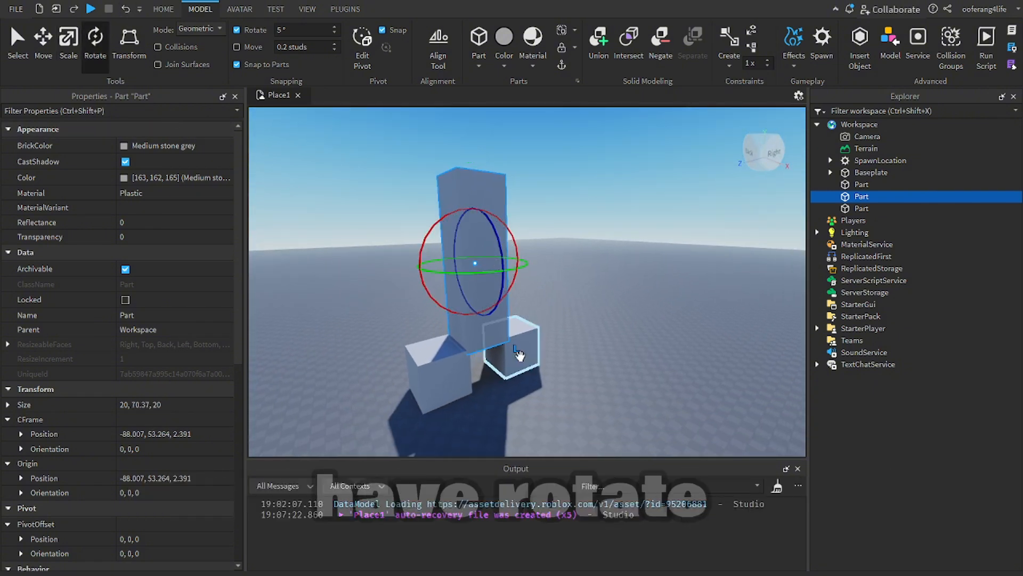
{"action": "left_click", "coordinate": [450, 375]}
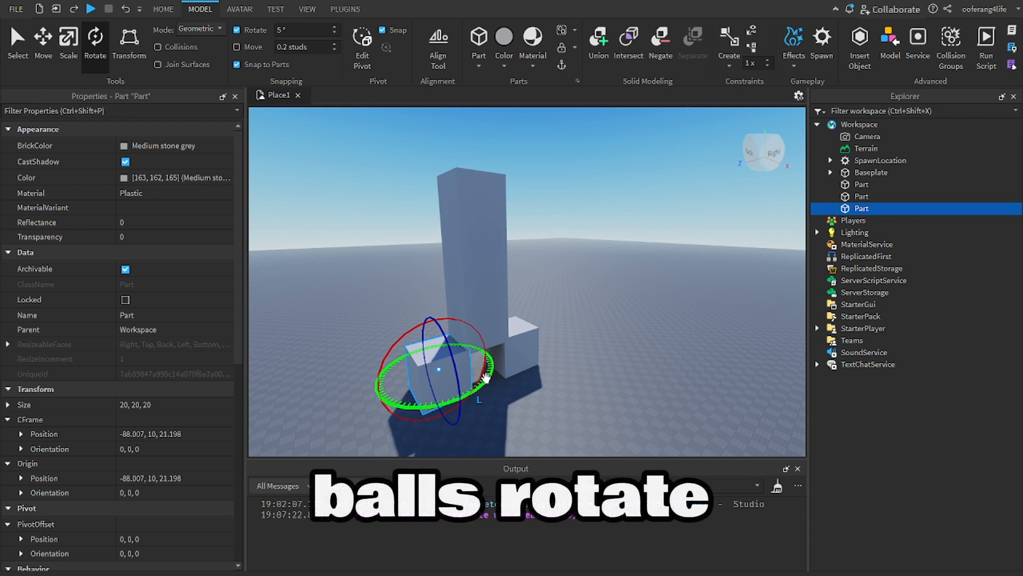
{"action": "left_click_drag", "start_coordinate": [486, 378], "coordinate": [469, 397]}
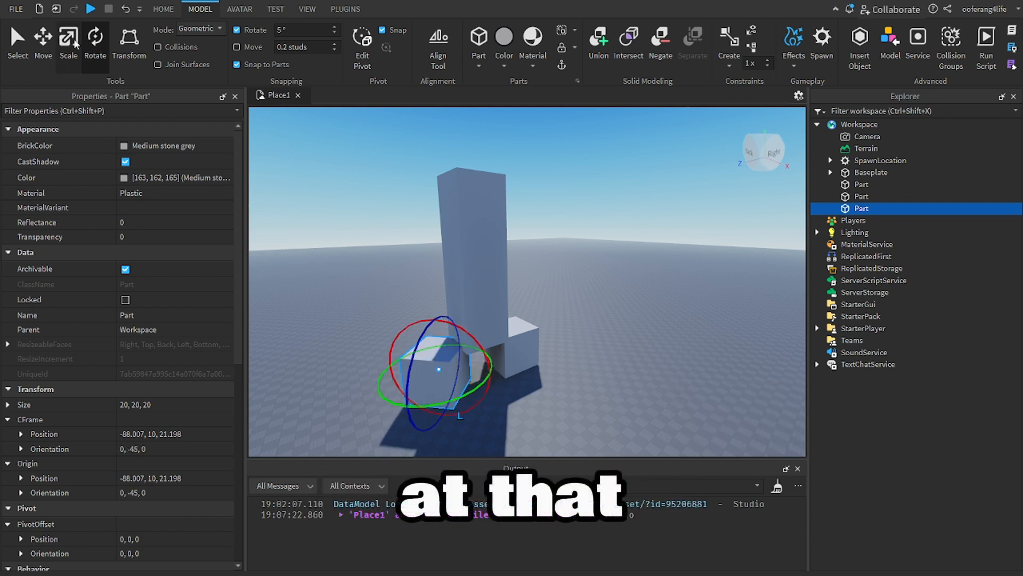
{"action": "left_click", "coordinate": [125, 9]}
{"action": "left_click", "coordinate": [313, 195]}
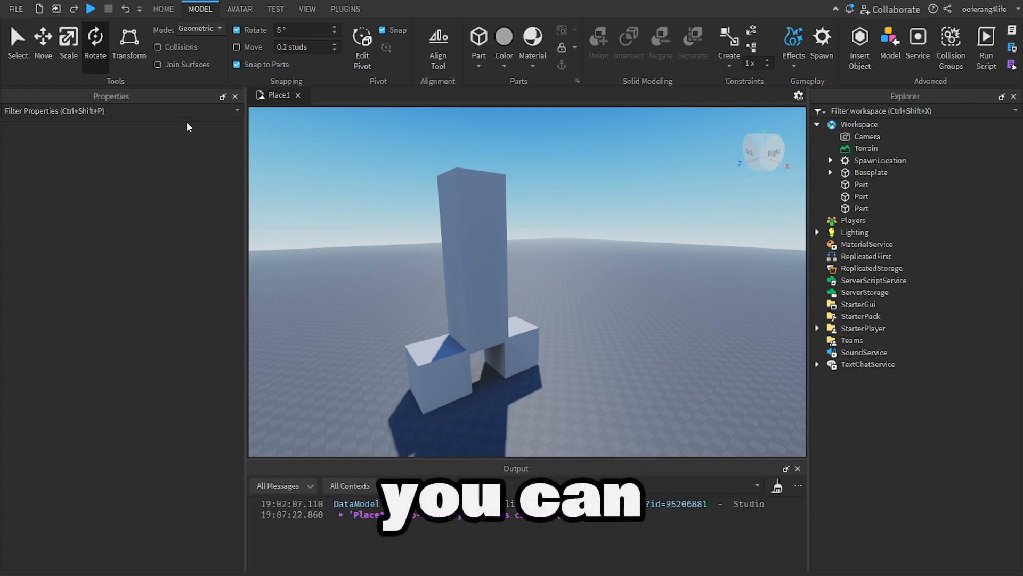
Set the BrickColor of the first Part listed in Workspace, a cube beside the tower, to Really blue
{"action": "left_click", "coordinate": [859, 183]}
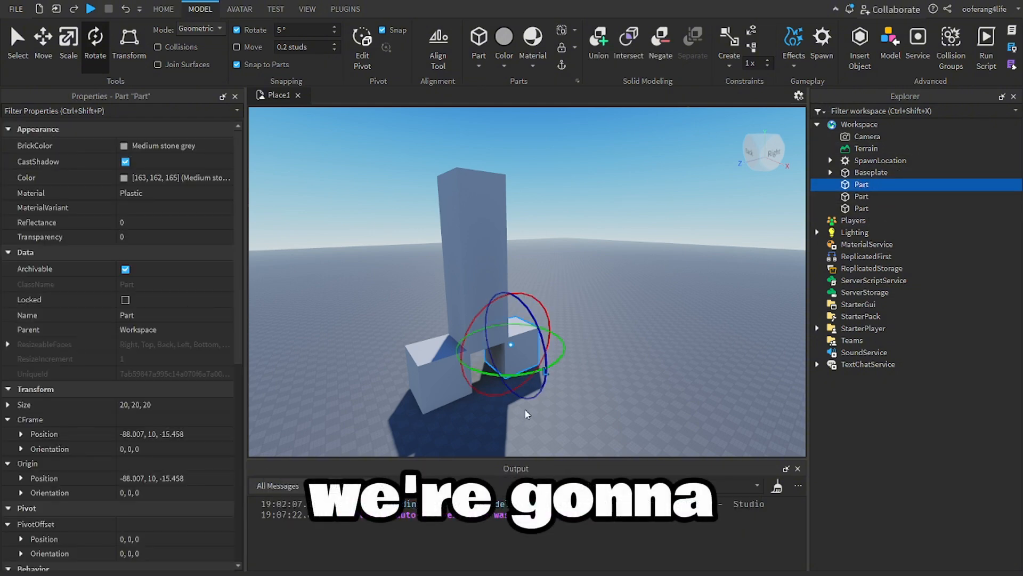
{"action": "right_click_drag", "start_coordinate": [525, 409], "coordinate": [519, 408]}
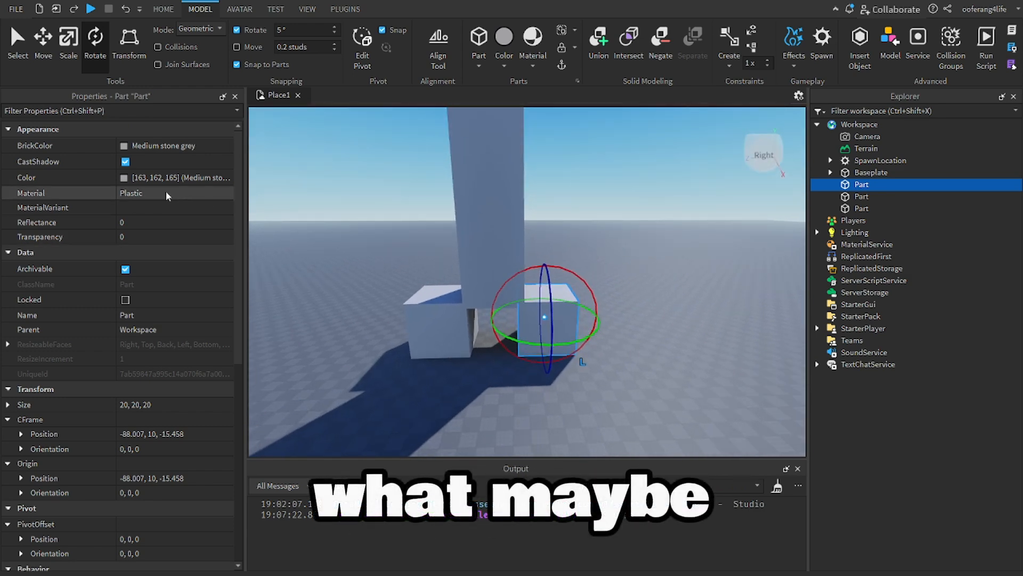
{"action": "left_click", "coordinate": [126, 147]}
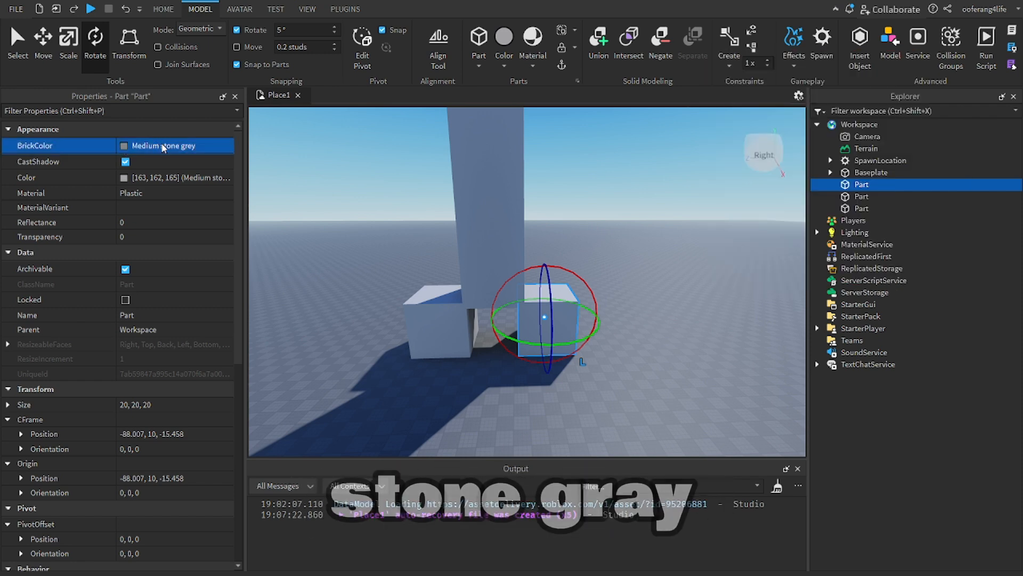
{"action": "left_click", "coordinate": [196, 195]}
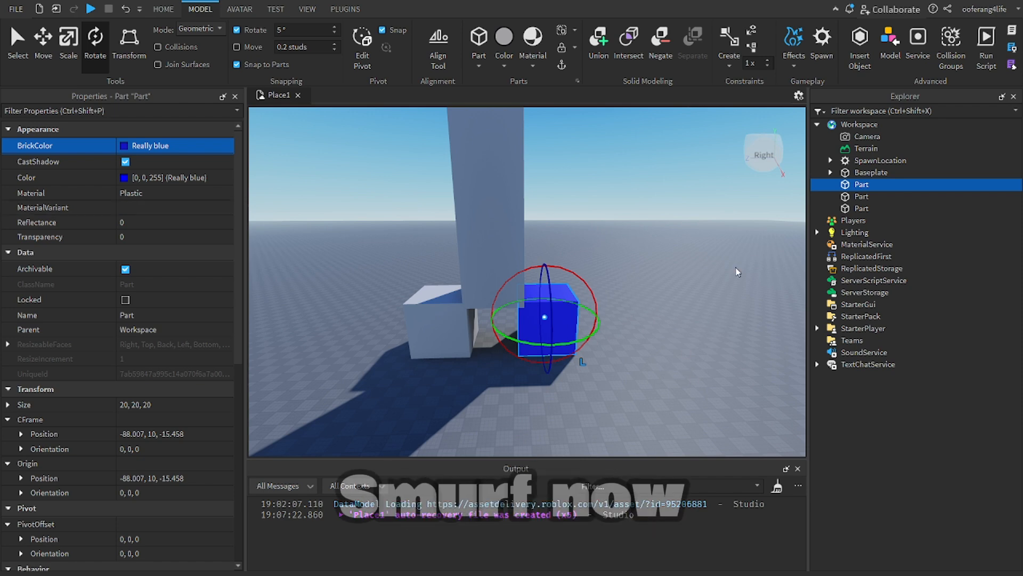
Set the BrickColor of the tall part and of the remaining grey cube to Lapis
{"action": "left_click", "coordinate": [853, 196]}
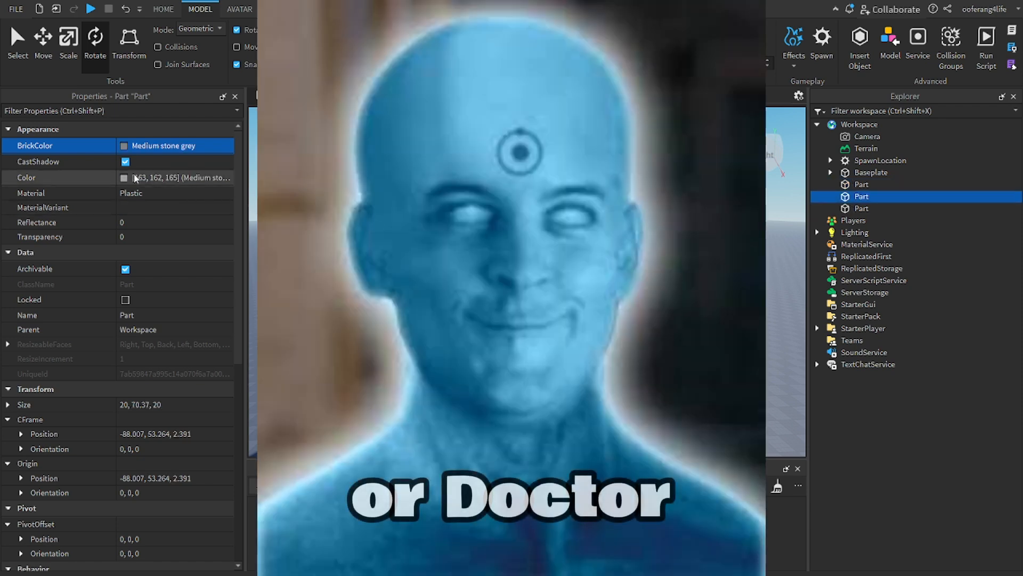
{"action": "left_click", "coordinate": [123, 146]}
{"action": "left_click", "coordinate": [217, 235]}
{"action": "left_click", "coordinate": [185, 181]}
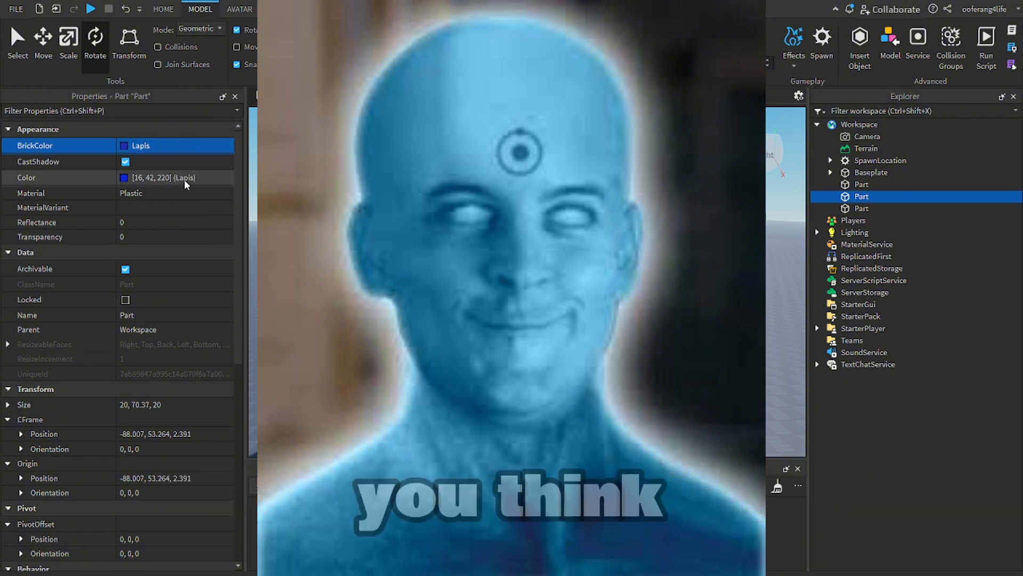
{"action": "left_click", "coordinate": [440, 320]}
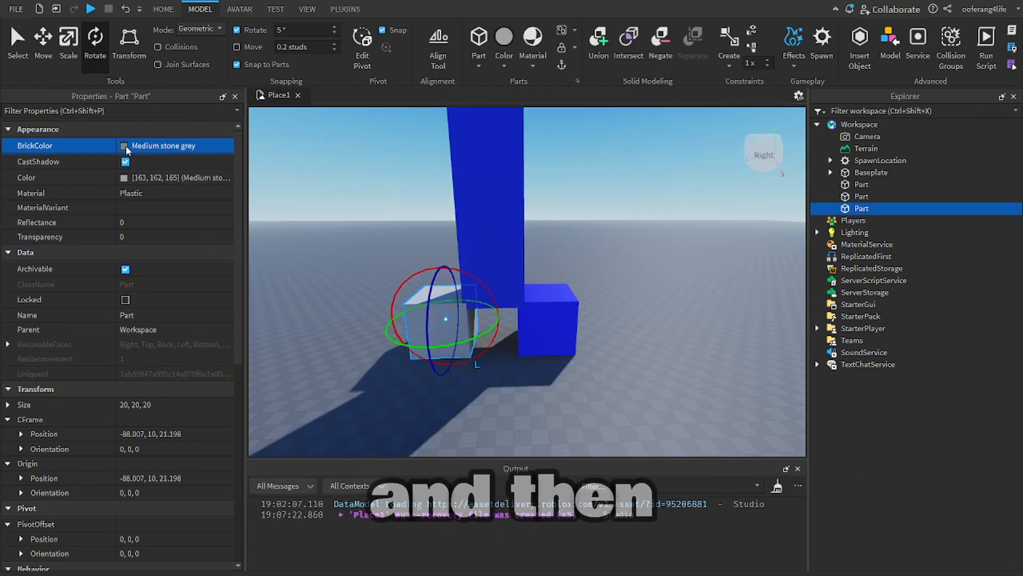
{"action": "left_click", "coordinate": [180, 183]}
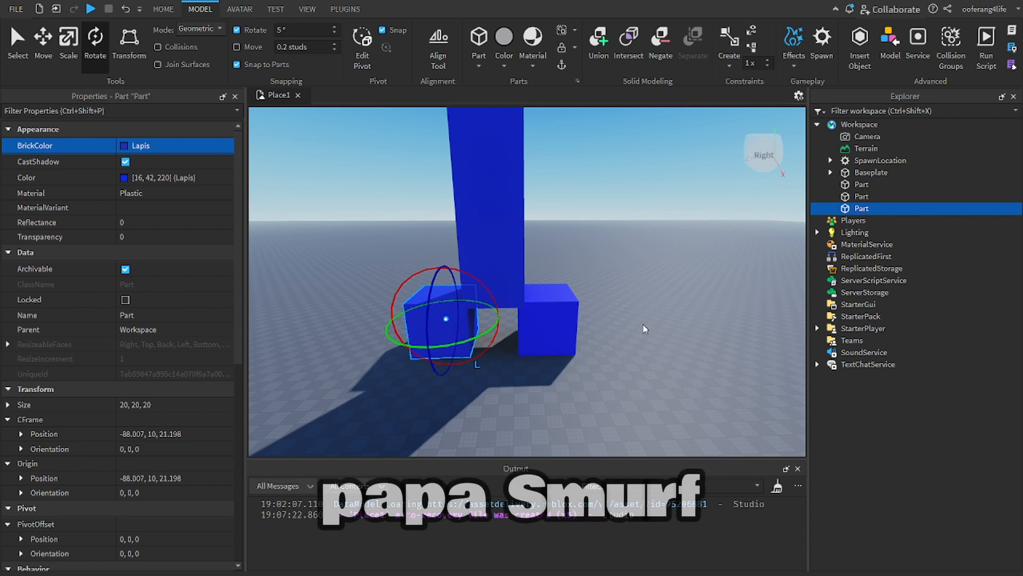
Turn off CastShadow for the tall part between the two cubes
{"action": "left_click", "coordinate": [674, 312]}
{"action": "mouse_move", "coordinate": [674, 311]}
{"action": "right_mouse_down"}
{"action": "mouse_move", "coordinate": [658, 320]}
{"action": "mouse_move", "coordinate": [666, 316]}
{"action": "right_mouse_up"}
{"action": "key", "text": "q"}
{"action": "key", "text": "e"}
{"action": "left_click", "coordinate": [855, 184]}
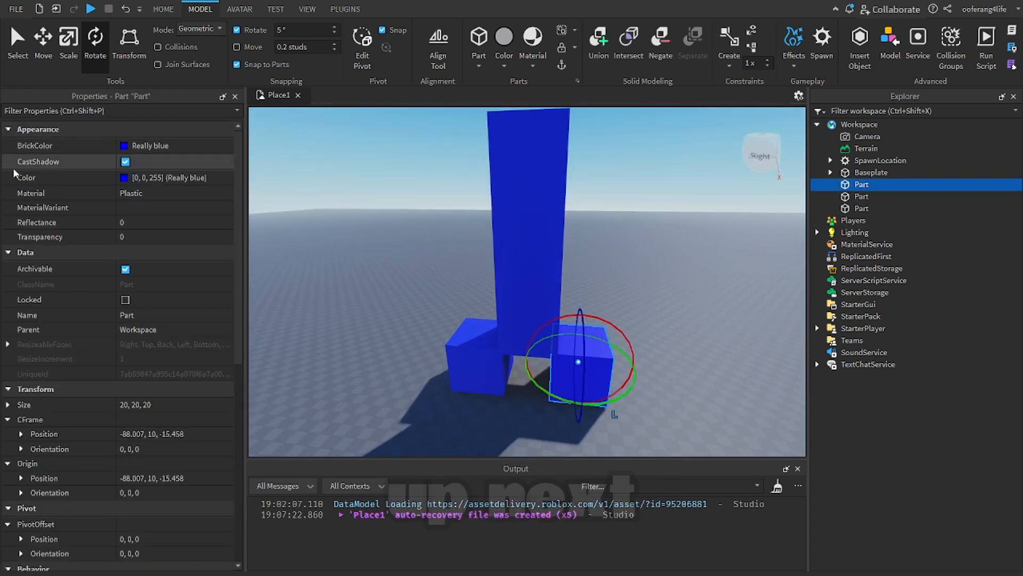
{"action": "left_click", "coordinate": [859, 198]}
{"action": "right_click_drag", "start_coordinate": [551, 323], "coordinate": [447, 256]}
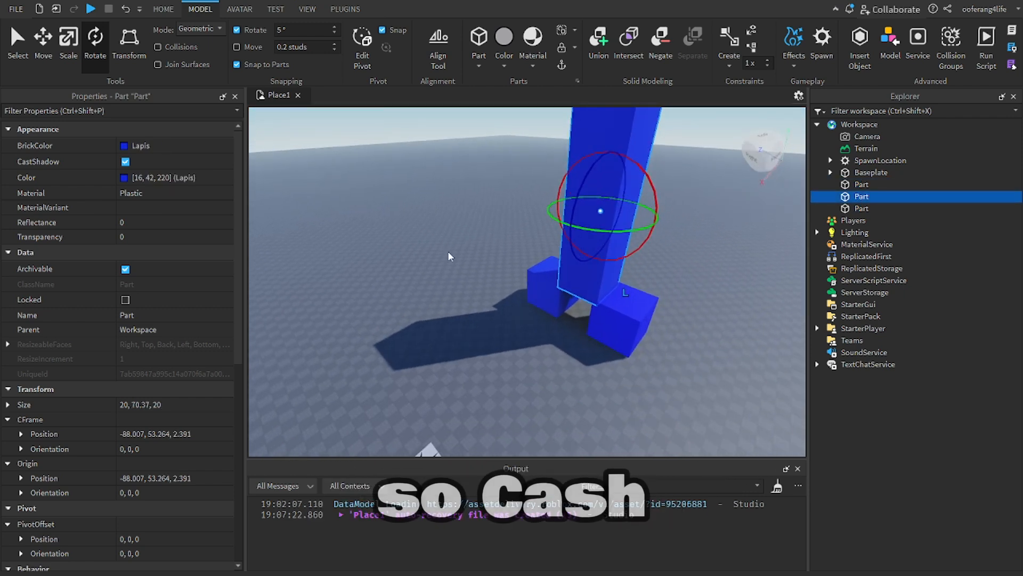
{"action": "left_click", "coordinate": [125, 162]}
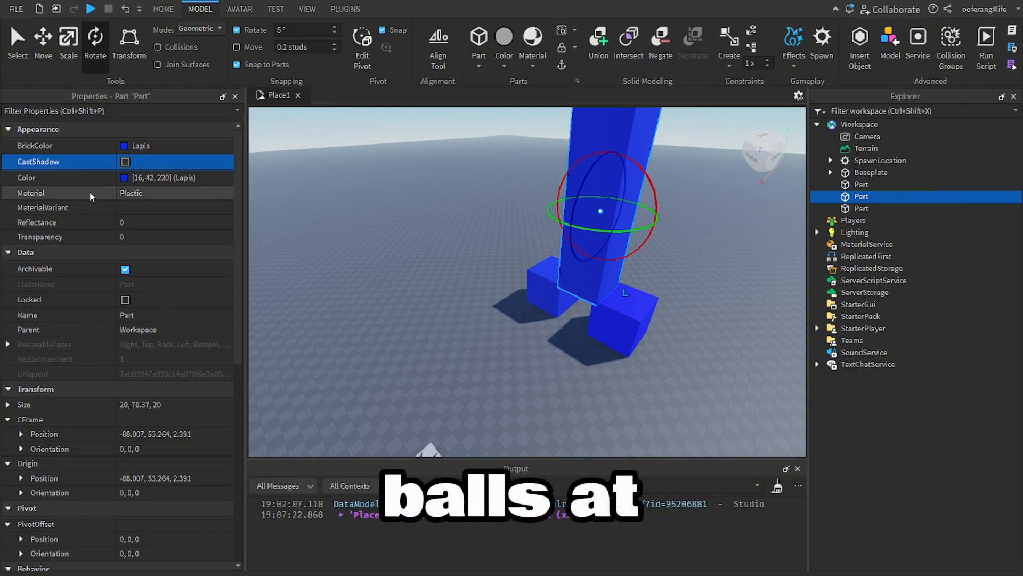
Turn the tall part's CastShadow back on and set its Color to [53, 220, 214], and undo both changes
{"action": "left_click", "coordinate": [125, 162]}
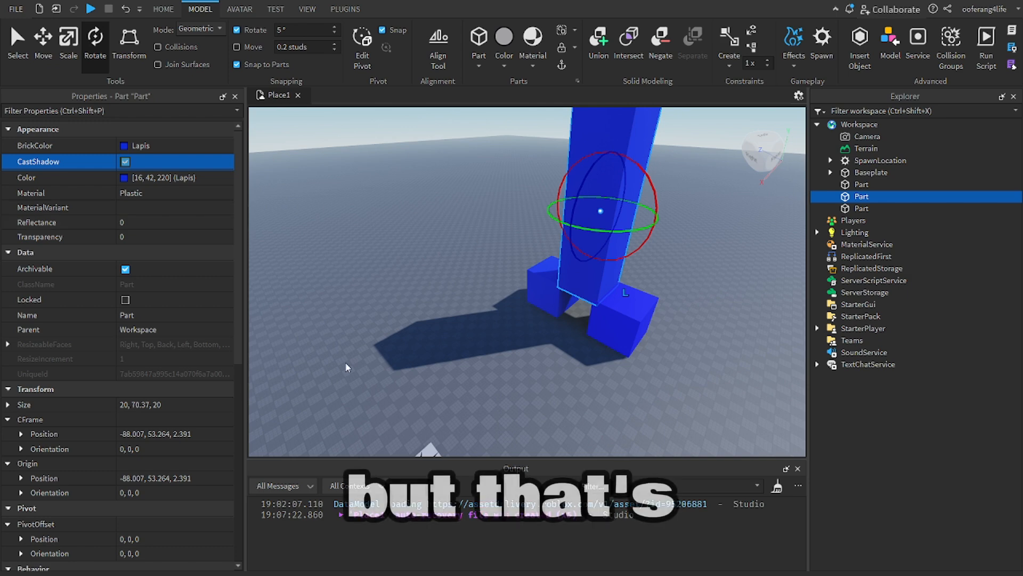
{"action": "left_click", "coordinate": [124, 145]}
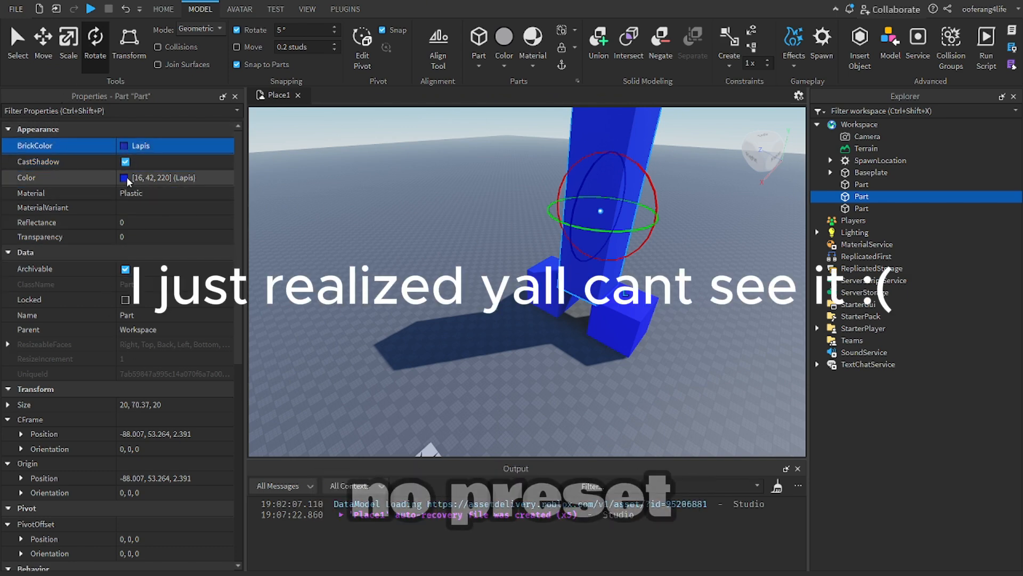
{"action": "left_click", "coordinate": [149, 177]}
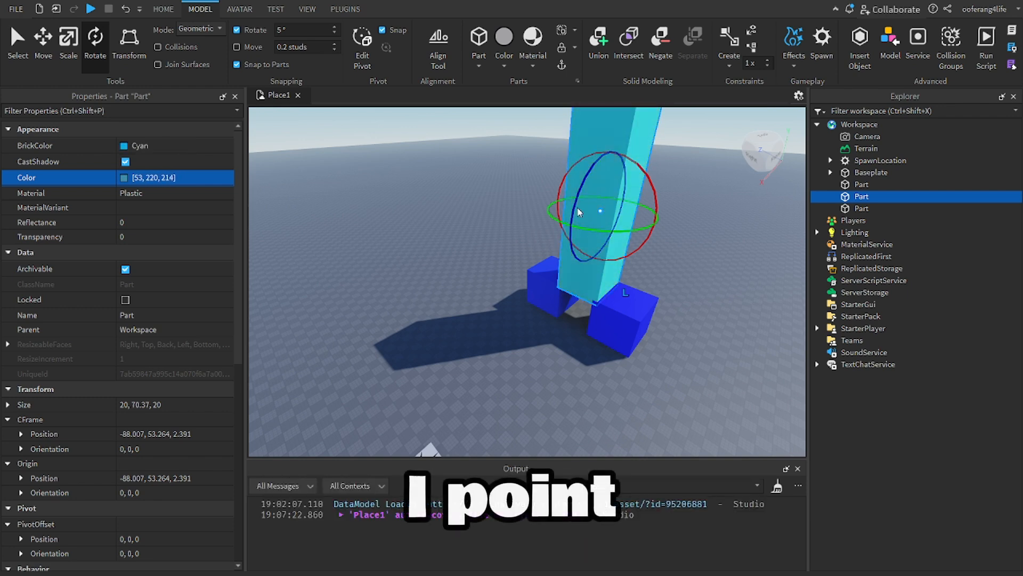
{"action": "left_click", "coordinate": [126, 9]}
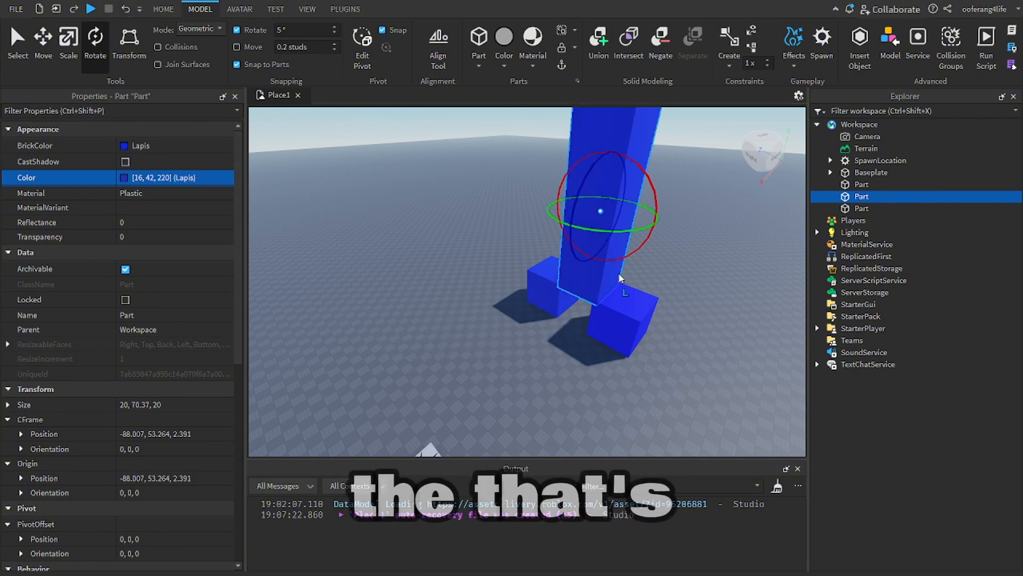
Set the tall part's Material to CorrodedMetal, and replace it with Cobblestone
{"action": "left_click", "coordinate": [163, 189]}
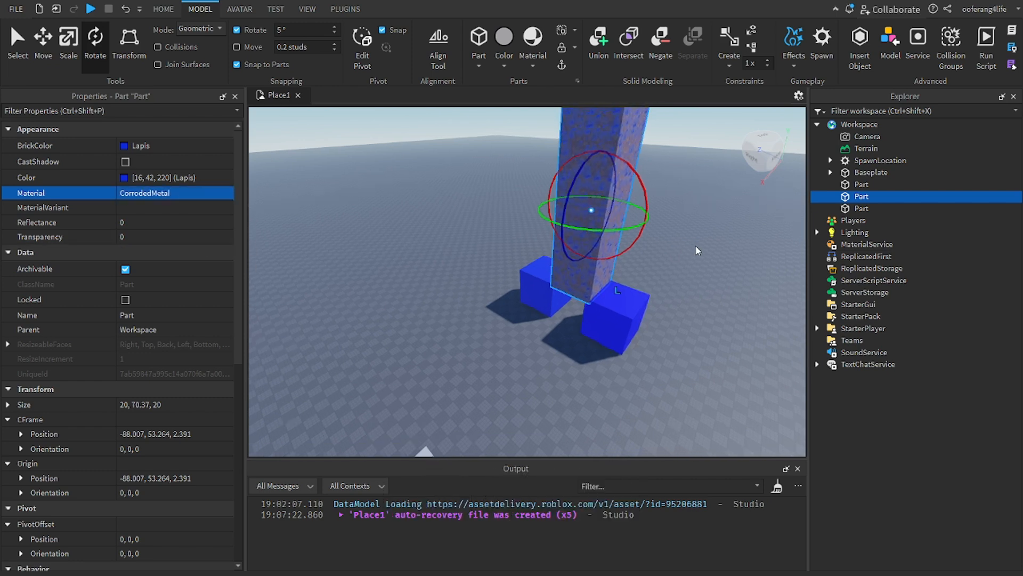
{"action": "right_click_drag", "start_coordinate": [698, 262], "coordinate": [698, 262]}
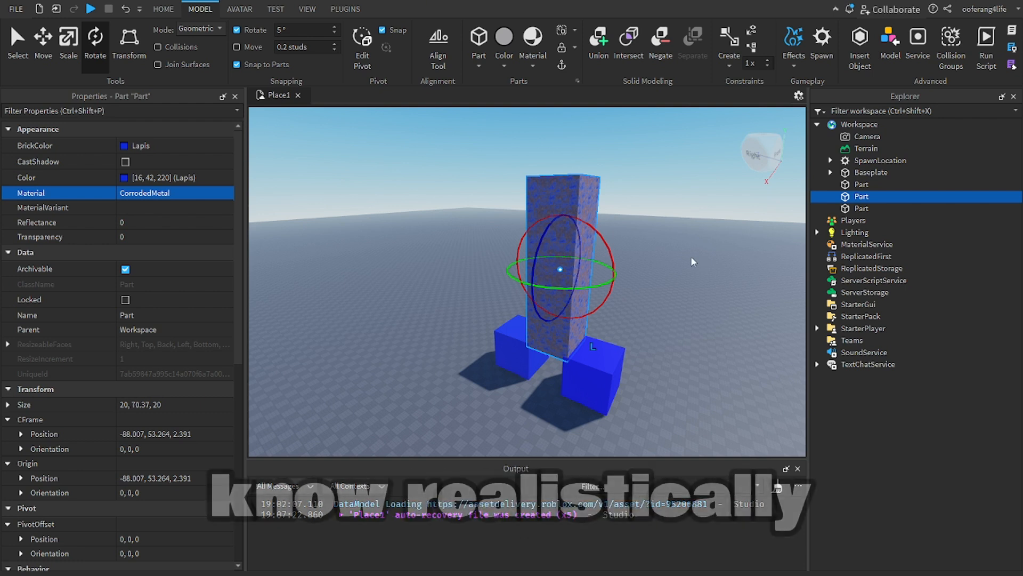
{"action": "left_click", "coordinate": [213, 192]}
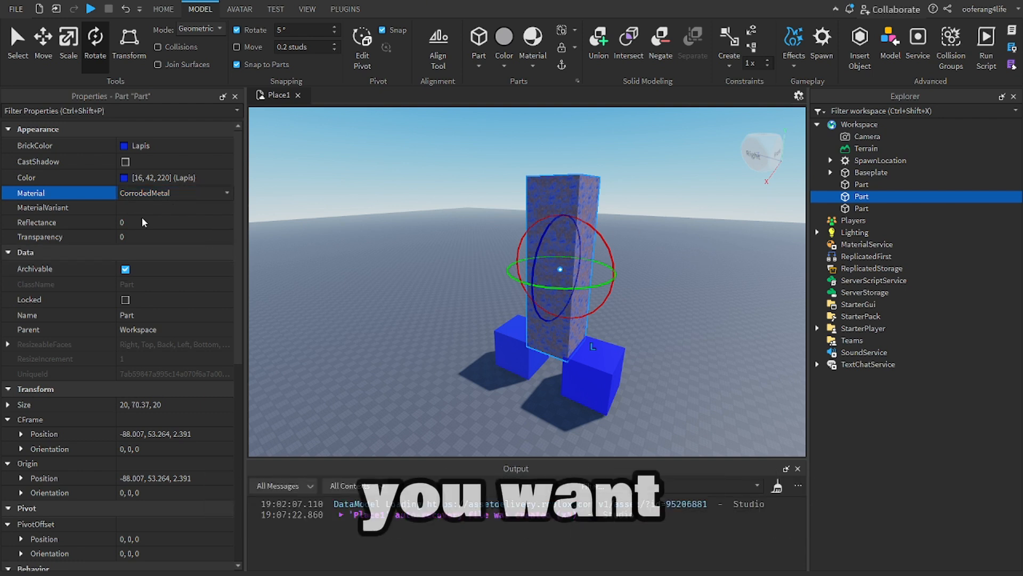
{"action": "left_click", "coordinate": [141, 200]}
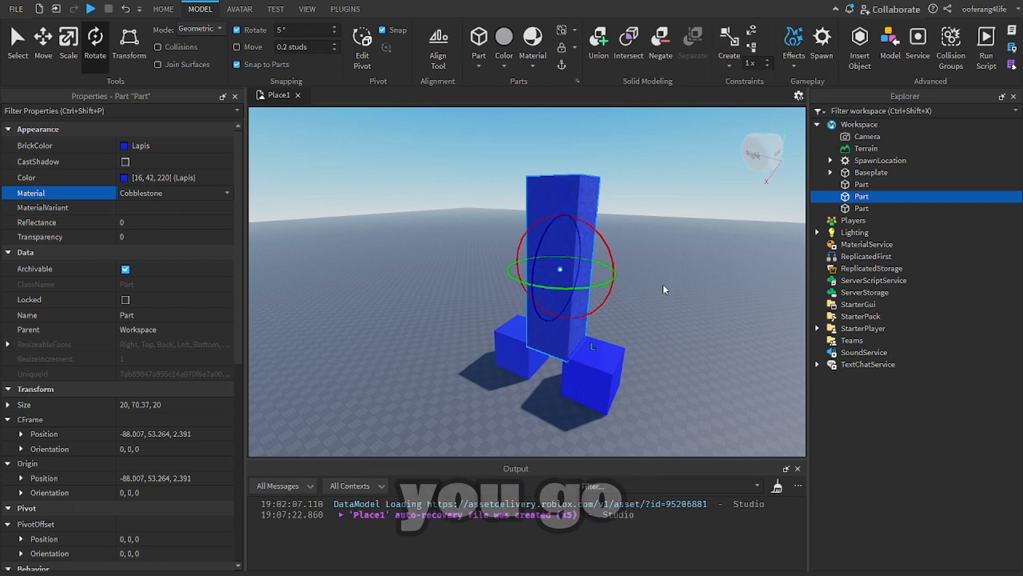
Examine the Cobblestone surface of the tall part from close up and from another side
{"action": "scroll", "coordinate": [661, 291], "scroll_direction": "up", "scroll_amount": 3}
{"action": "right_click_drag", "start_coordinate": [660, 293], "coordinate": [659, 293]}
{"action": "scroll", "coordinate": [659, 292], "scroll_direction": "up", "scroll_amount": 5}
{"action": "scroll", "coordinate": [659, 288], "scroll_direction": "up", "scroll_amount": 3}
{"action": "scroll", "coordinate": [660, 293], "scroll_direction": "down", "scroll_amount": 8}
{"action": "key", "text": "s"}
{"action": "key", "text": "a"}
{"action": "key", "text": "q"}
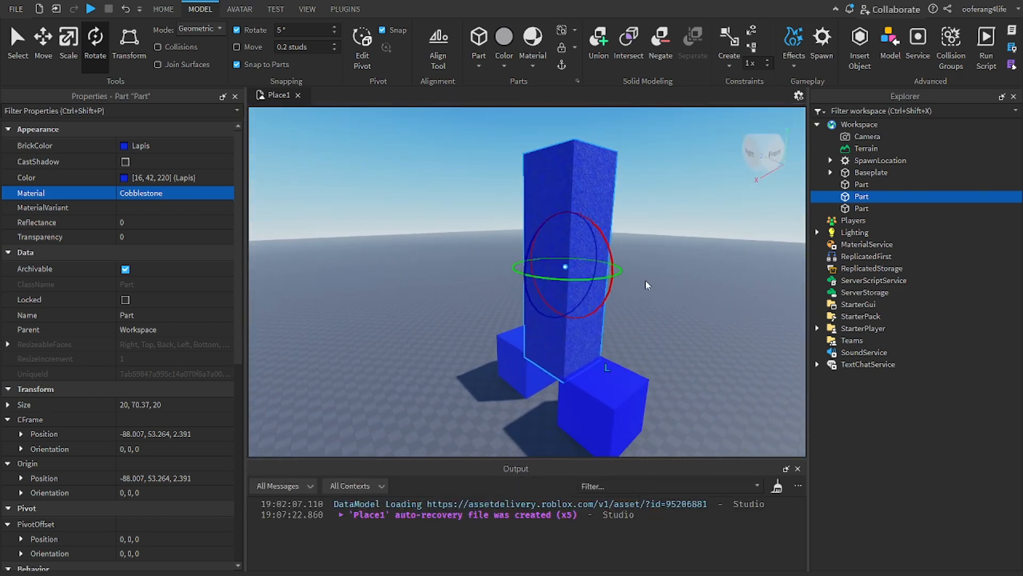
{"action": "key", "text": "a"}
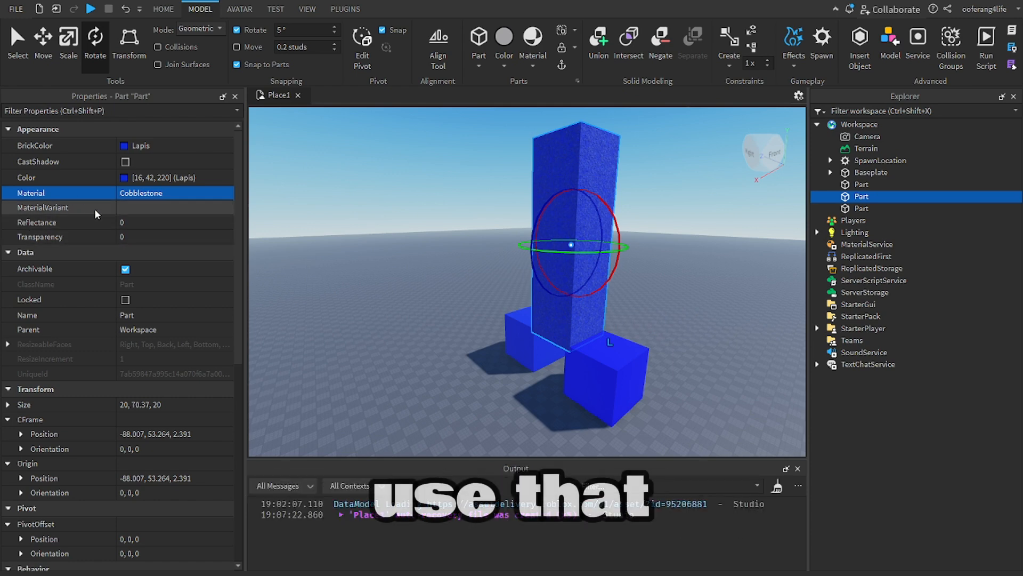
Try out the tall part's Transparency setting and return it to 0
{"action": "left_click", "coordinate": [175, 223]}
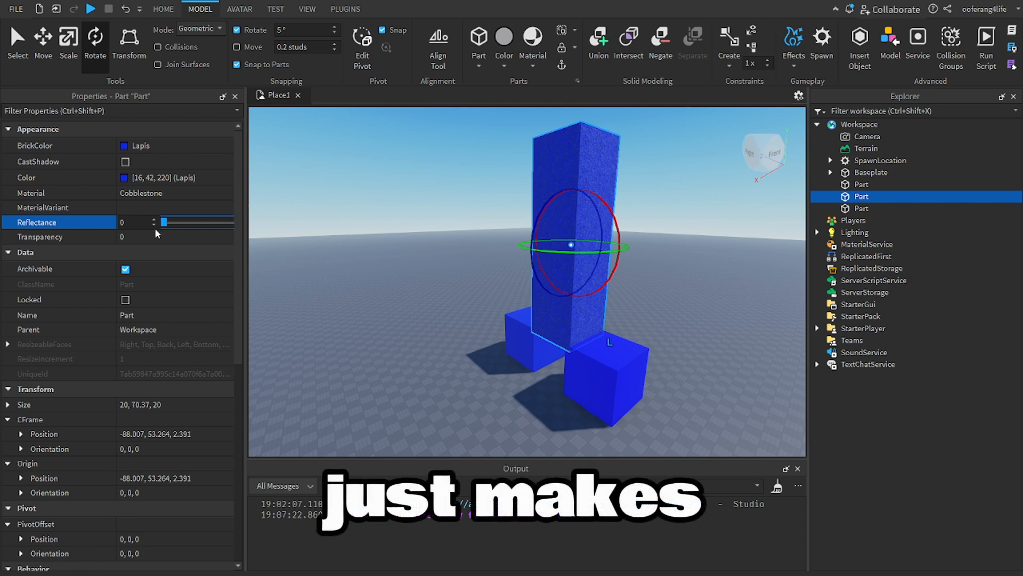
{"action": "left_click", "coordinate": [187, 193]}
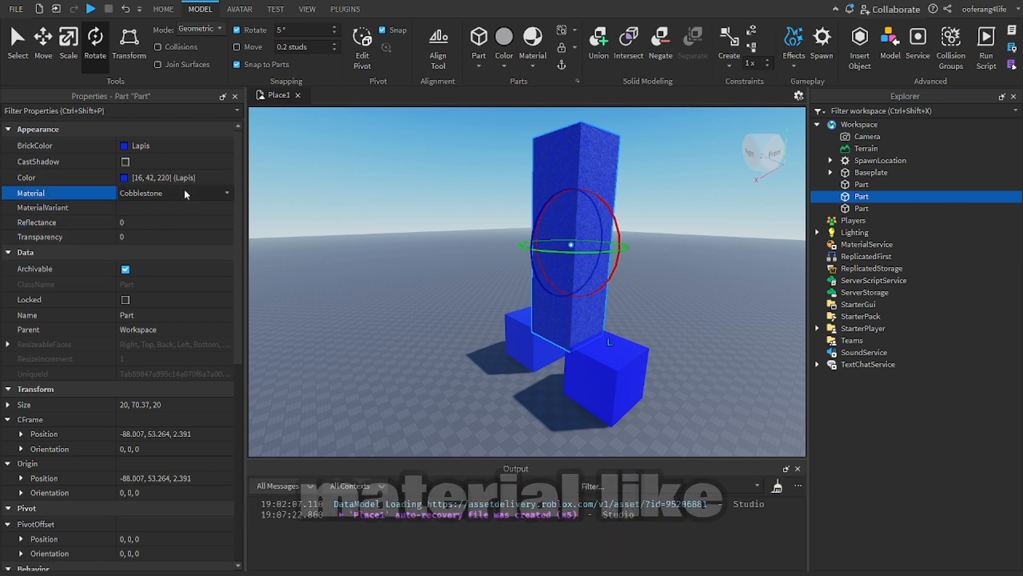
{"action": "left_click", "coordinate": [177, 237]}
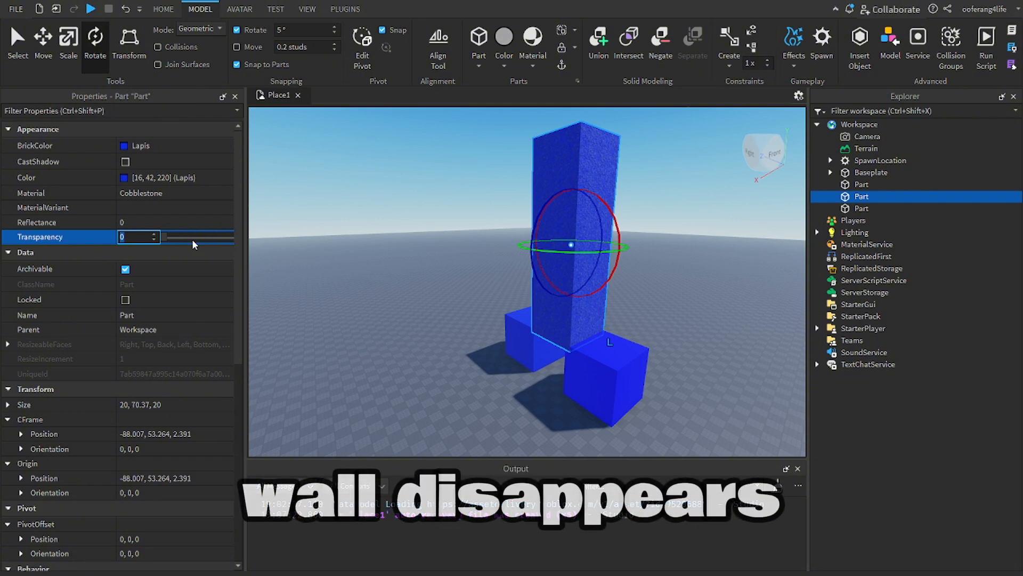
{"action": "mouse_move", "coordinate": [163, 236]}
{"action": "left_mouse_down"}
{"action": "mouse_move", "coordinate": [228, 235]}
{"action": "mouse_move", "coordinate": [159, 241]}
{"action": "left_mouse_up"}
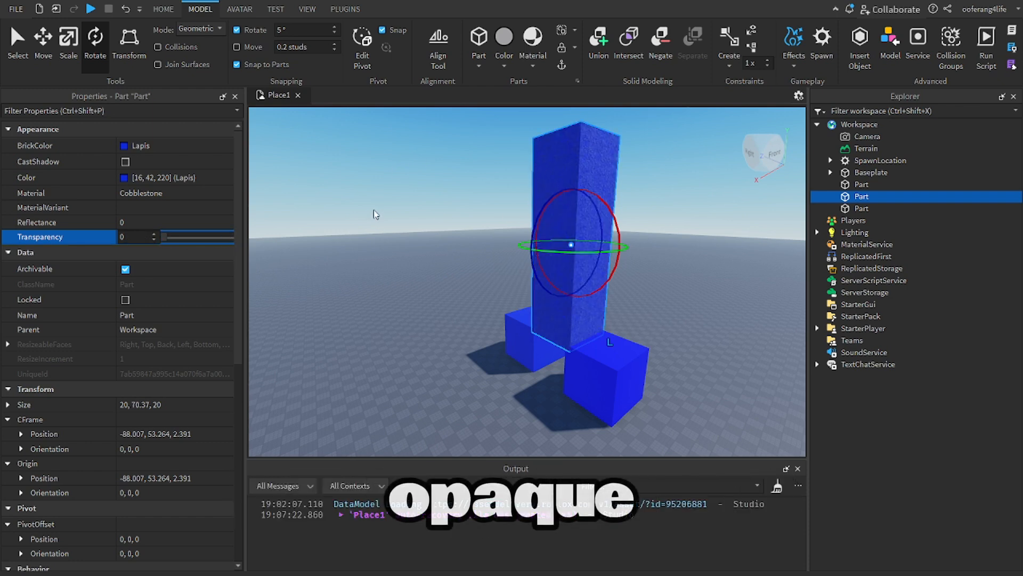
{"action": "left_click", "coordinate": [347, 202]}
{"action": "left_click", "coordinate": [539, 217]}
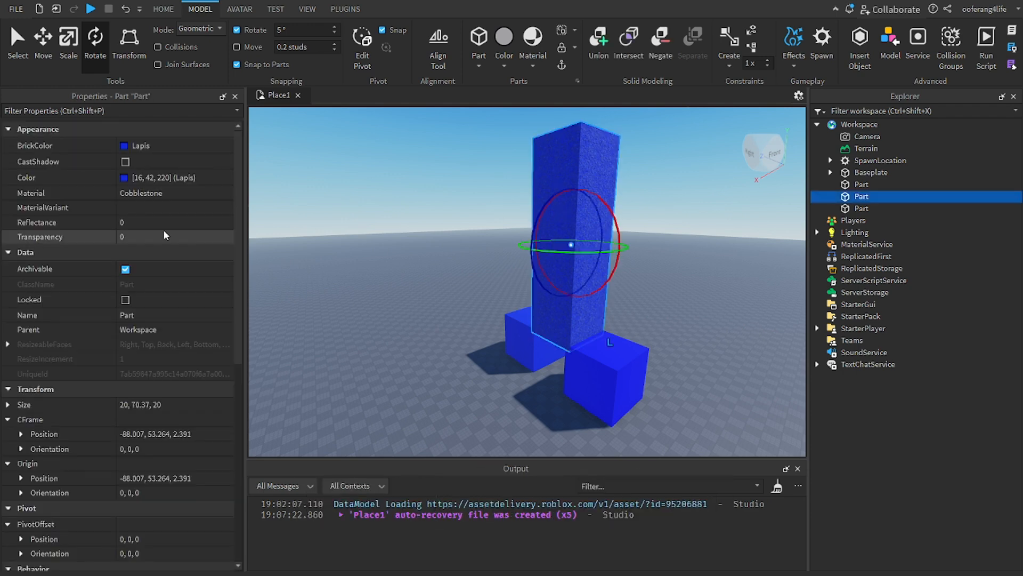
Rename the tall part in Workspace as shaft
{"action": "scroll", "coordinate": [94, 244], "scroll_direction": "down", "scroll_amount": 1}
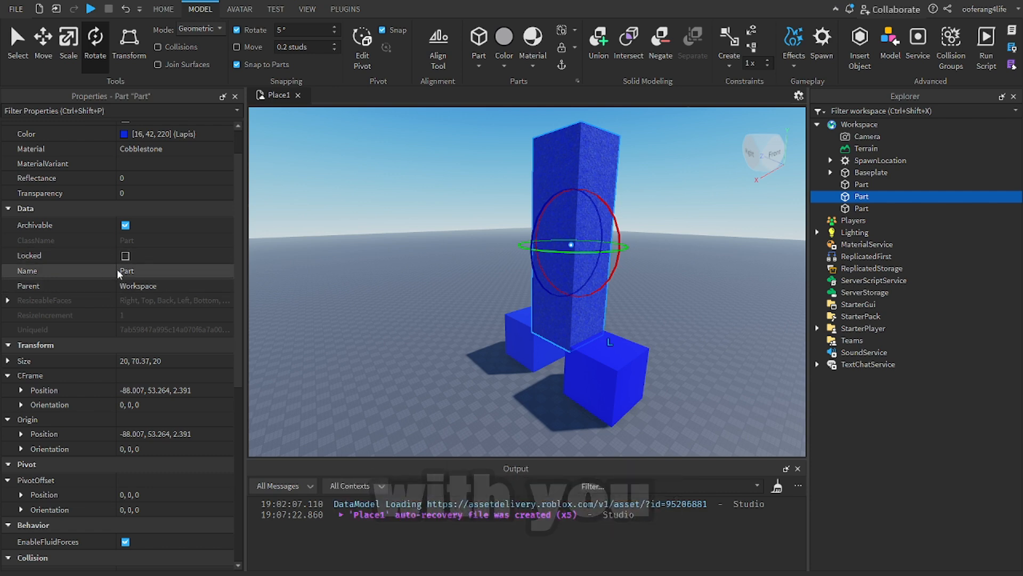
{"action": "left_click", "coordinate": [148, 265]}
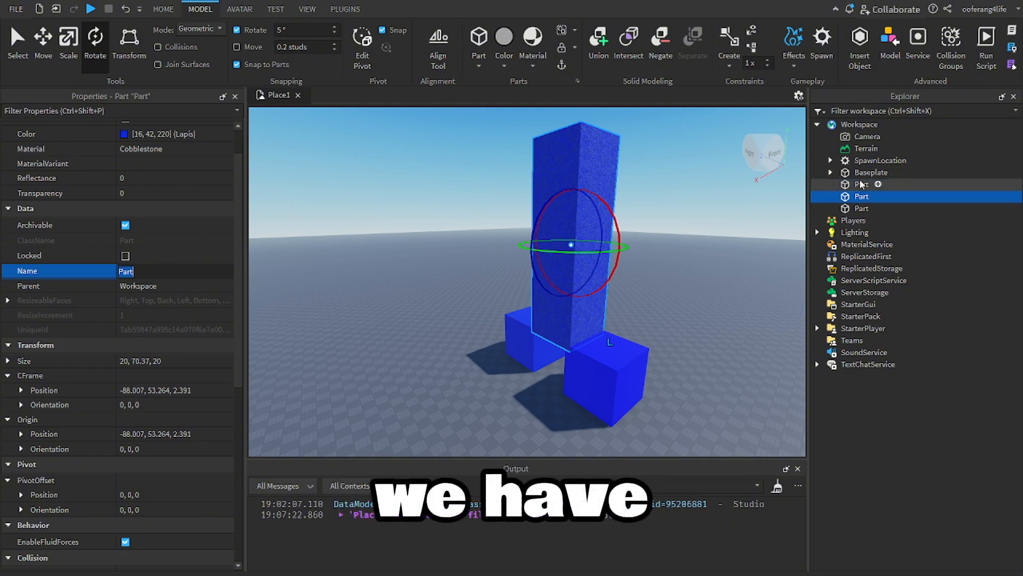
{"action": "left_click", "coordinate": [684, 202]}
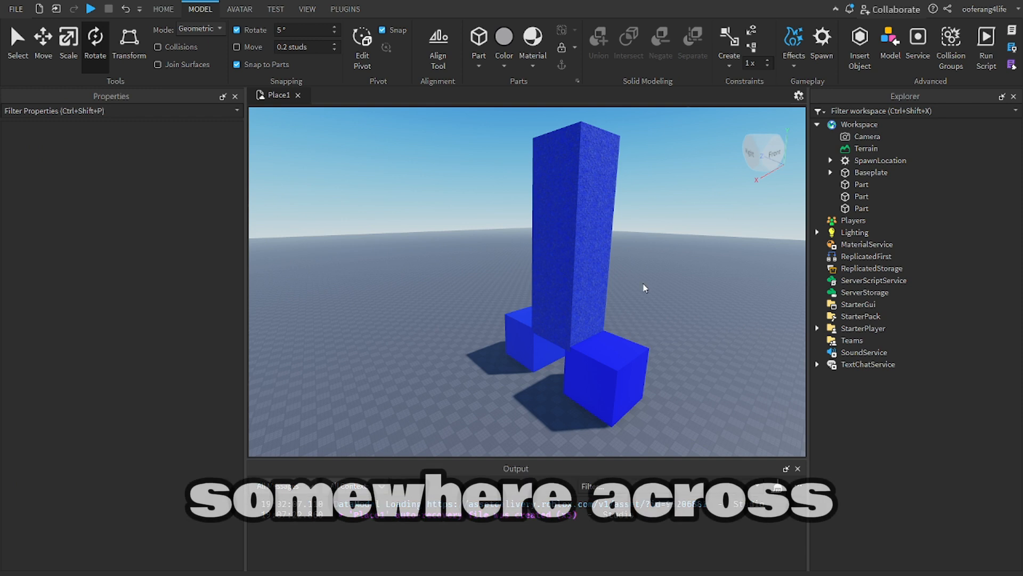
{"action": "left_click", "coordinate": [857, 198]}
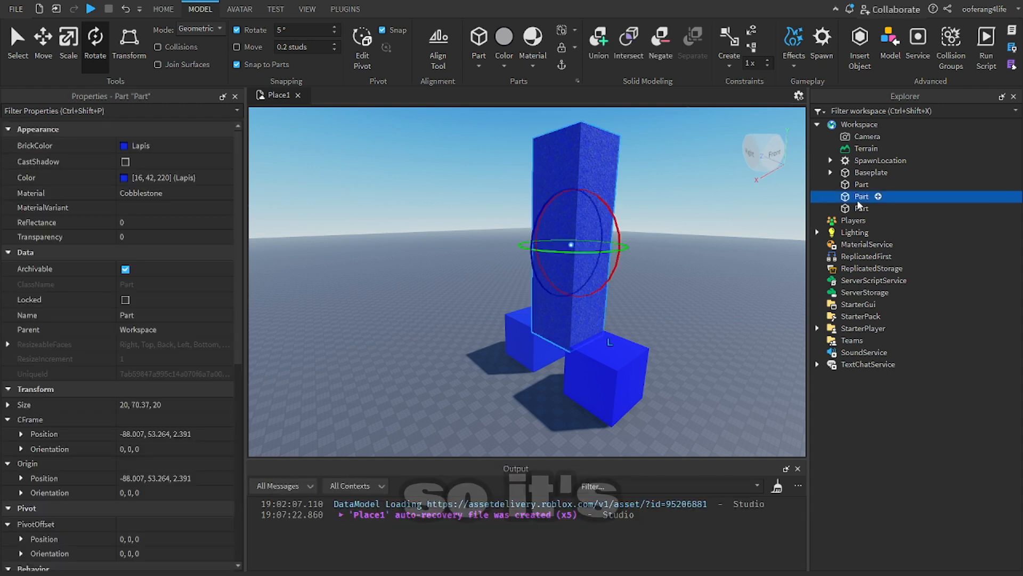
{"action": "left_click", "coordinate": [150, 315]}
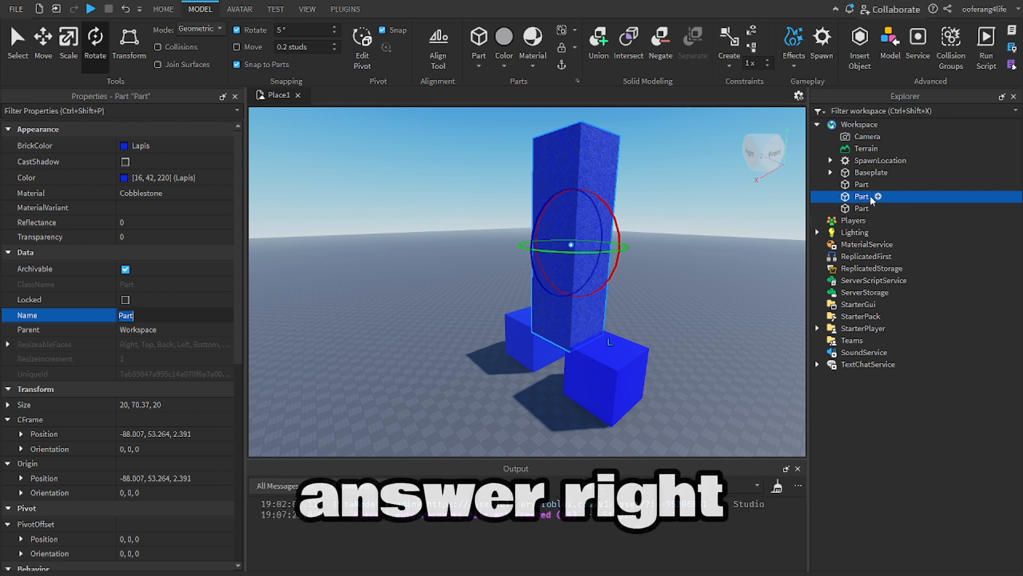
{"action": "type", "text": "sha"}
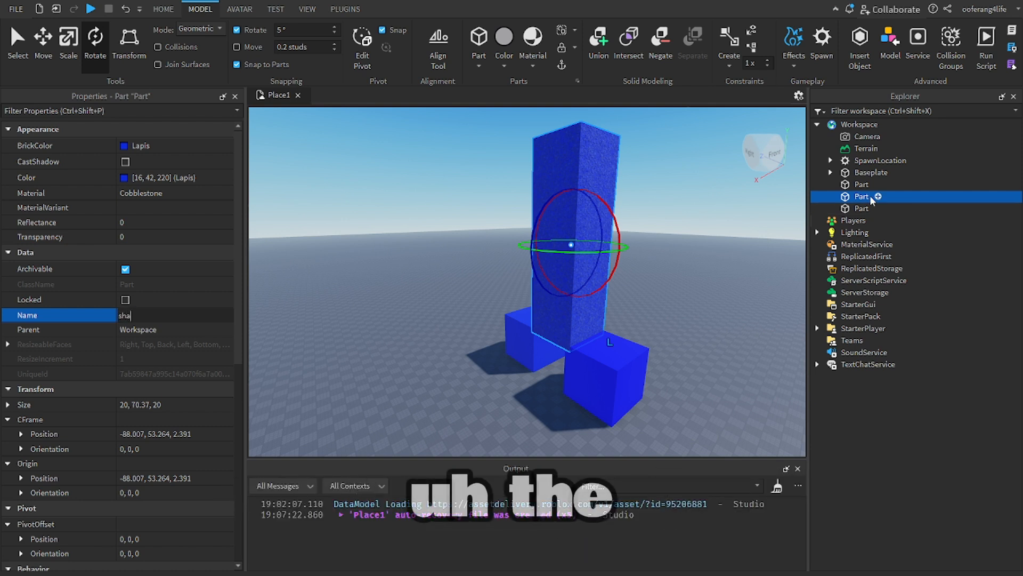
{"action": "type", "text": "ft"}
{"action": "key", "text": "Return"}
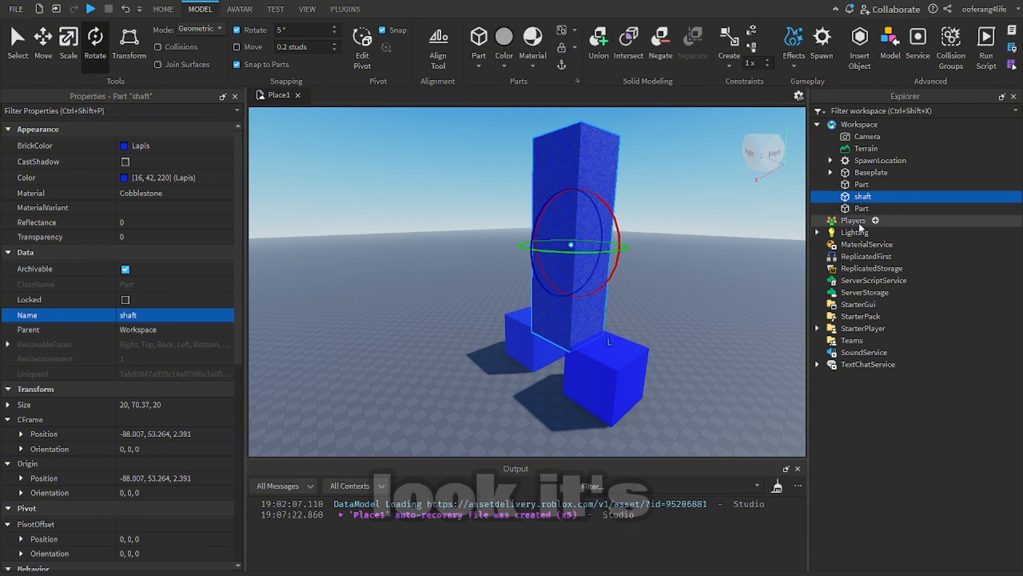
Review the Parent property of shaft, and collapse and re-expand the contents of Workspace
{"action": "scroll", "coordinate": [63, 328], "scroll_direction": "down", "scroll_amount": 1}
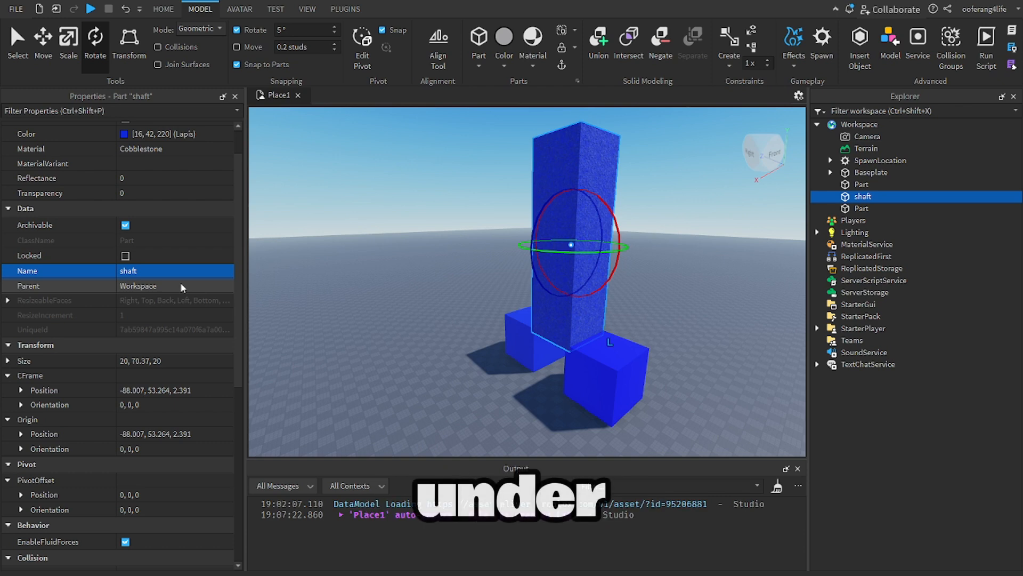
{"action": "left_click", "coordinate": [817, 124]}
{"action": "left_click", "coordinate": [817, 125]}
{"action": "left_click", "coordinate": [817, 125]}
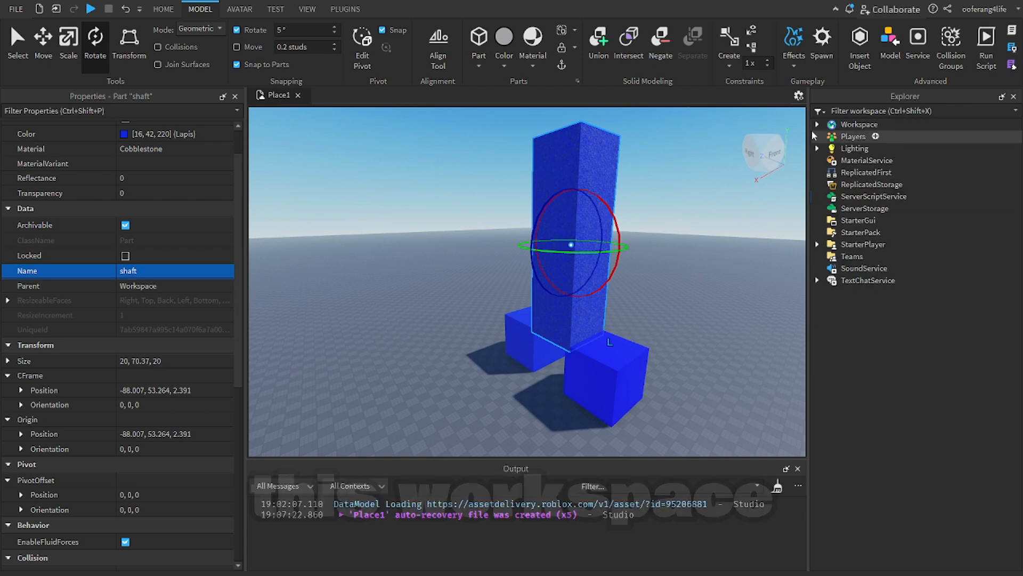
{"action": "left_click", "coordinate": [817, 125]}
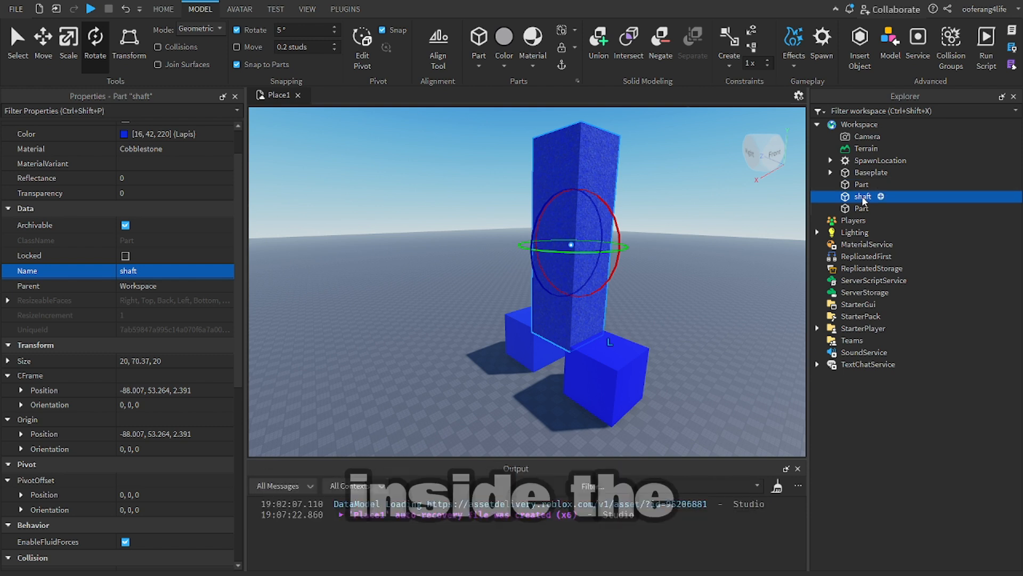
Make both cube Parts children of shaft in the object hierarchy, and collapse and expand shaft to view them
{"action": "left_click", "coordinate": [860, 210]}
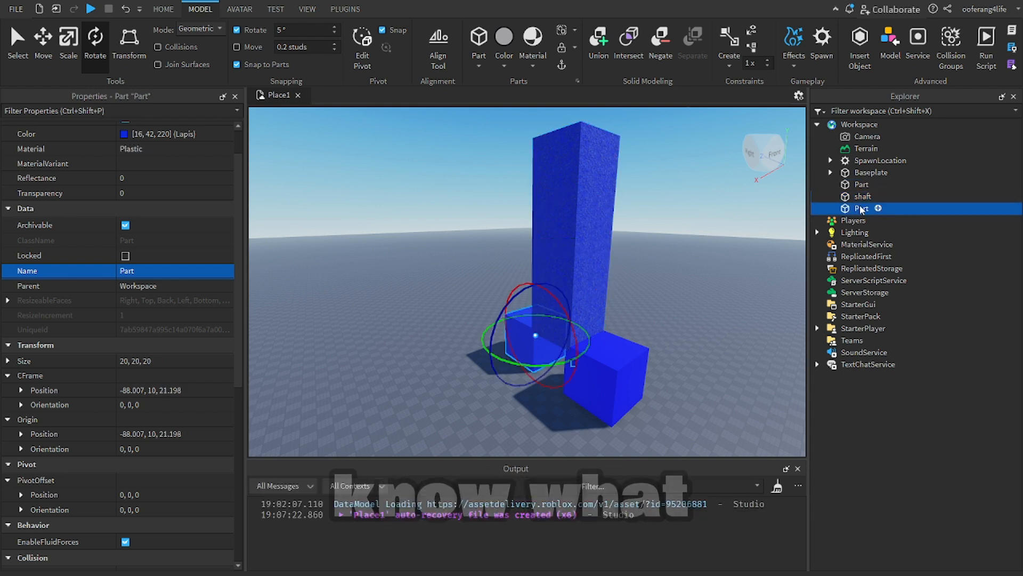
{"action": "left_click", "coordinate": [864, 184], "text": "ctrl"}
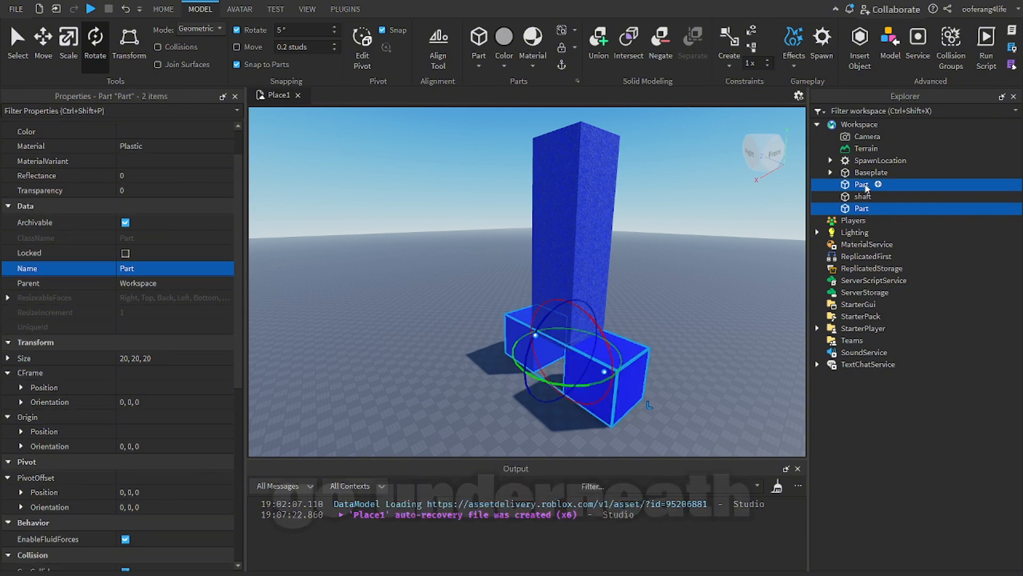
{"action": "left_click_drag", "start_coordinate": [863, 184], "coordinate": [881, 198]}
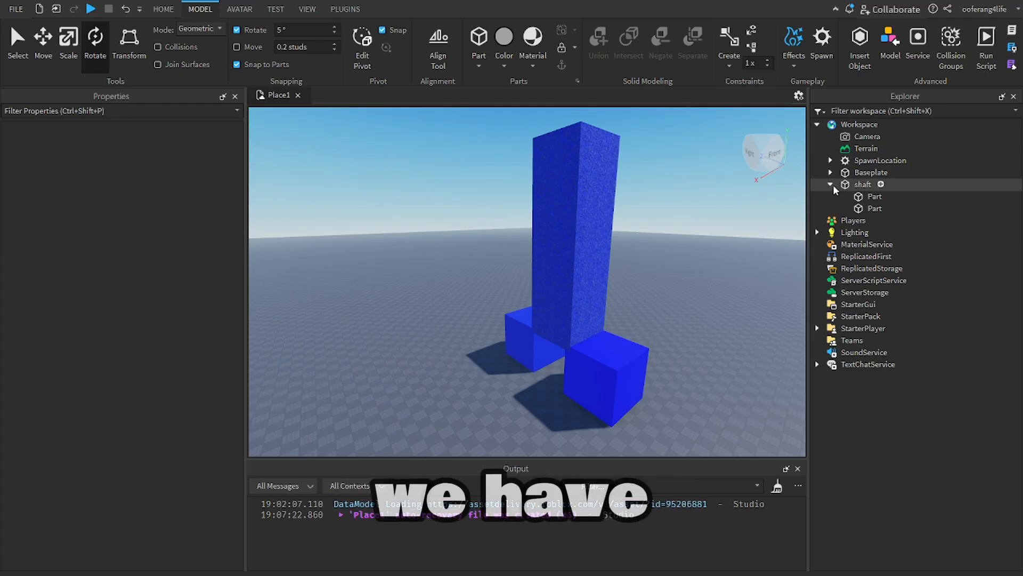
{"action": "left_click", "coordinate": [830, 185]}
{"action": "left_click", "coordinate": [830, 184]}
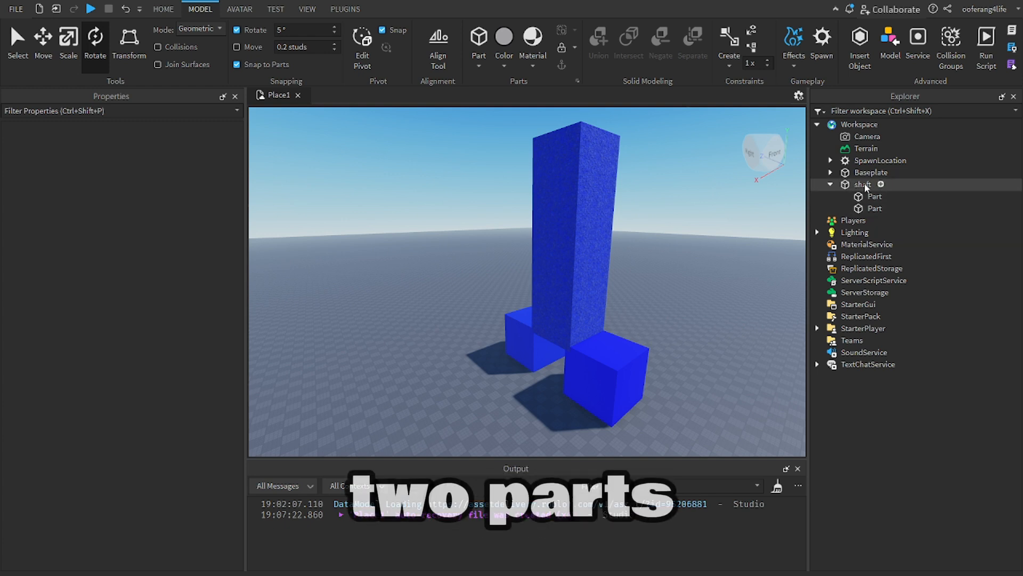
{"action": "left_click", "coordinate": [832, 184]}
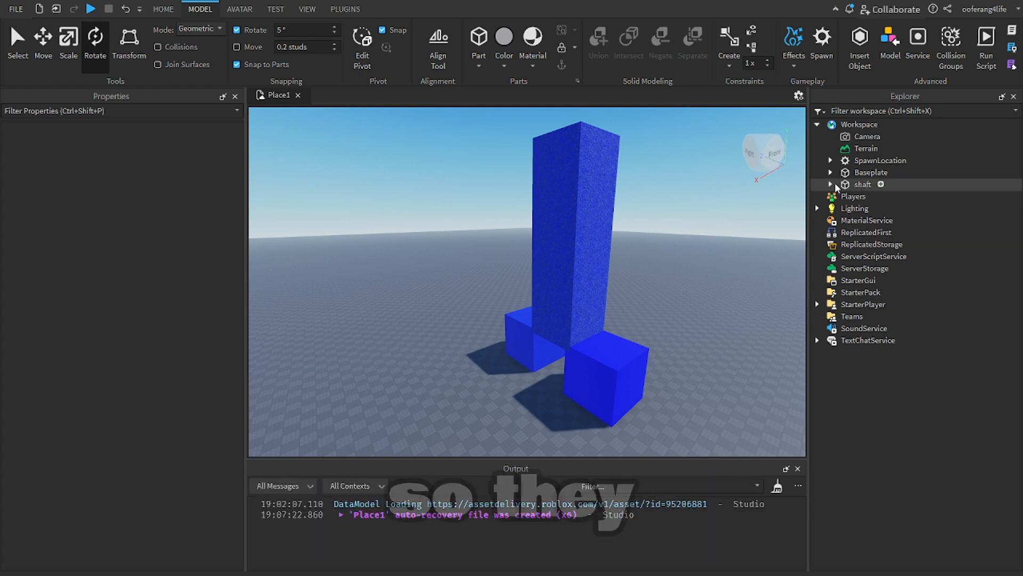
{"action": "left_click", "coordinate": [830, 184]}
Compare the Parent property of Baseplate, shaft and the first child Part, finishing with shaft selected
{"action": "left_click", "coordinate": [871, 172]}
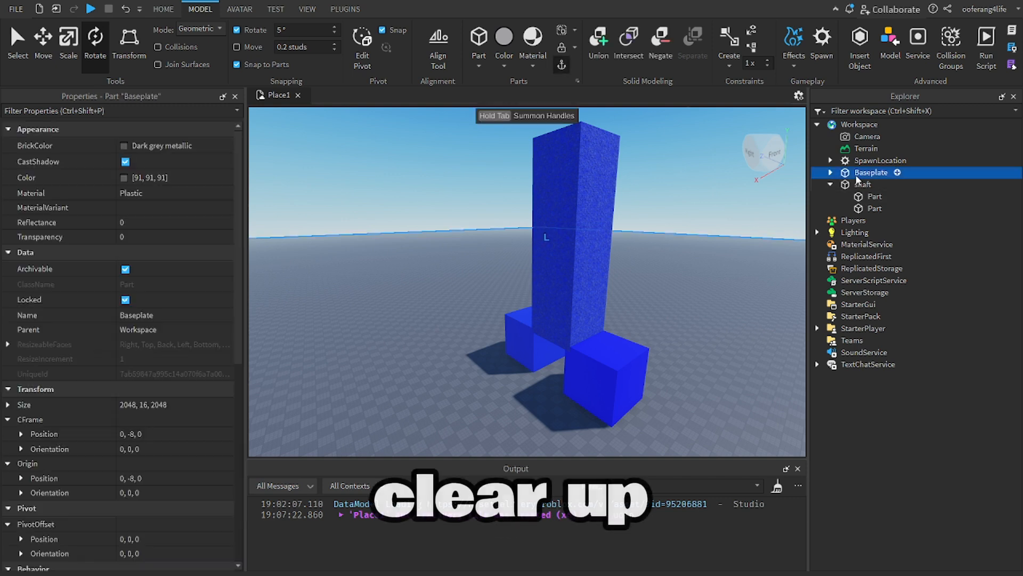
{"action": "left_click", "coordinate": [863, 184]}
{"action": "left_click", "coordinate": [875, 197]}
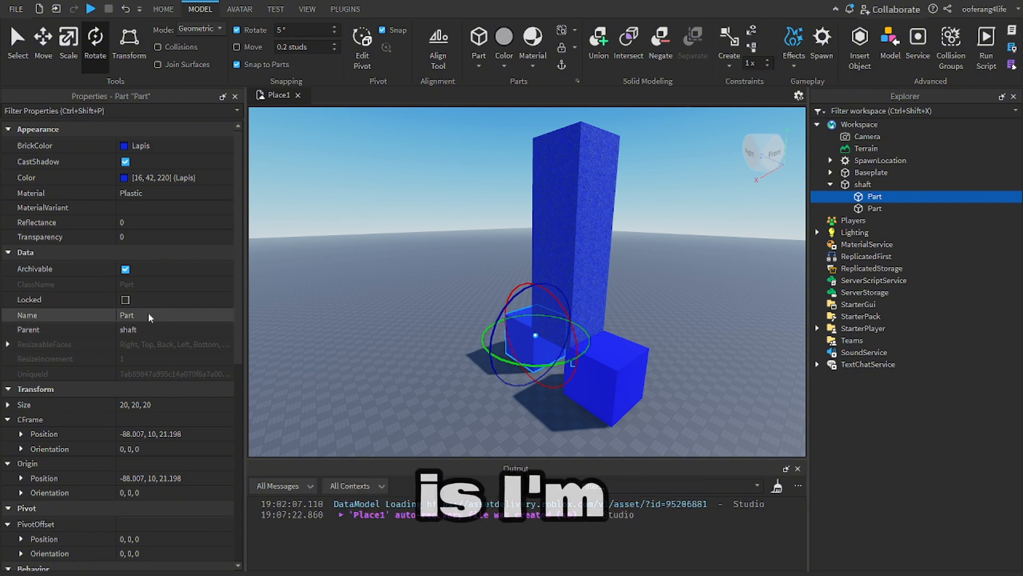
{"action": "left_click", "coordinate": [862, 185]}
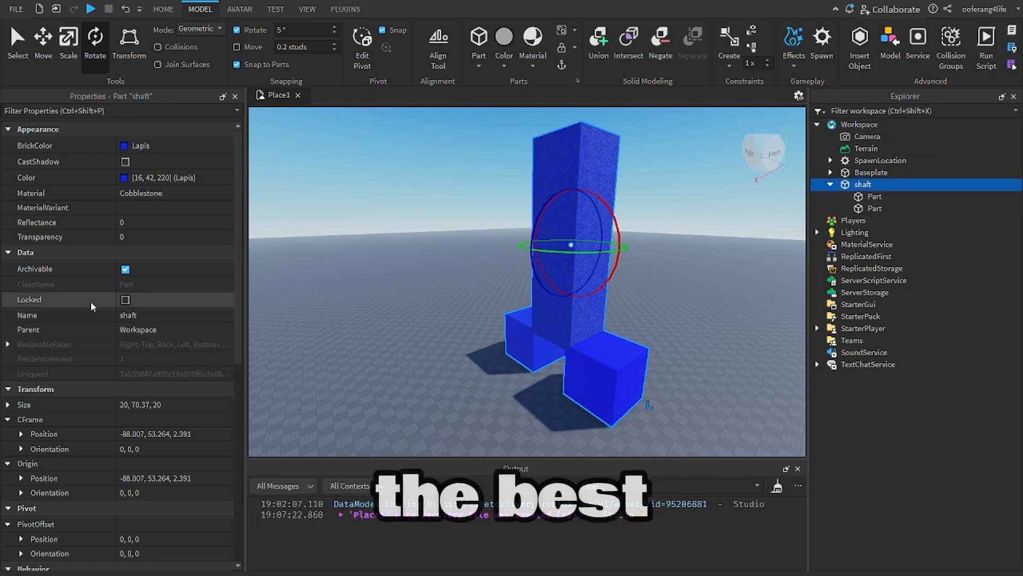
Scale shaft together with its child Parts down slightly, to a shaft size of about 19.86 × 69.88 × 19.86
{"action": "scroll", "coordinate": [149, 349], "scroll_direction": "down", "scroll_amount": 3}
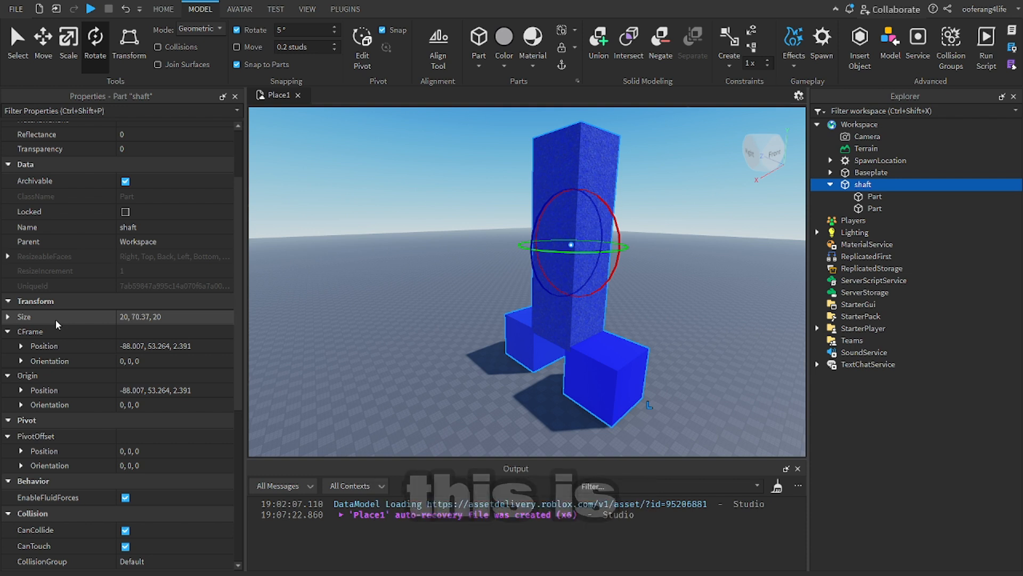
{"action": "left_click", "coordinate": [68, 50]}
{"action": "right_click_drag", "start_coordinate": [700, 296], "coordinate": [715, 257]}
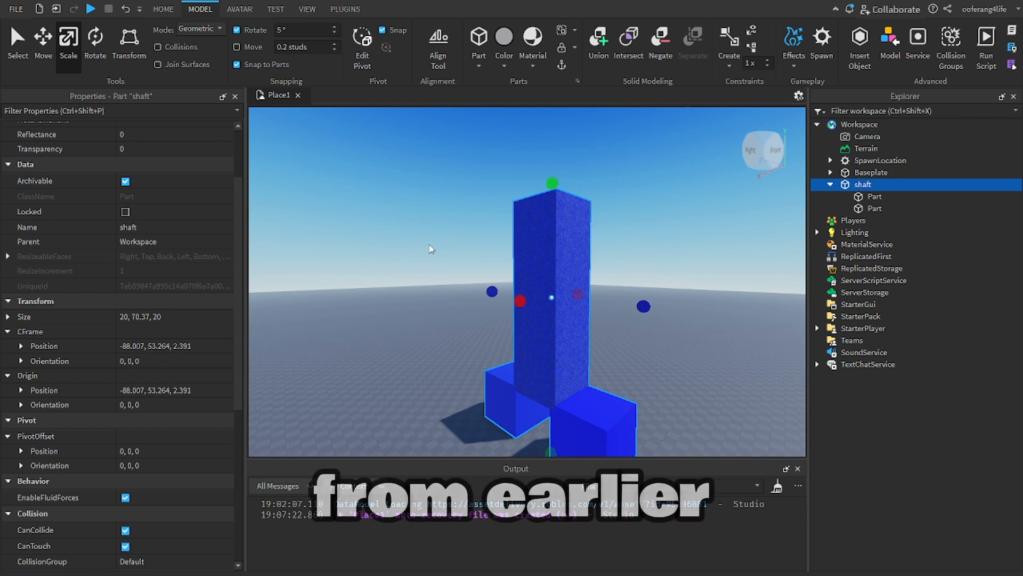
{"action": "mouse_move", "coordinate": [546, 183]}
{"action": "left_mouse_down", "text": "alt"}
{"action": "mouse_move", "coordinate": [537, 256]}
{"action": "mouse_move", "coordinate": [536, 205]}
{"action": "mouse_move", "coordinate": [552, 184]}
{"action": "left_mouse_up", "text": "alt"}
Move both Parts out of shaft into Workspace and shorten shaft alone to a height of about 63.36 studs
{"action": "left_click", "coordinate": [872, 197]}
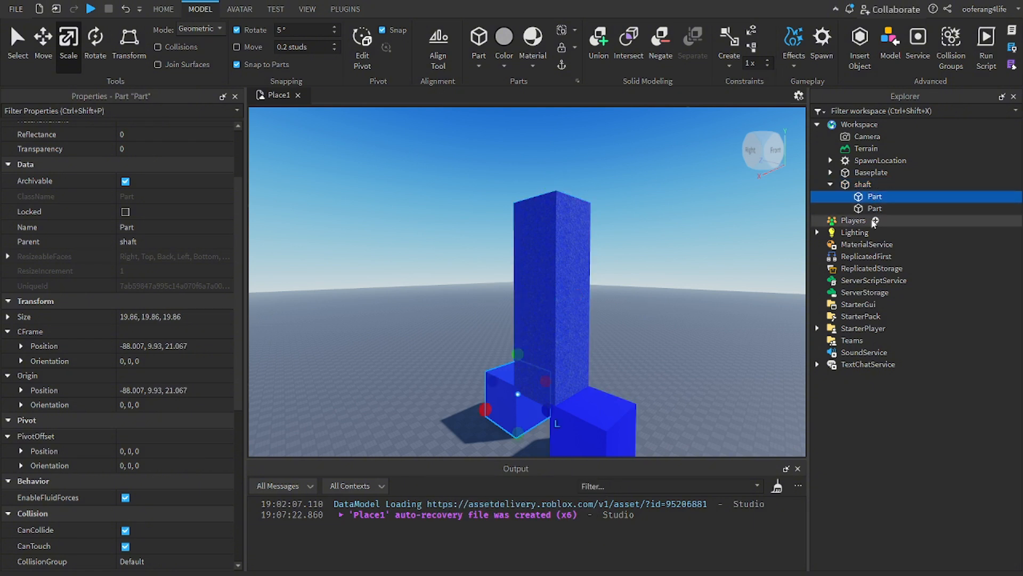
{"action": "left_click", "coordinate": [873, 208], "text": "shift"}
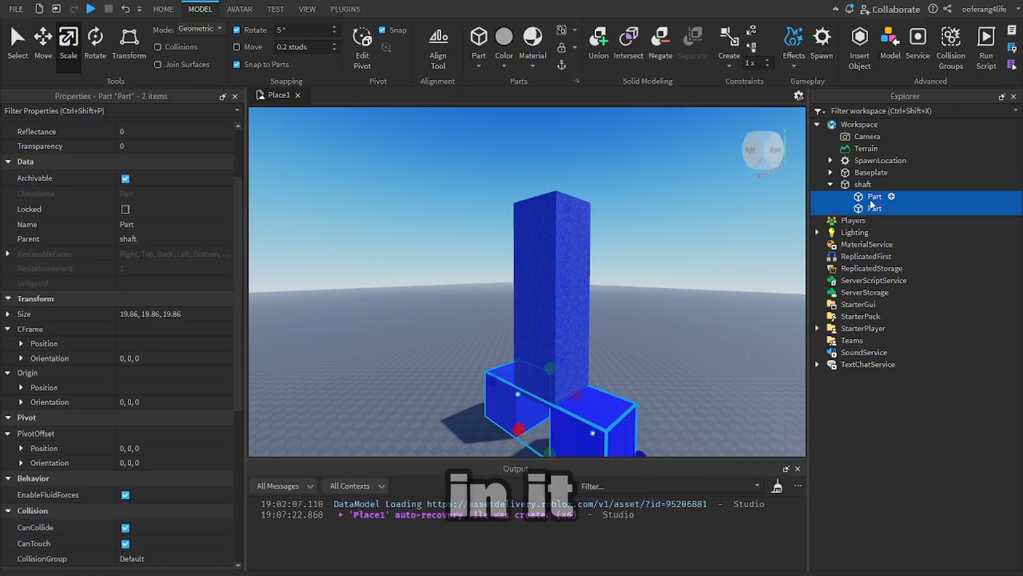
{"action": "left_click_drag", "start_coordinate": [873, 208], "coordinate": [877, 126]}
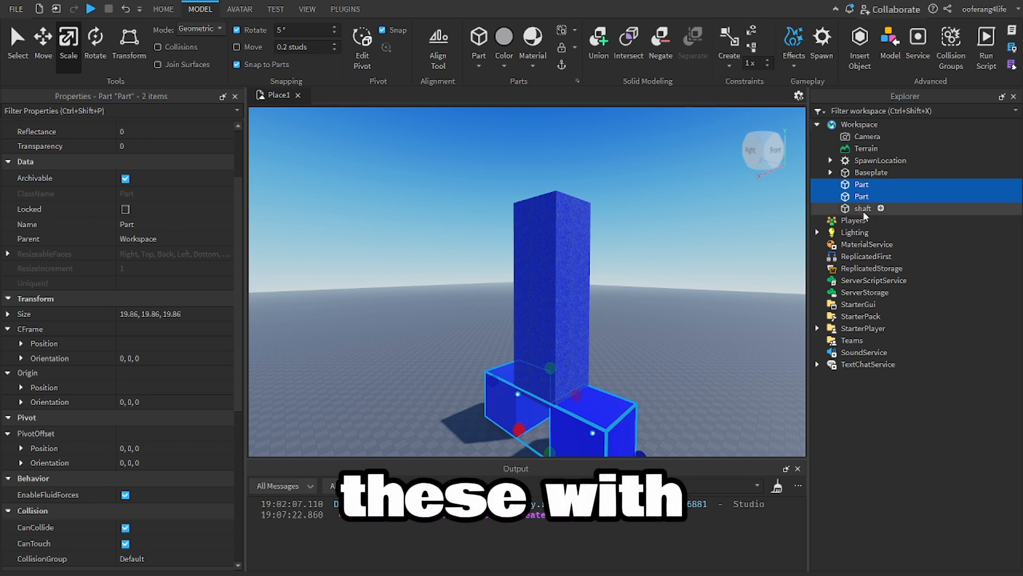
{"action": "left_click", "coordinate": [863, 207]}
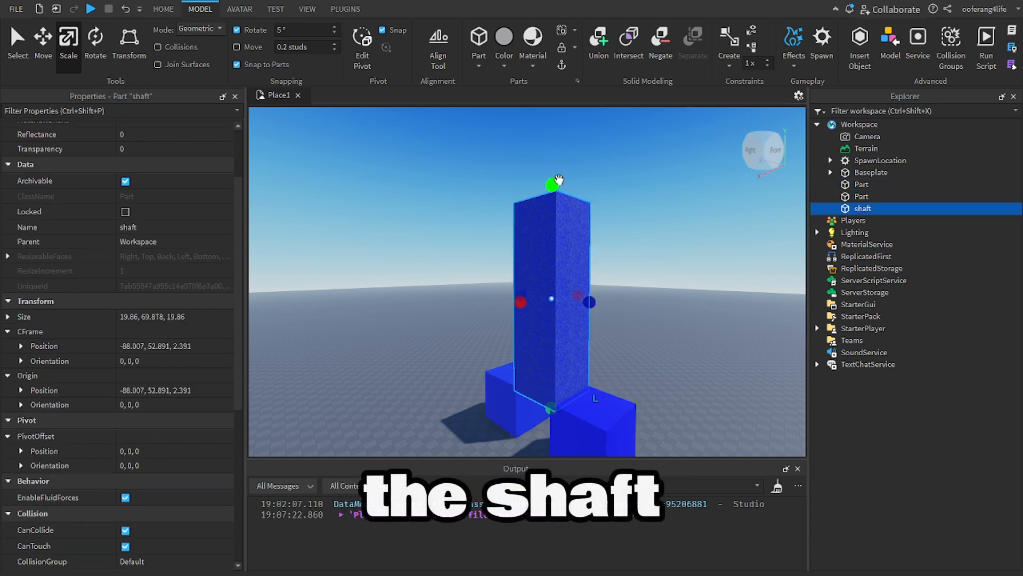
{"action": "left_click_drag", "start_coordinate": [558, 179], "coordinate": [541, 194]}
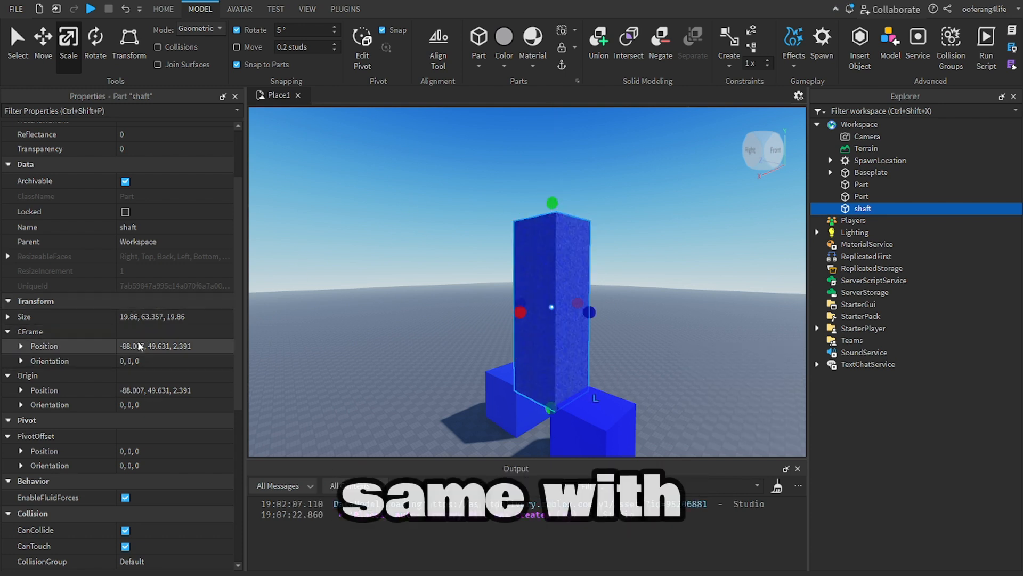
Try widening shaft along the Z axis to about 35.17 studs, undo it, and open the Size value
{"action": "left_click_drag", "start_coordinate": [589, 311], "coordinate": [637, 319]}
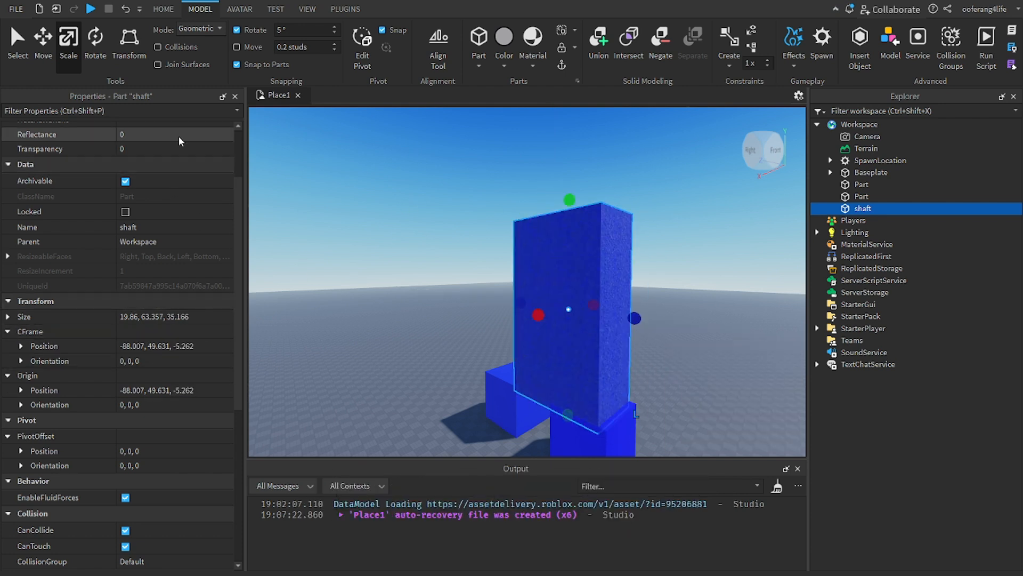
{"action": "left_click", "coordinate": [126, 8]}
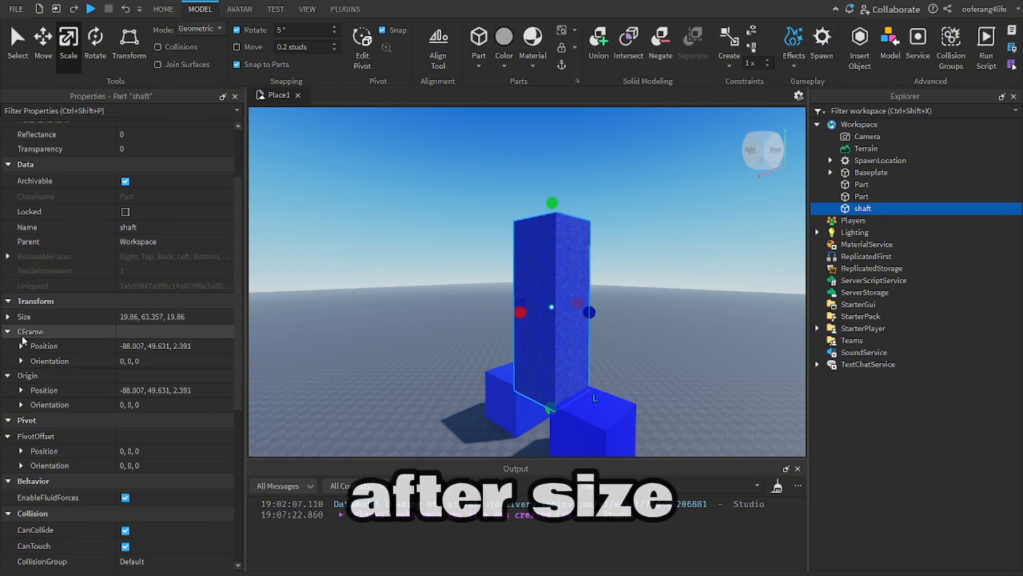
{"action": "left_click", "coordinate": [21, 316]}
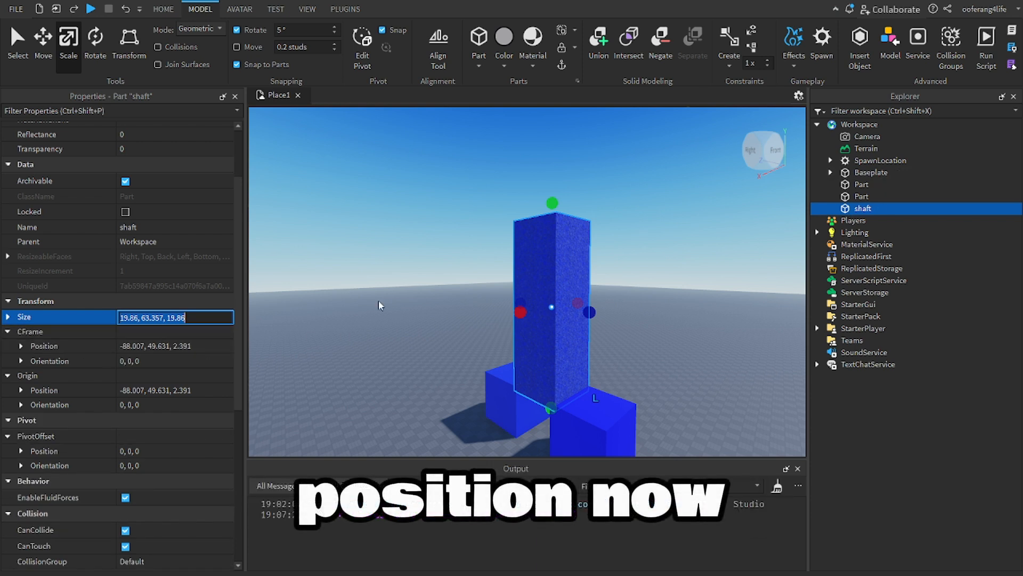
Try moving shaft about 37.6 studs along the Z axis and along the other axes, and undo the moves
{"action": "left_click", "coordinate": [41, 55]}
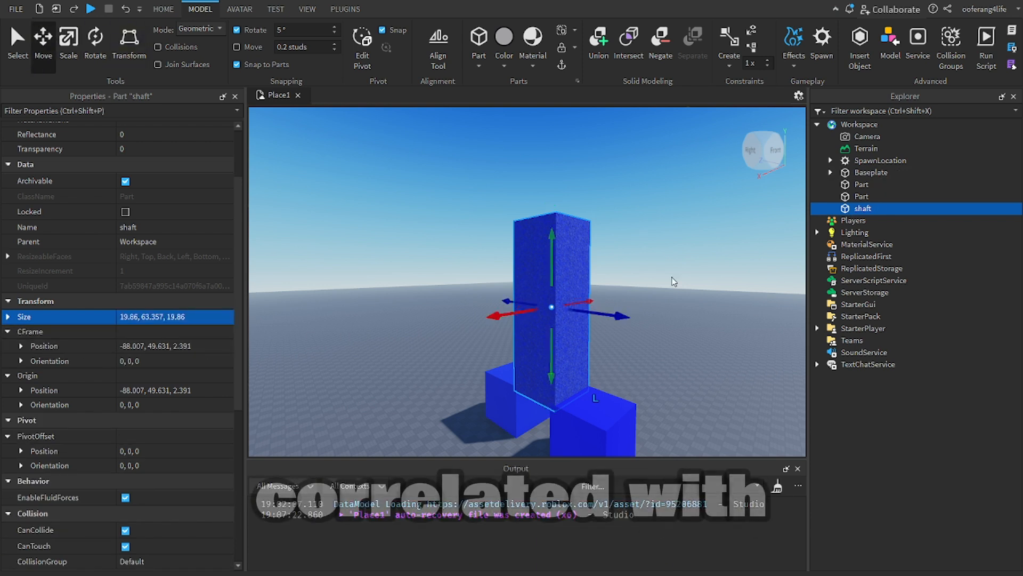
{"action": "right_click_drag", "start_coordinate": [678, 286], "coordinate": [731, 322]}
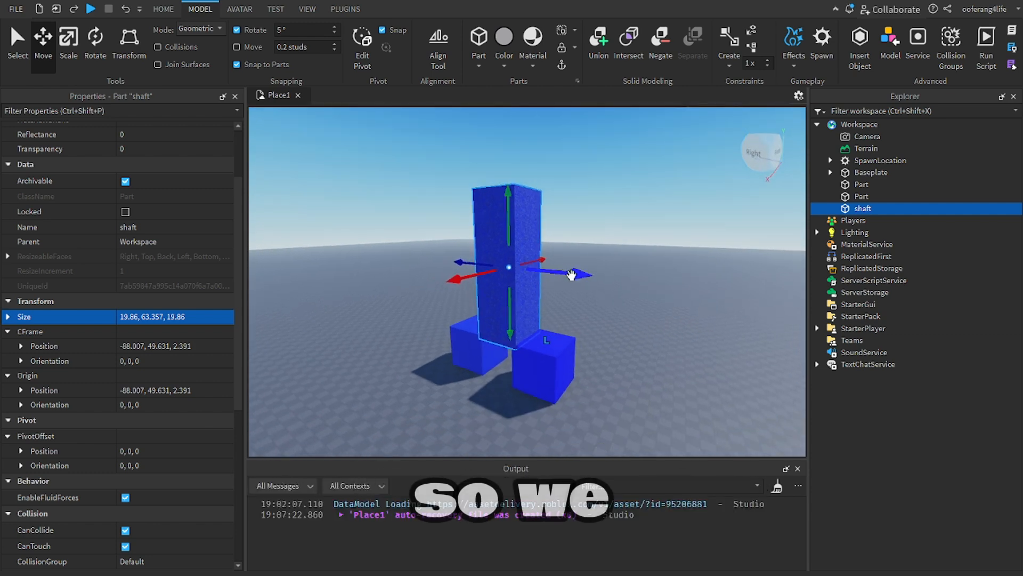
{"action": "left_click_drag", "start_coordinate": [572, 274], "coordinate": [653, 280]}
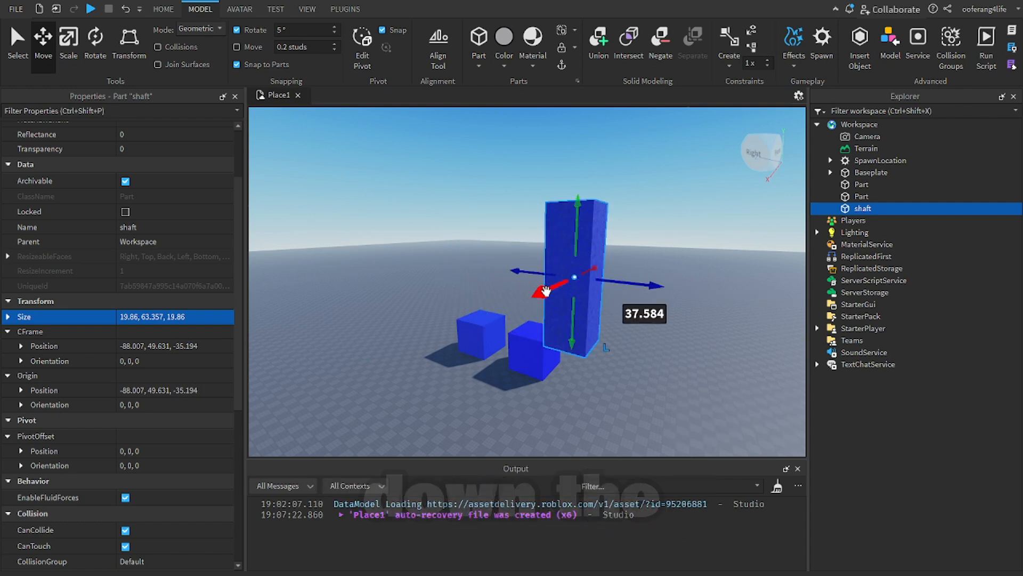
{"action": "left_click_drag", "start_coordinate": [545, 290], "coordinate": [534, 308]}
{"action": "left_click_drag", "start_coordinate": [566, 211], "coordinate": [564, 180]}
{"action": "left_click", "coordinate": [127, 10]}
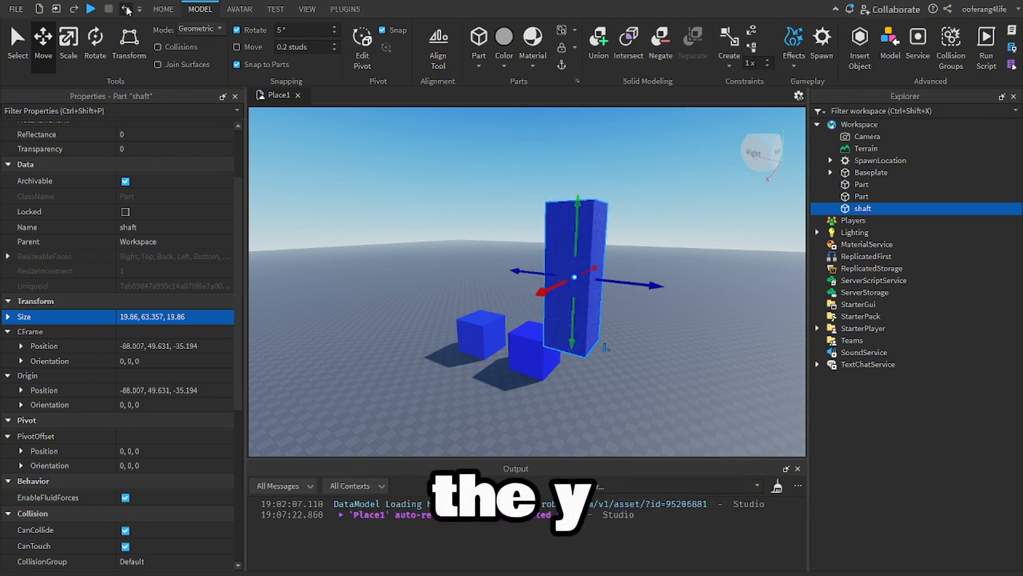
{"action": "left_click", "coordinate": [126, 10]}
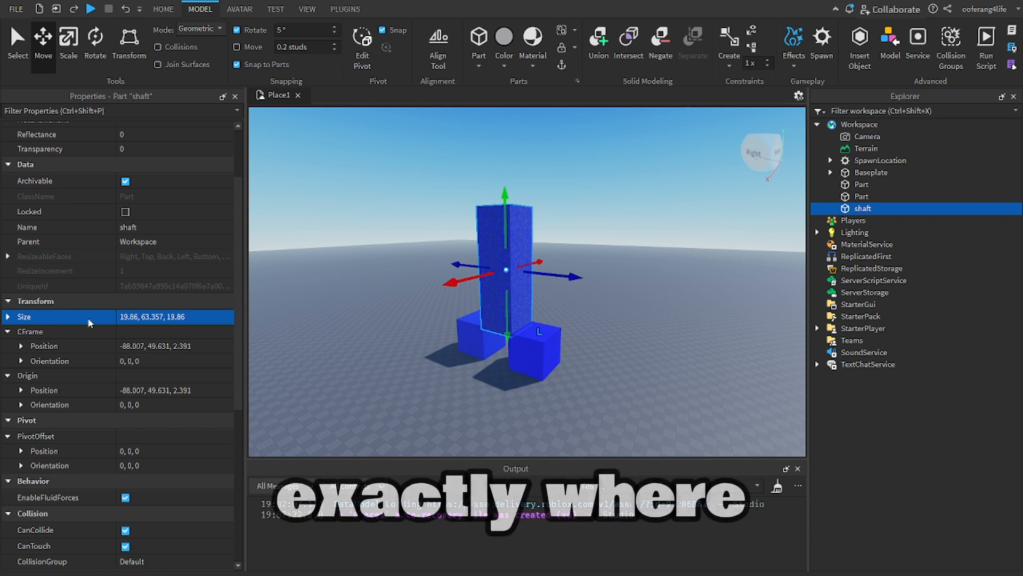
Try rotating shaft around its vertical axis to orientations of -60, -160 and 100 degrees, and undo all the rotations
{"action": "scroll", "coordinate": [612, 289], "scroll_direction": "up", "scroll_amount": 5}
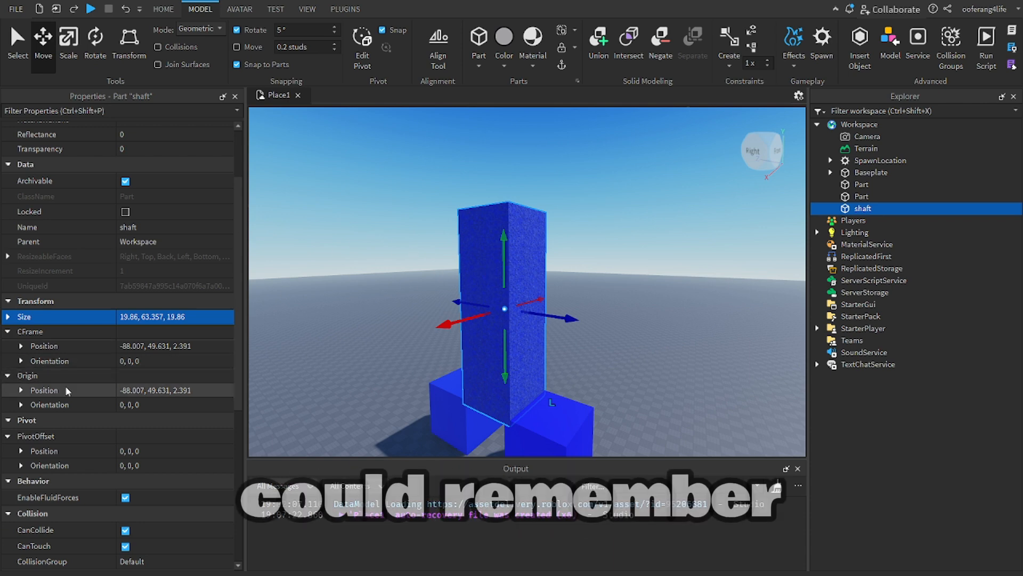
{"action": "key", "text": "ctrl+4"}
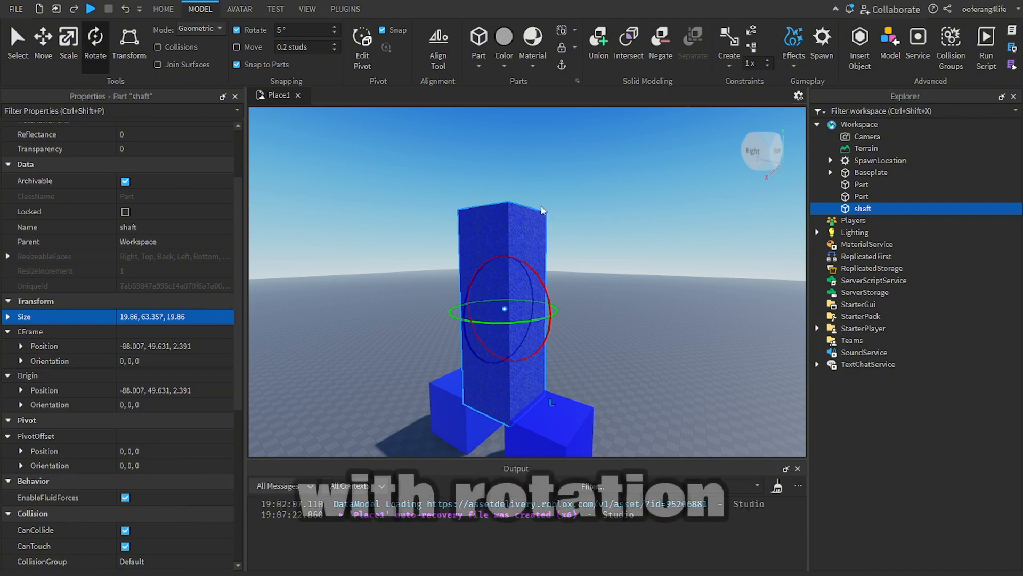
{"action": "right_click_drag", "start_coordinate": [541, 210], "coordinate": [520, 262]}
{"action": "left_click_drag", "start_coordinate": [527, 270], "coordinate": [373, 309]}
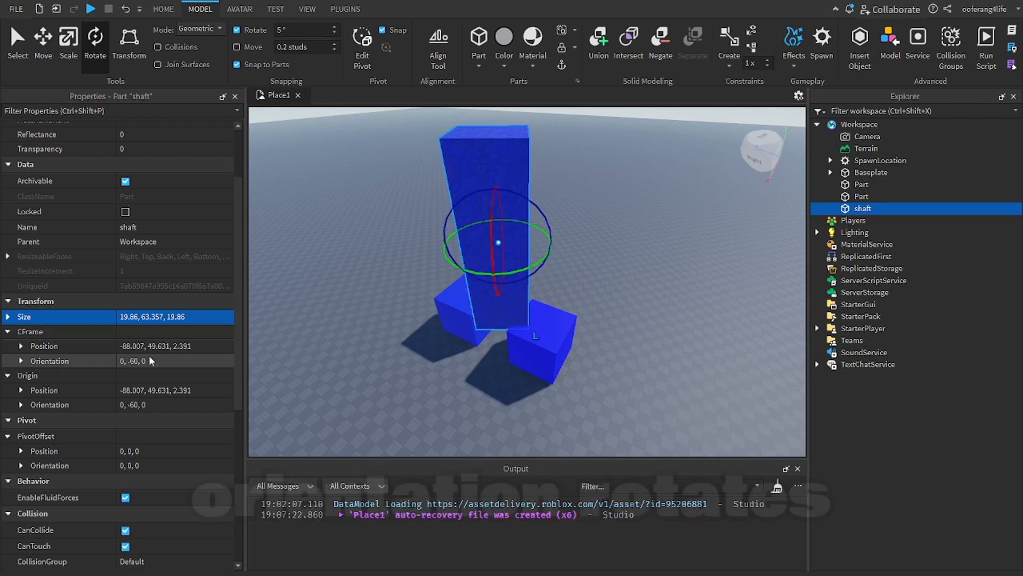
{"action": "left_click_drag", "start_coordinate": [523, 270], "coordinate": [417, 252]}
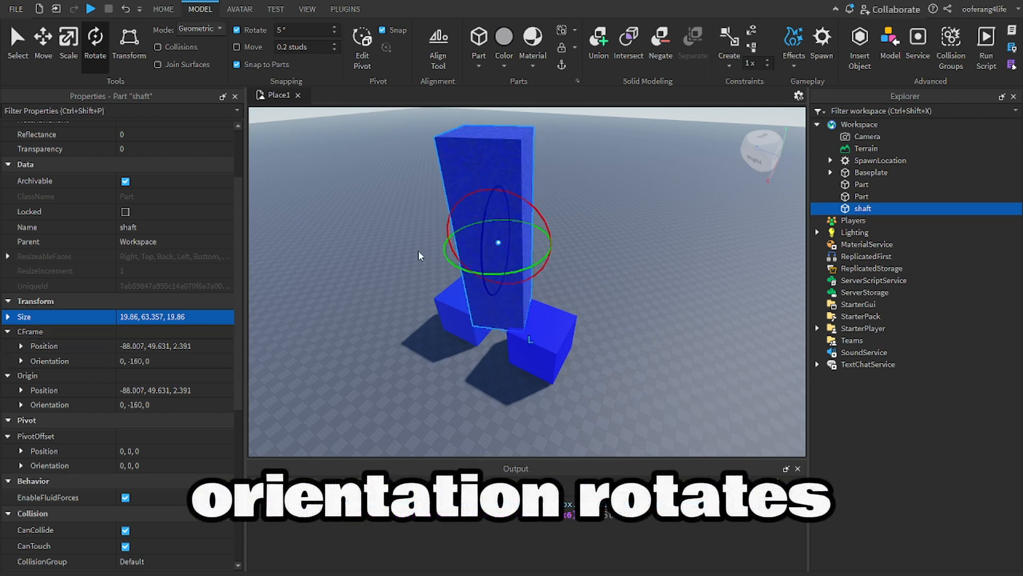
{"action": "left_click_drag", "start_coordinate": [518, 269], "coordinate": [275, 261]}
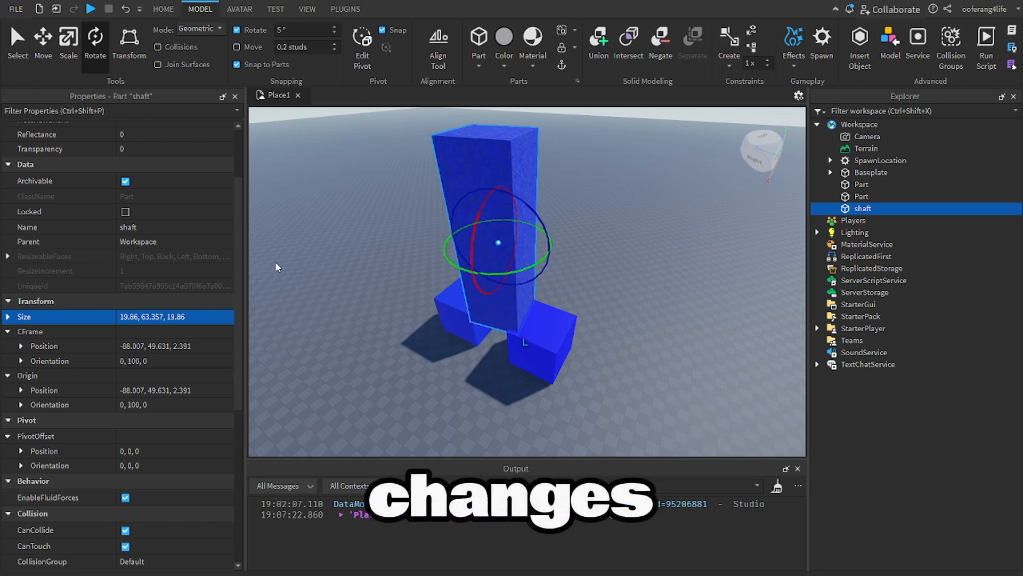
{"action": "left_click", "coordinate": [126, 9]}
{"action": "left_click", "coordinate": [126, 9]}
{"action": "left_click", "coordinate": [125, 9]}
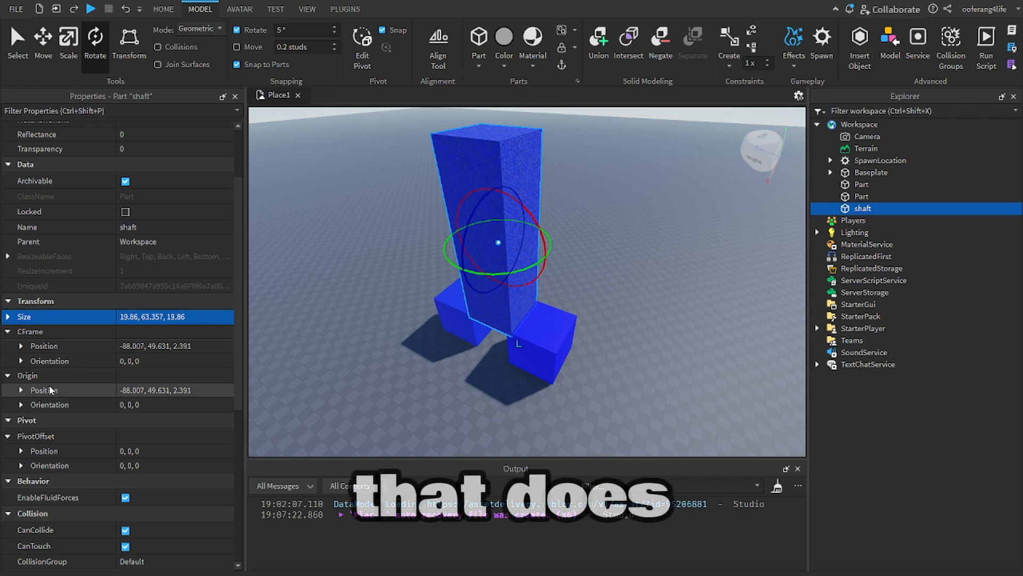
Review shaft's Pivot, Behavior and Collision properties, and try turning CanCollide off and back on twice
{"action": "scroll", "coordinate": [94, 408], "scroll_direction": "down", "scroll_amount": 2}
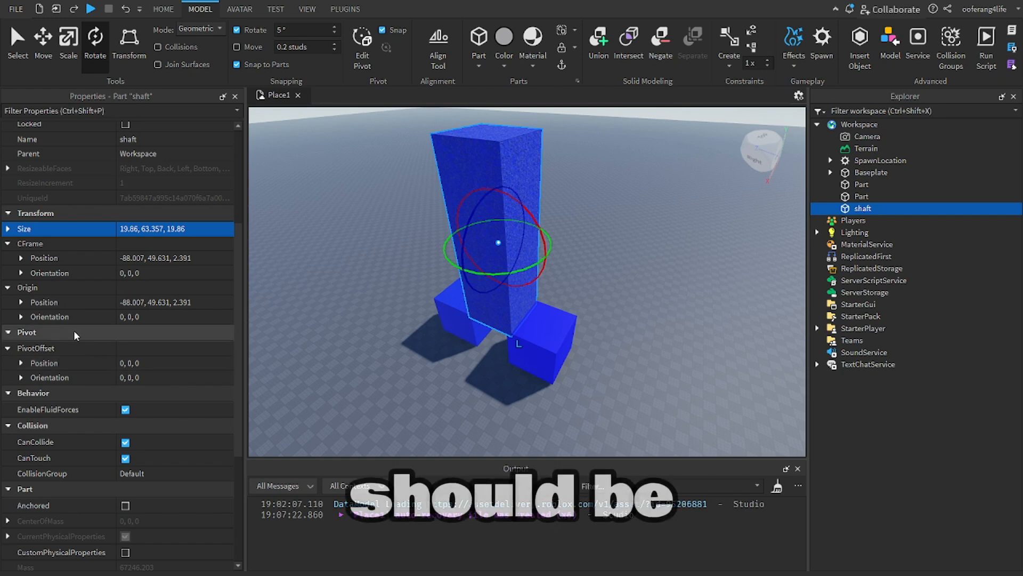
{"action": "scroll", "coordinate": [74, 331], "scroll_direction": "down", "scroll_amount": 1}
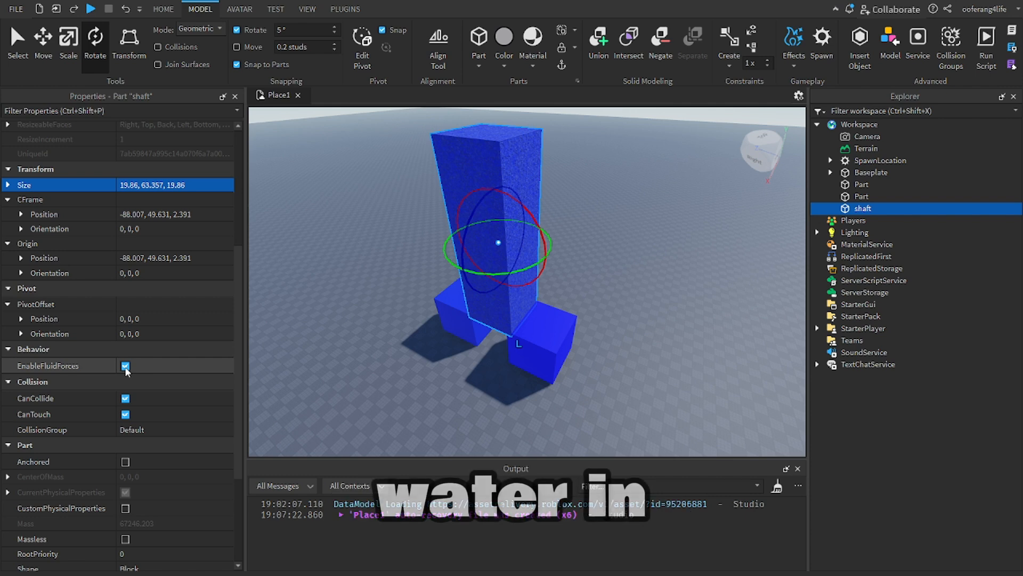
{"action": "scroll", "coordinate": [127, 368], "scroll_direction": "down", "scroll_amount": 3}
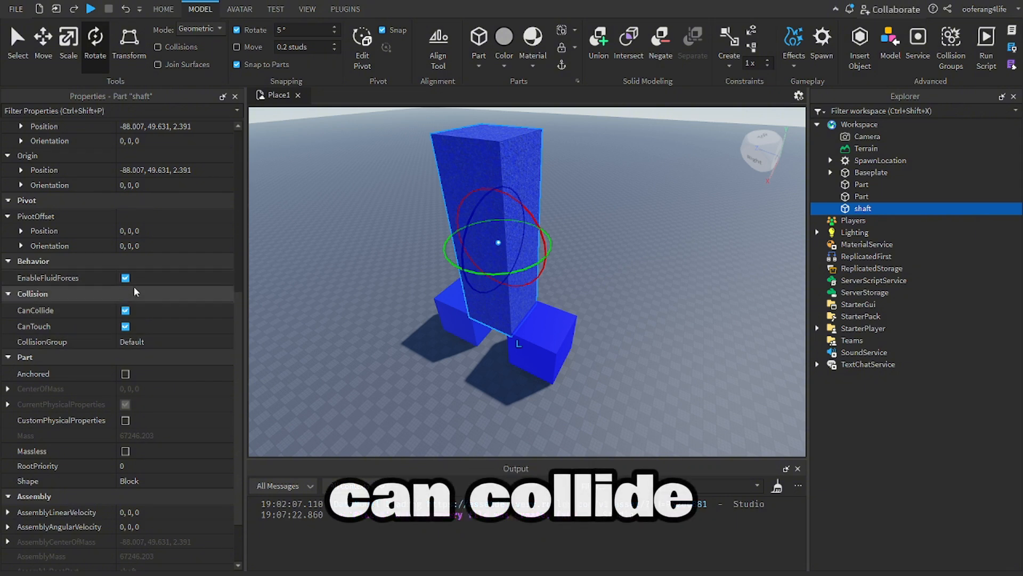
{"action": "left_click", "coordinate": [126, 310]}
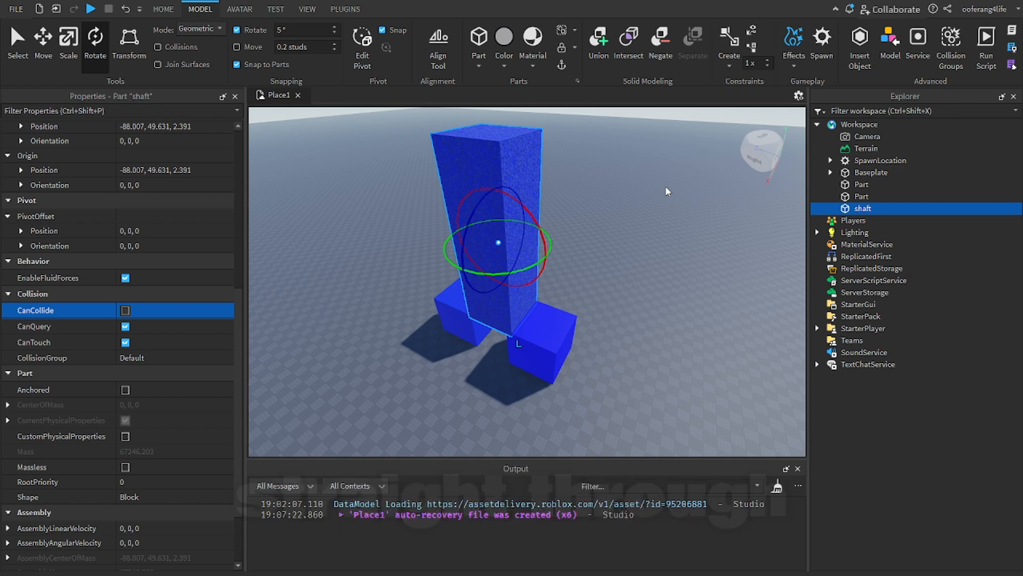
{"action": "left_click", "coordinate": [124, 310]}
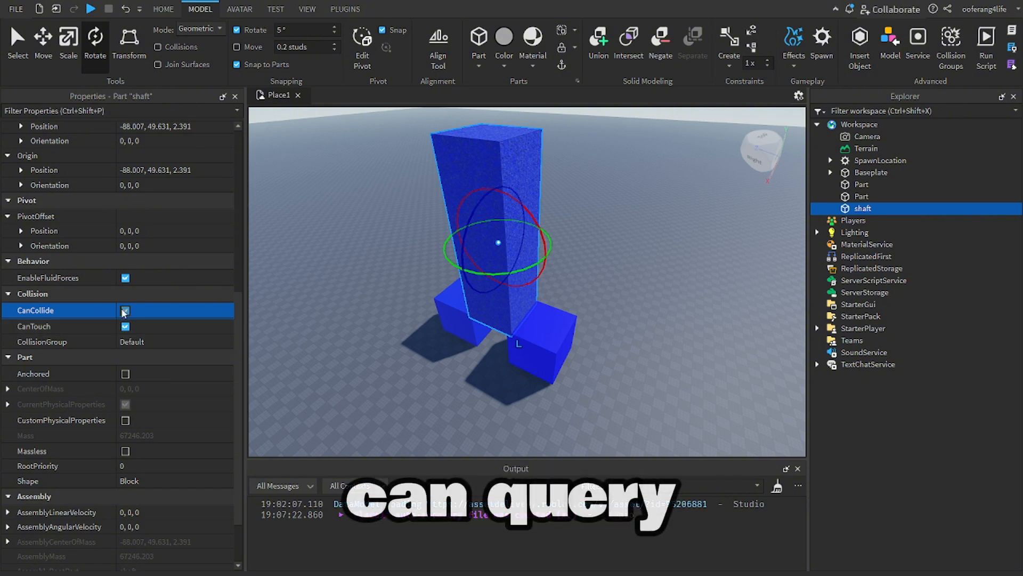
{"action": "left_click", "coordinate": [124, 310]}
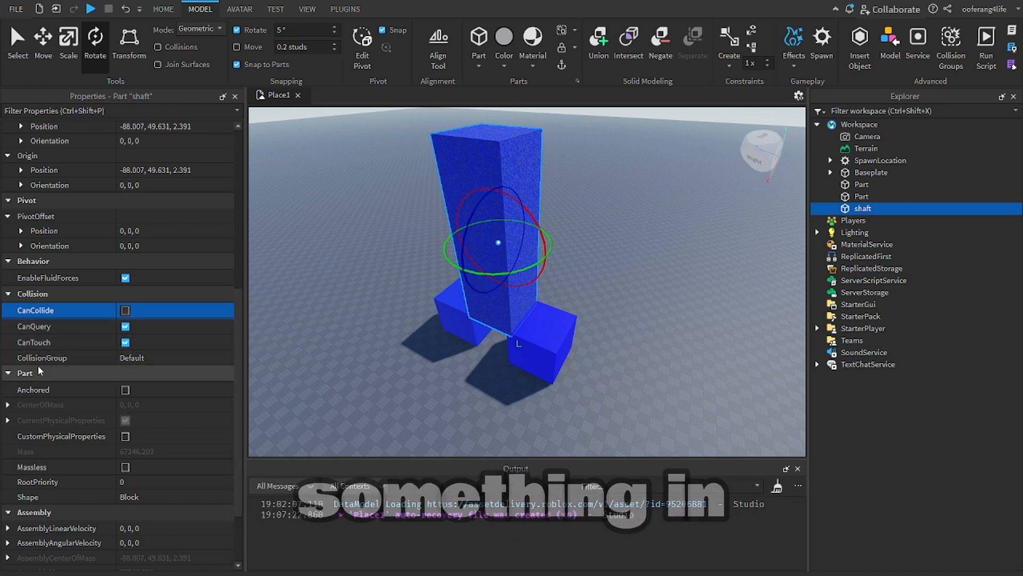
{"action": "left_click", "coordinate": [126, 312]}
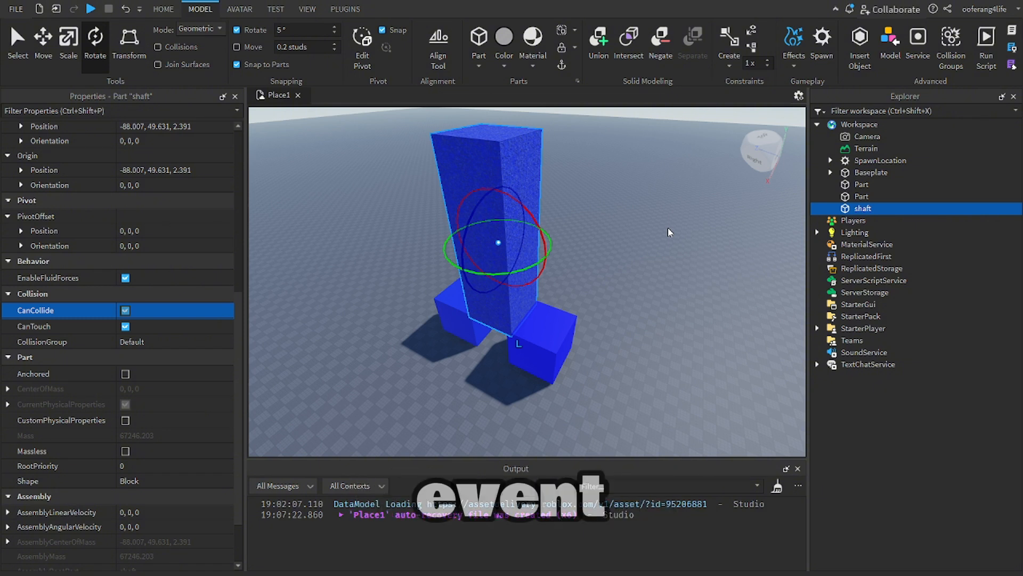
Examine shaft's CollisionGroup and Anchored properties, and deselect and reselect shaft in the viewport
{"action": "left_click", "coordinate": [143, 343]}
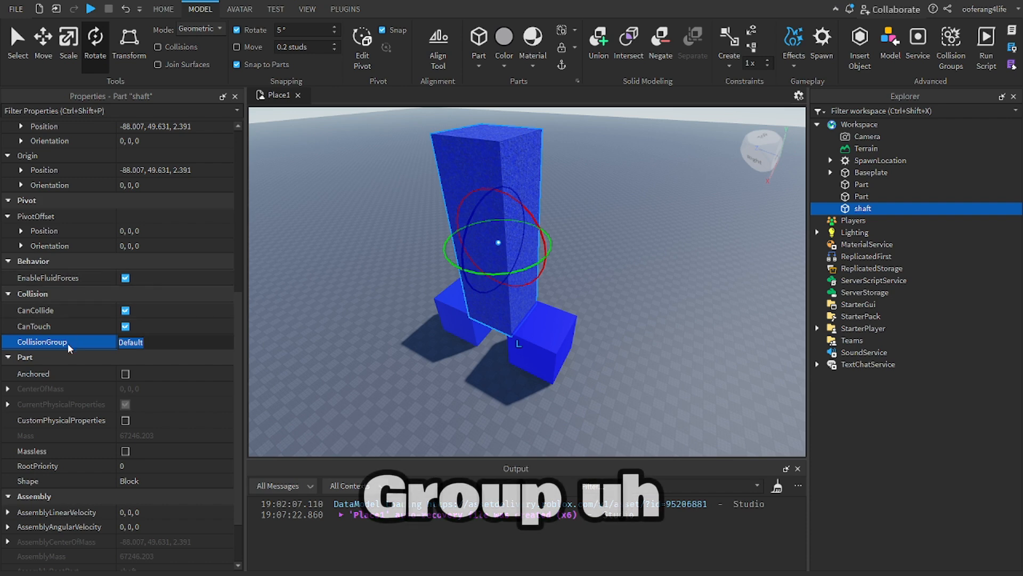
{"action": "scroll", "coordinate": [133, 343], "scroll_direction": "down", "scroll_amount": 3}
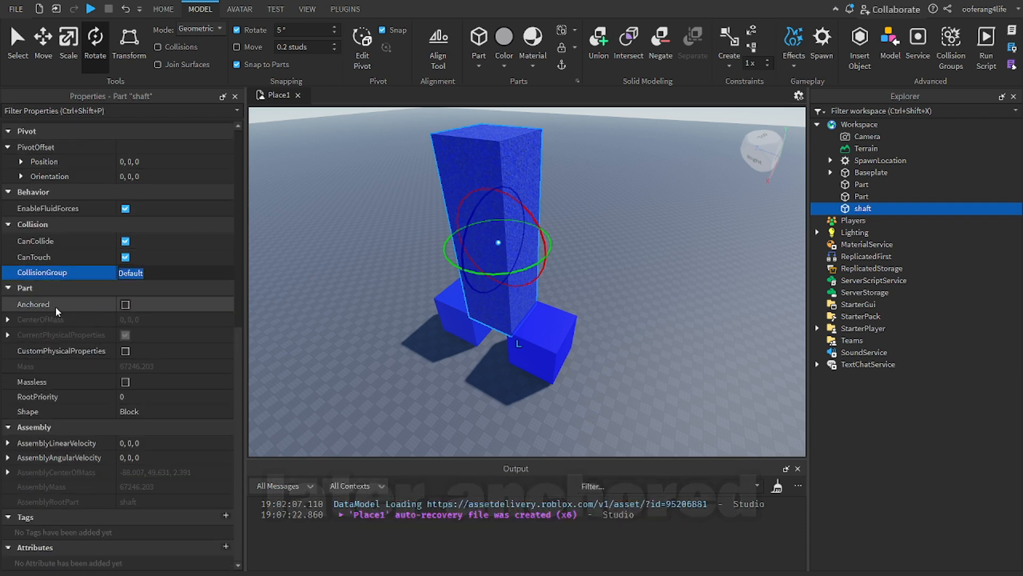
{"action": "left_click", "coordinate": [373, 226]}
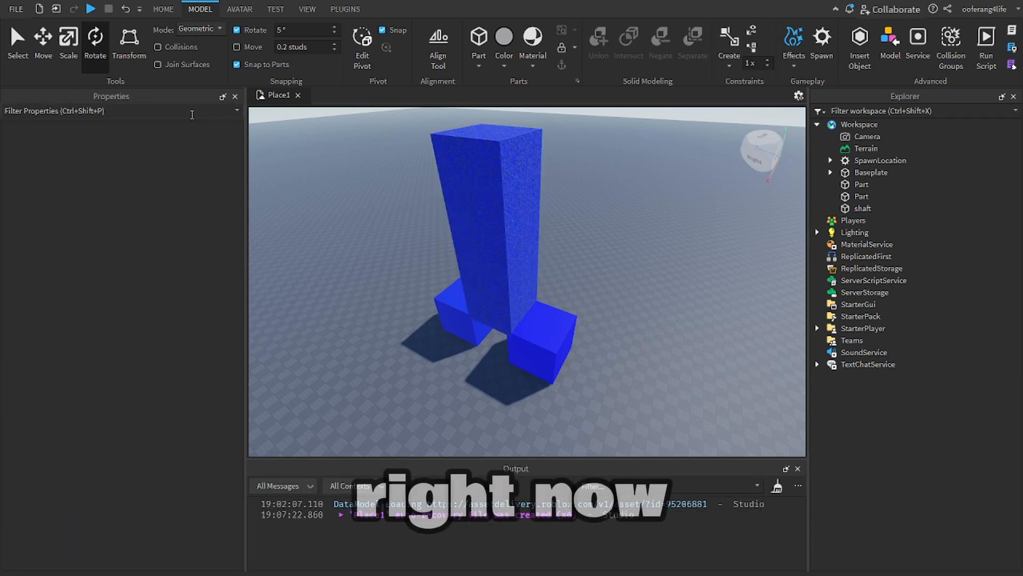
{"action": "left_click", "coordinate": [475, 216]}
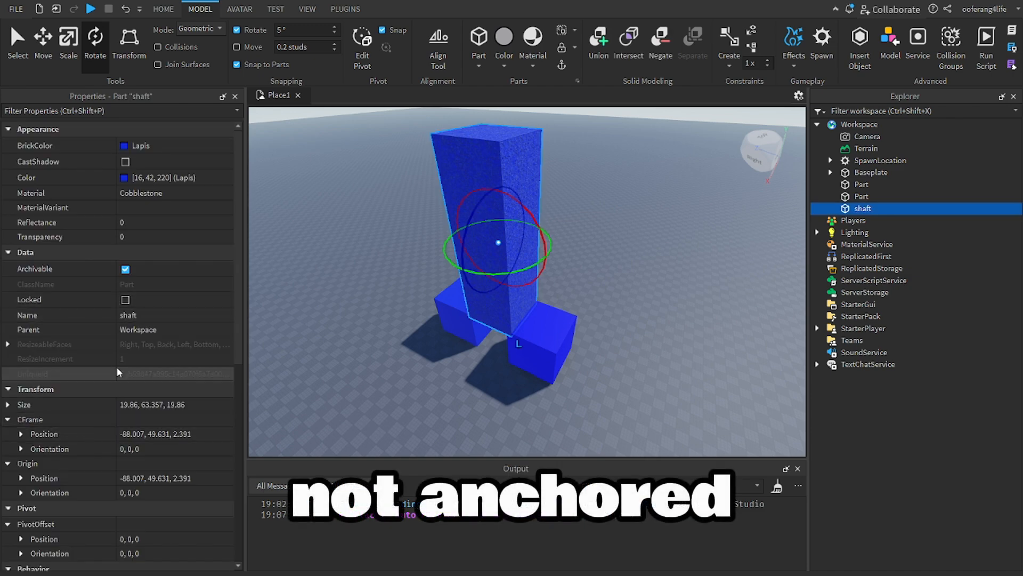
Make one of the two Part blocks a child of the other Part in Workspace
{"action": "scroll", "coordinate": [126, 418], "scroll_direction": "down", "scroll_amount": 5}
{"action": "scroll", "coordinate": [130, 384], "scroll_direction": "down", "scroll_amount": 5}
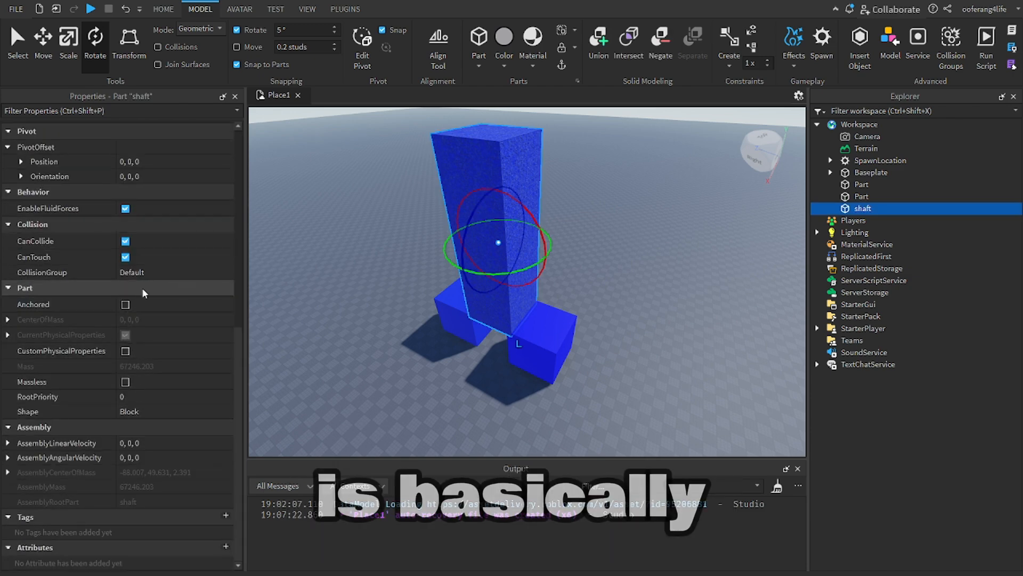
{"action": "left_click_drag", "start_coordinate": [860, 196], "coordinate": [861, 184]}
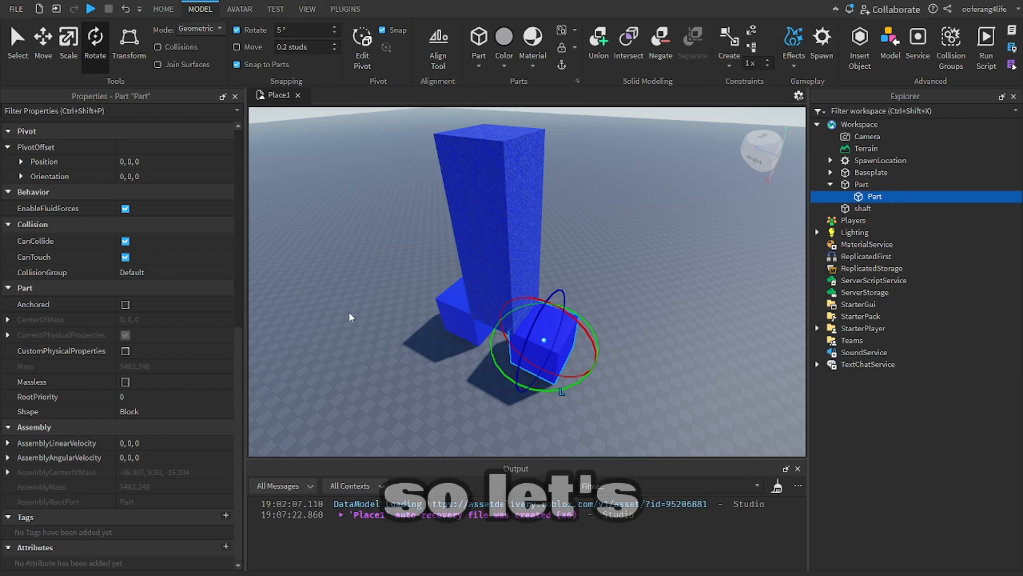
Playtest the place with shaft selected and unanchored, walk the character over to the blue parts, and stop the playtest
{"action": "left_click", "coordinate": [505, 235]}
{"action": "right_click_drag", "start_coordinate": [679, 219], "coordinate": [679, 219]}
{"action": "left_click", "coordinate": [276, 9]}
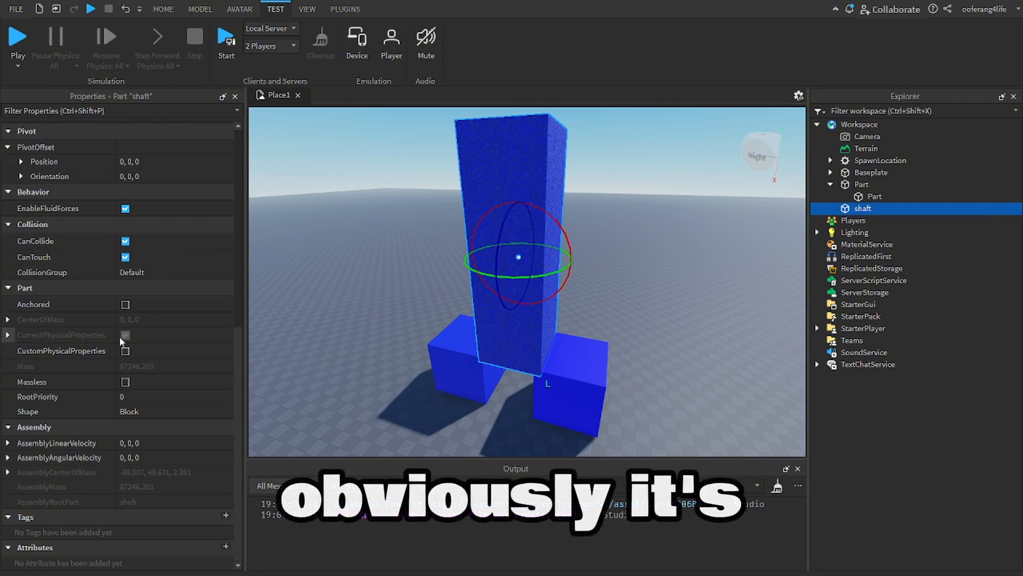
{"action": "left_click", "coordinate": [18, 70]}
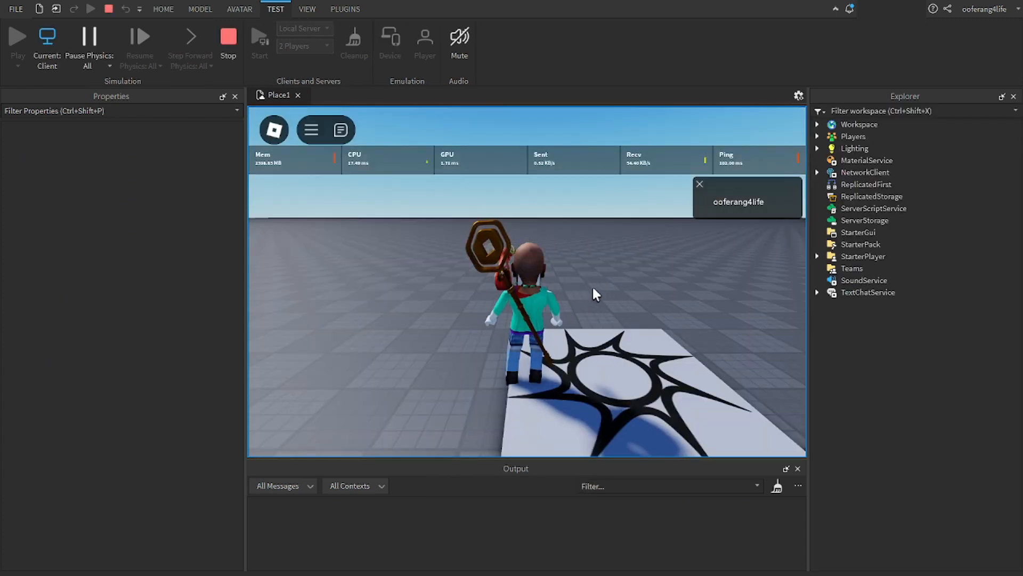
{"action": "right_click_drag", "start_coordinate": [592, 285], "coordinate": [599, 293]}
{"action": "key", "text": "w"}
{"action": "key", "text": "d"}
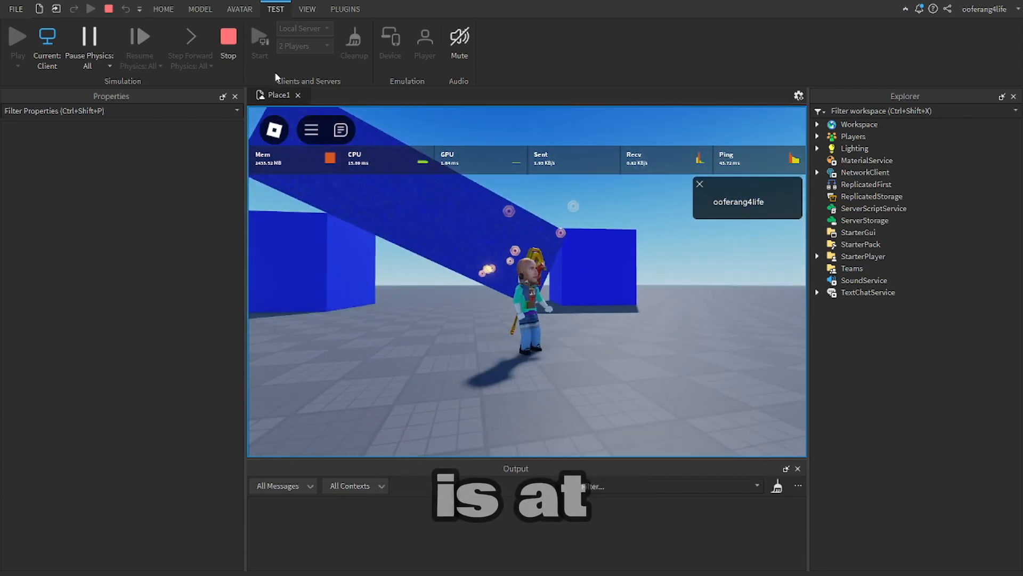
{"action": "left_click", "coordinate": [228, 38]}
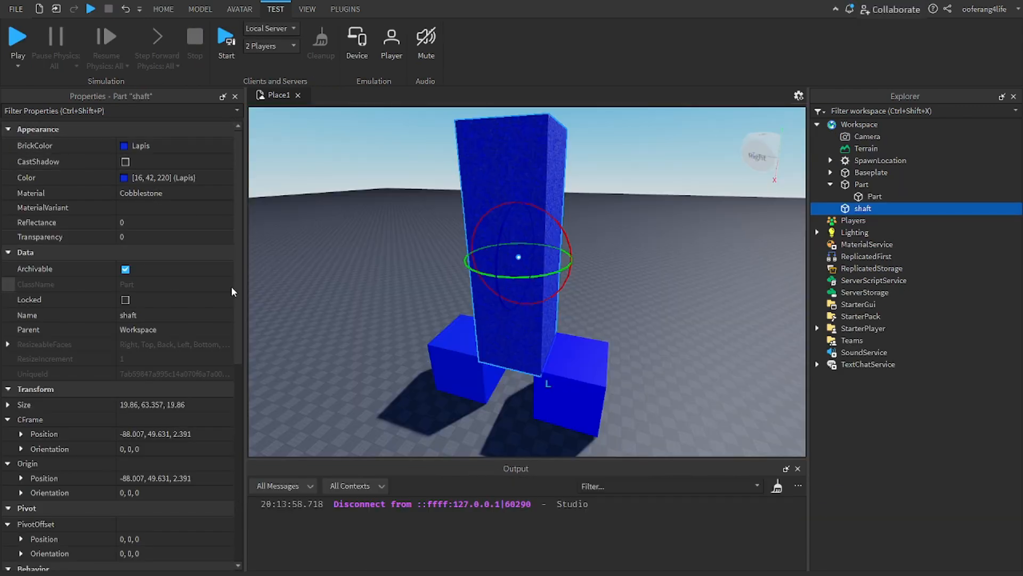
Turn on the Anchored property for shaft
{"action": "scroll", "coordinate": [114, 409], "scroll_direction": "down", "scroll_amount": 5}
{"action": "scroll", "coordinate": [124, 386], "scroll_direction": "down", "scroll_amount": 1}
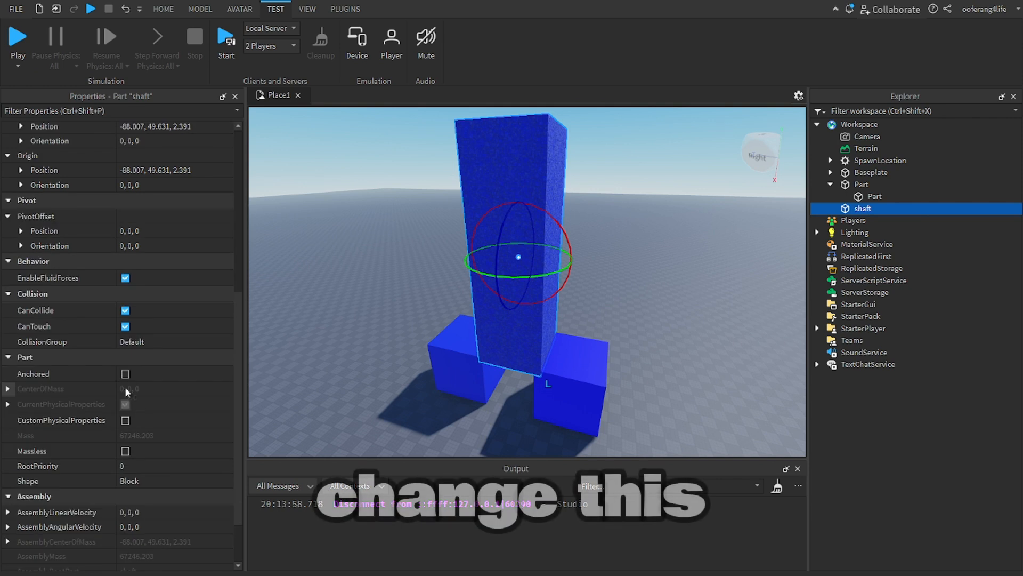
{"action": "left_click", "coordinate": [125, 373]}
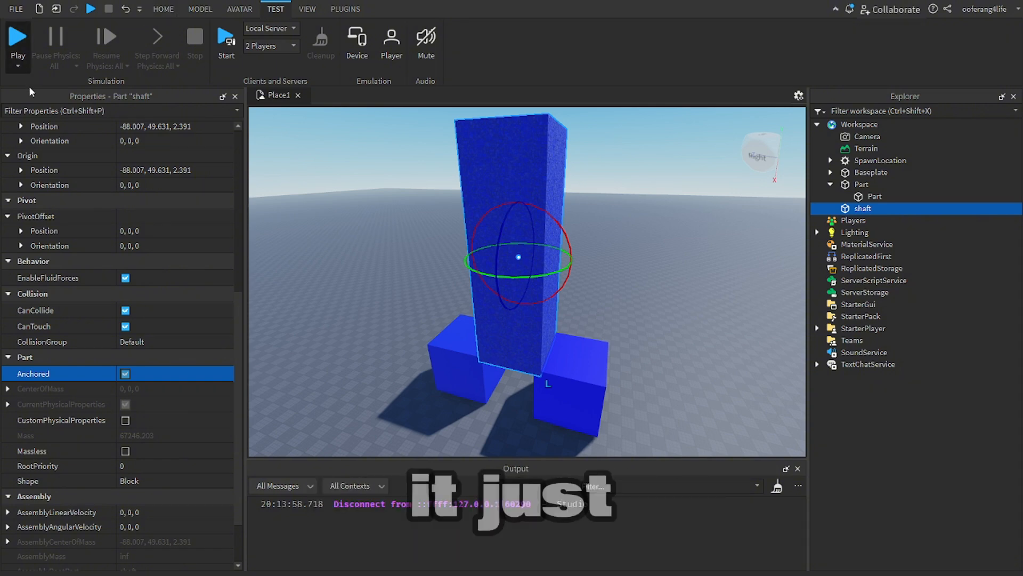
Run the simulation, move the two small blocks around near the anchored shaft, and stop the simulation
{"action": "left_click", "coordinate": [17, 38]}
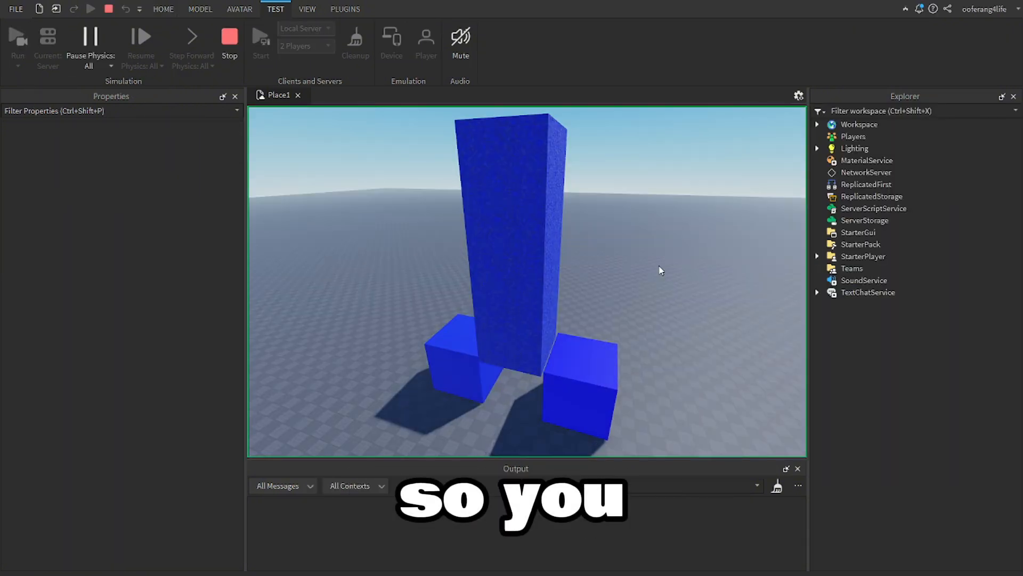
{"action": "right_click_drag", "start_coordinate": [664, 253], "coordinate": [664, 254]}
{"action": "key", "text": "q"}
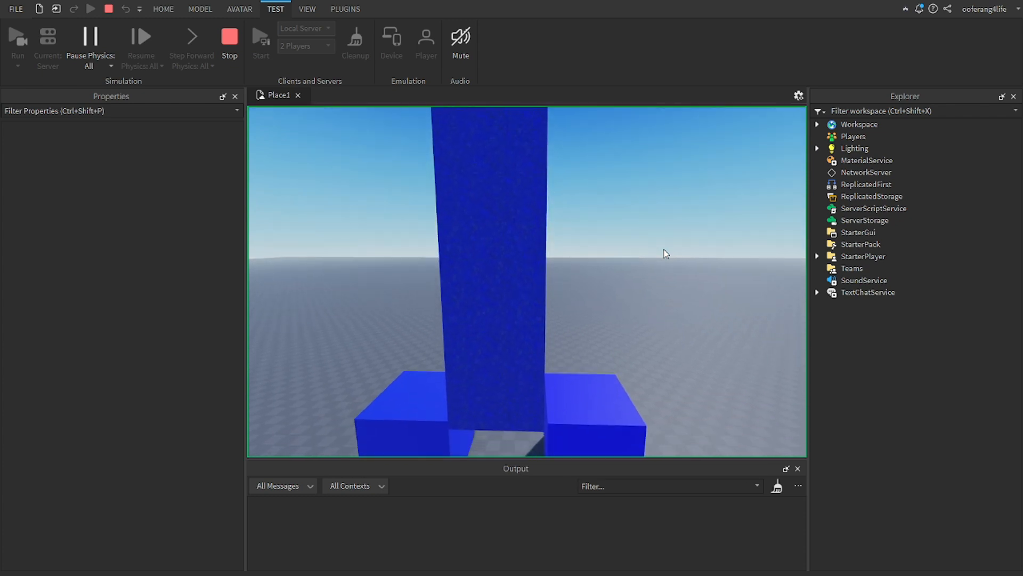
{"action": "left_click", "coordinate": [491, 329]}
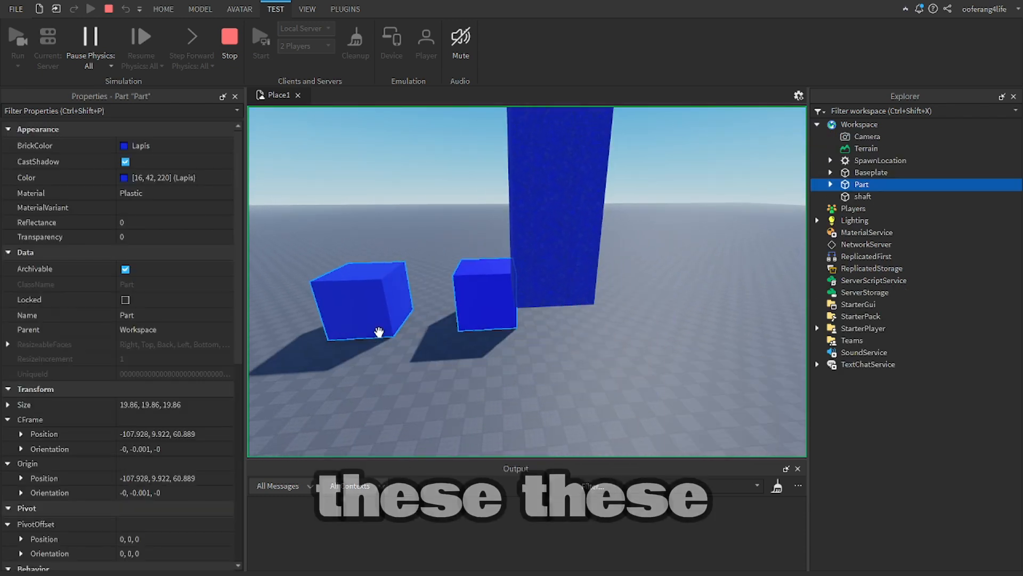
{"action": "left_click_drag", "start_coordinate": [455, 312], "coordinate": [423, 258]}
{"action": "right_click_drag", "start_coordinate": [608, 297], "coordinate": [608, 297]}
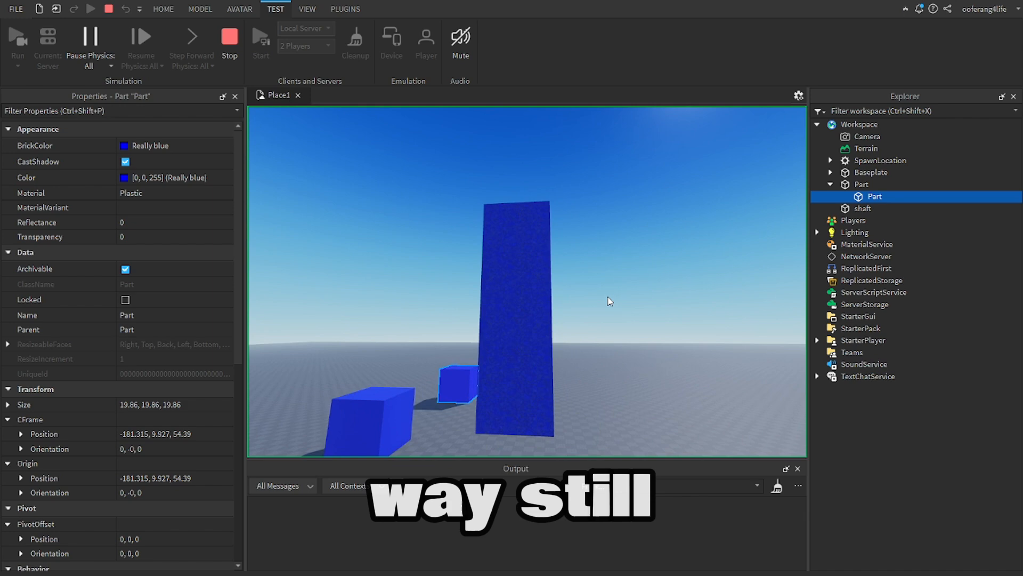
{"action": "left_click", "coordinate": [223, 53]}
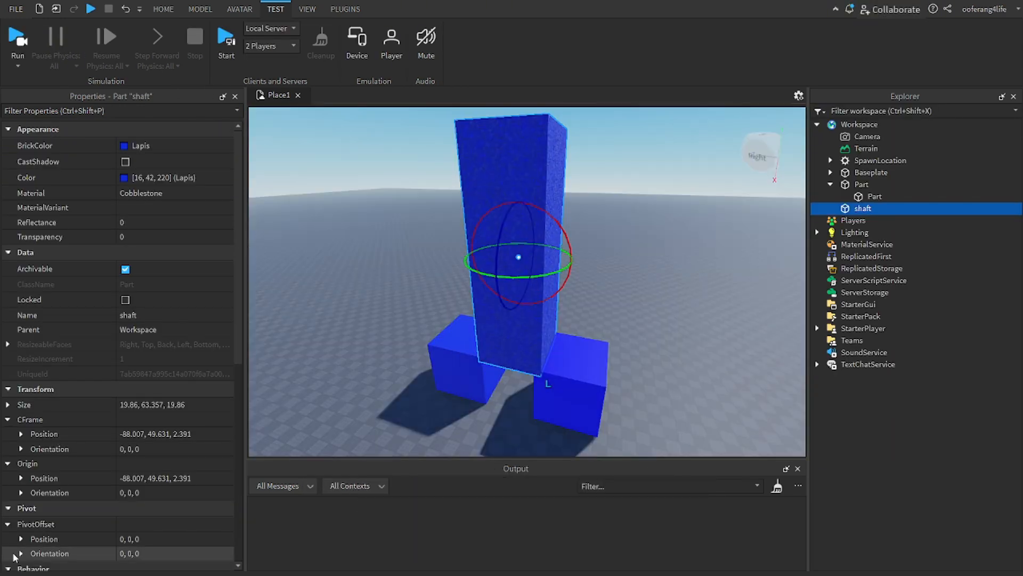
Try turning CustomPhysicalProperties on for shaft and back off
{"action": "scroll", "coordinate": [134, 256], "scroll_direction": "down", "scroll_amount": 7}
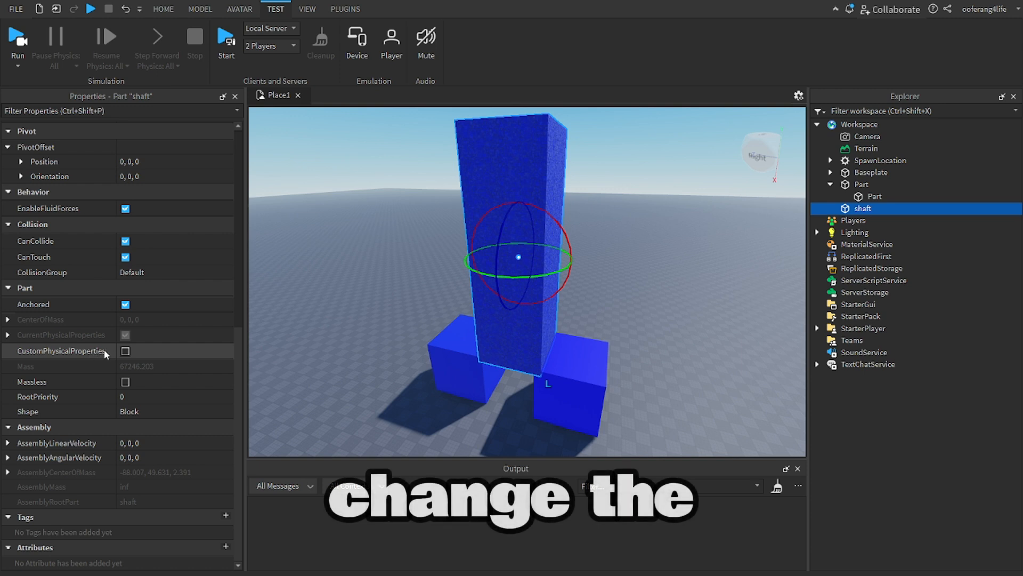
{"action": "left_click", "coordinate": [126, 351]}
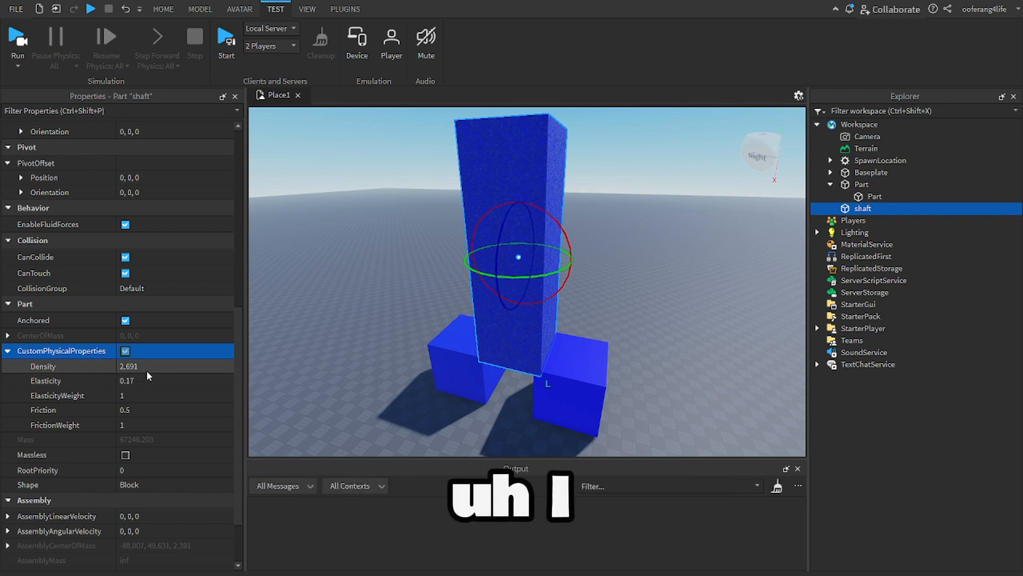
{"action": "left_click", "coordinate": [125, 351]}
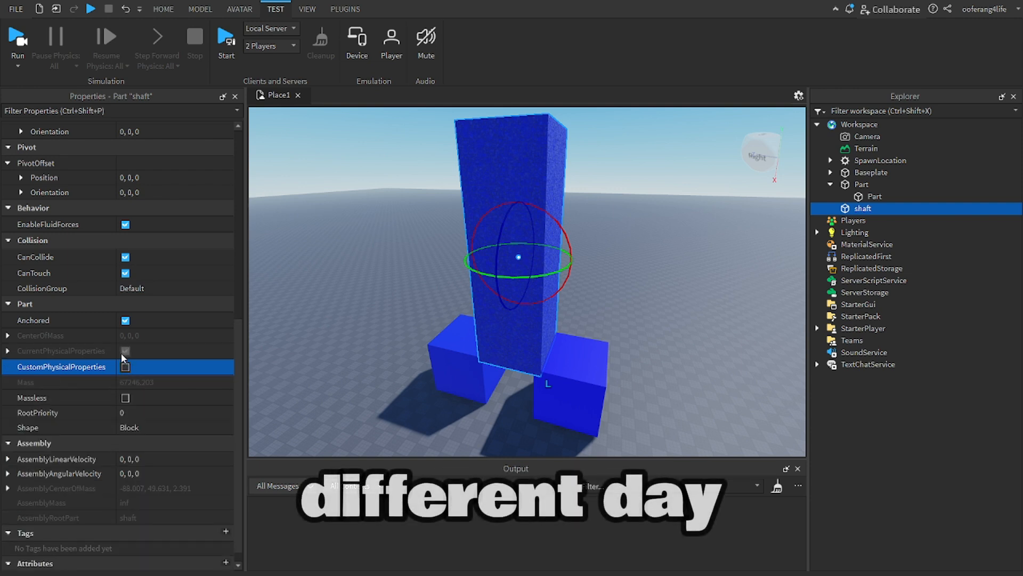
Examine shaft's RootPriority property and the available Shape options, keeping the shape as Block
{"action": "scroll", "coordinate": [112, 356], "scroll_direction": "down", "scroll_amount": 1}
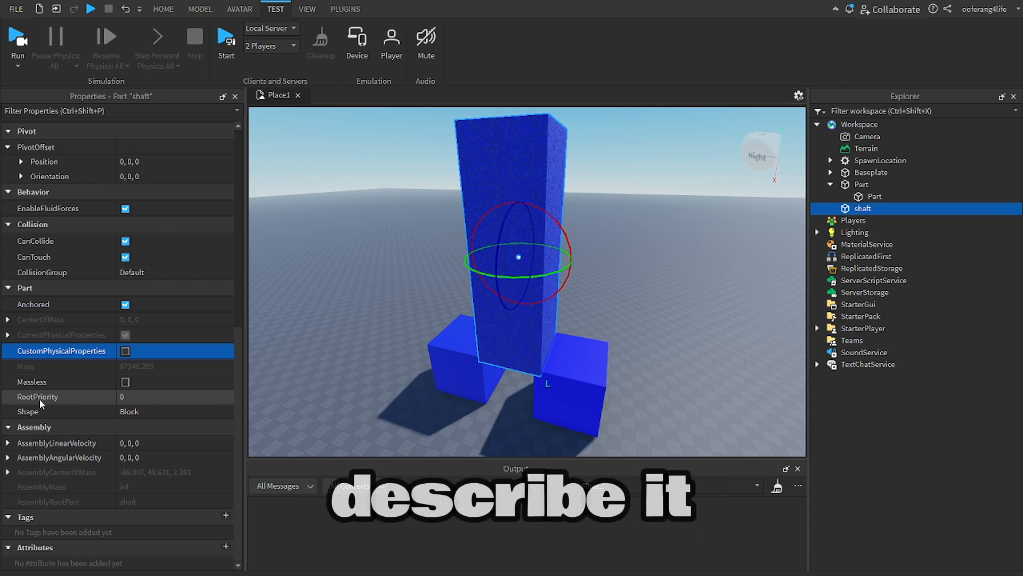
{"action": "left_click", "coordinate": [140, 398]}
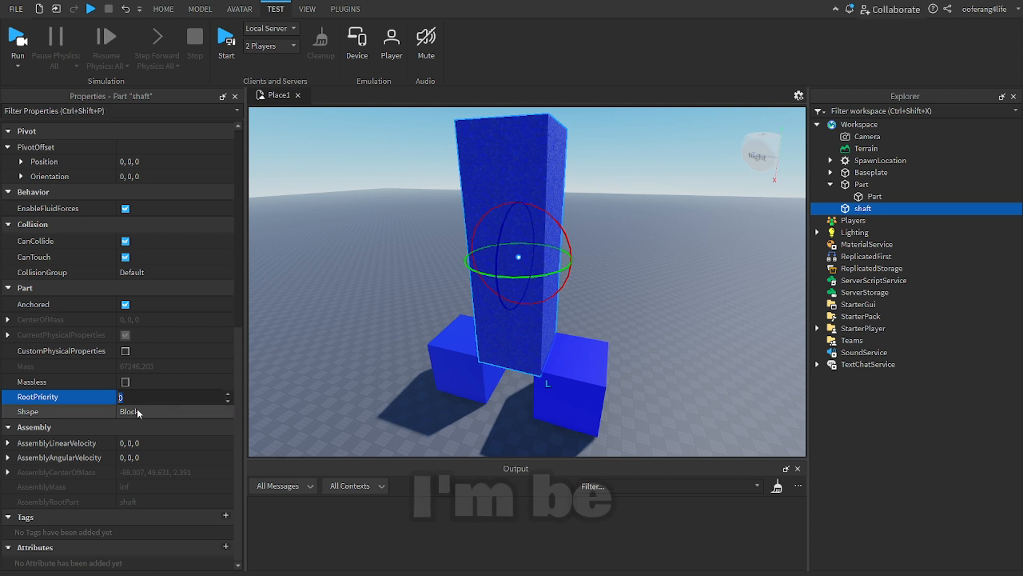
{"action": "left_click", "coordinate": [169, 412]}
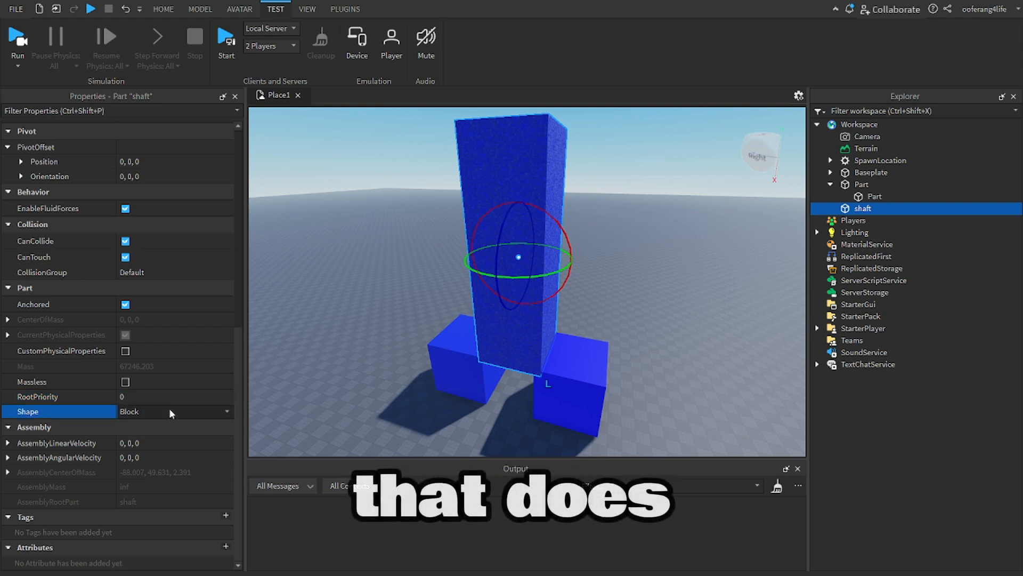
{"action": "left_click", "coordinate": [144, 448]}
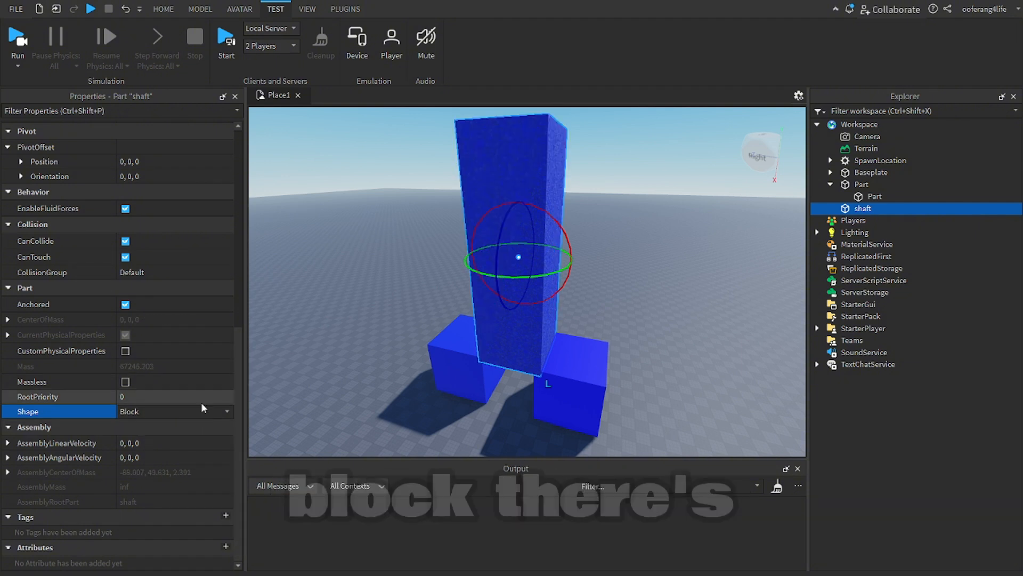
{"action": "left_click", "coordinate": [202, 408]}
{"action": "left_click", "coordinate": [161, 442]}
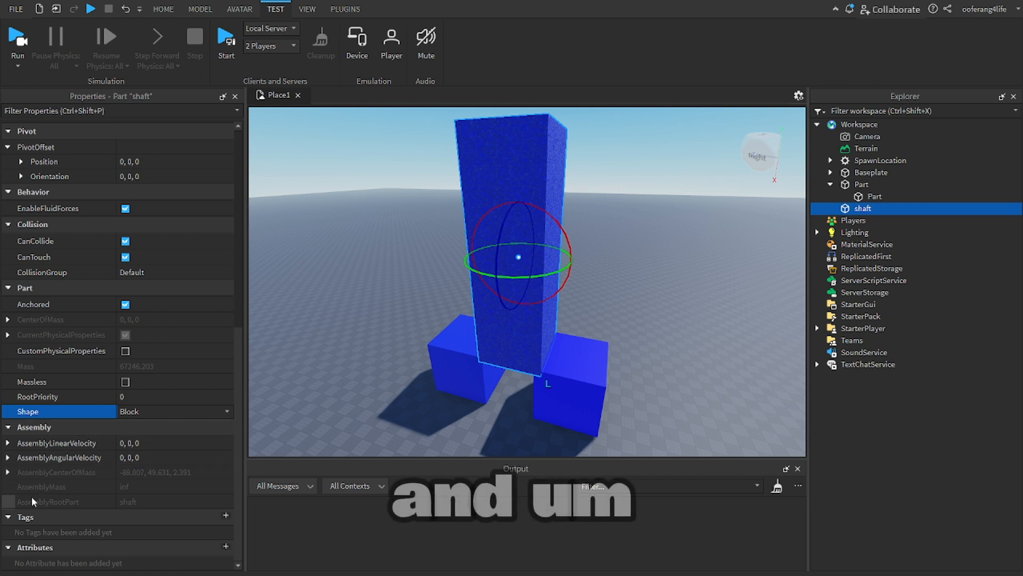
{"action": "scroll", "coordinate": [98, 414], "scroll_direction": "up", "scroll_amount": 7}
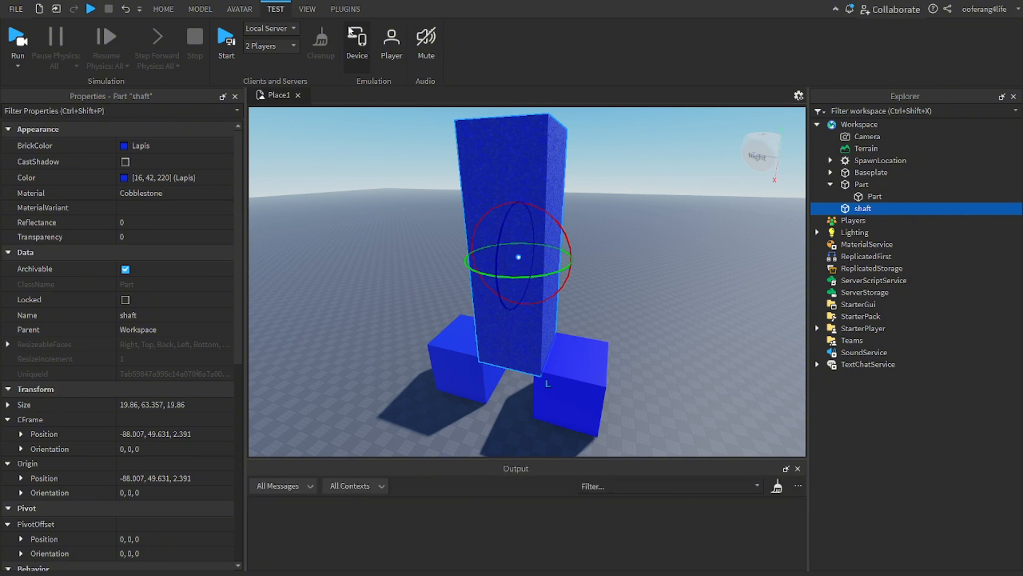
Move the nested Part out of its parent Part and back directly under Workspace
{"action": "left_click", "coordinate": [307, 9]}
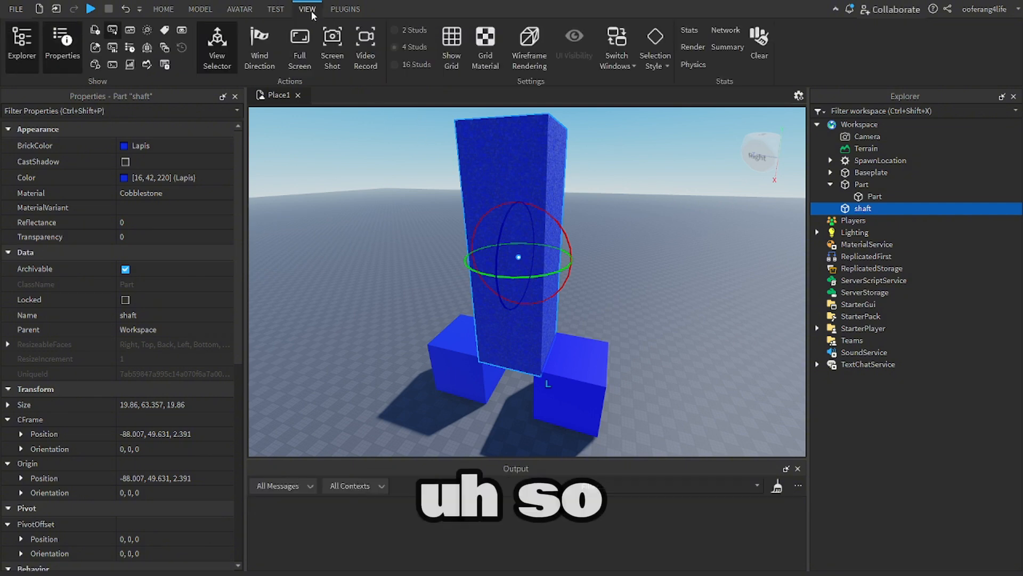
{"action": "left_click", "coordinate": [195, 9]}
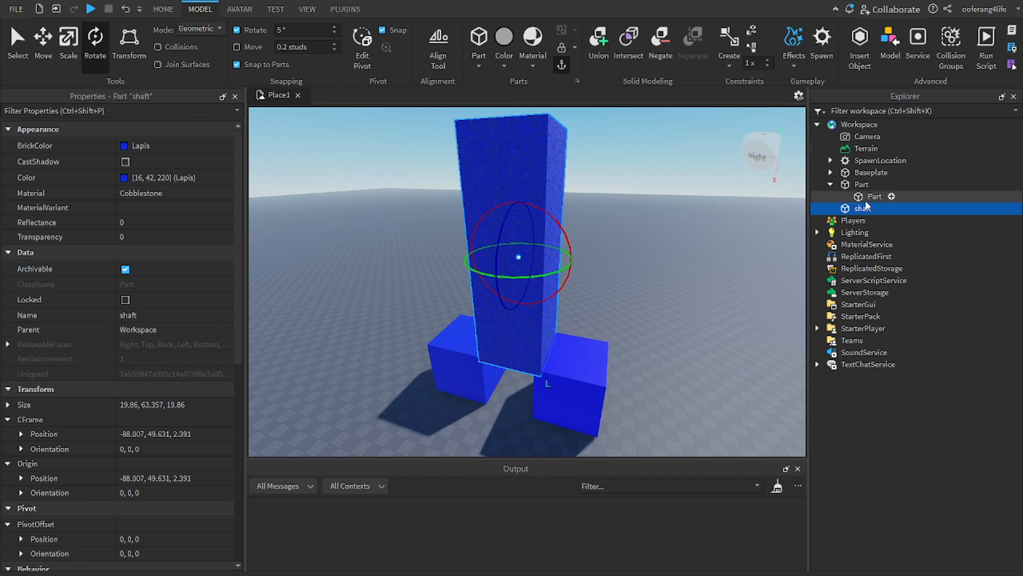
{"action": "left_click_drag", "start_coordinate": [874, 196], "coordinate": [859, 126]}
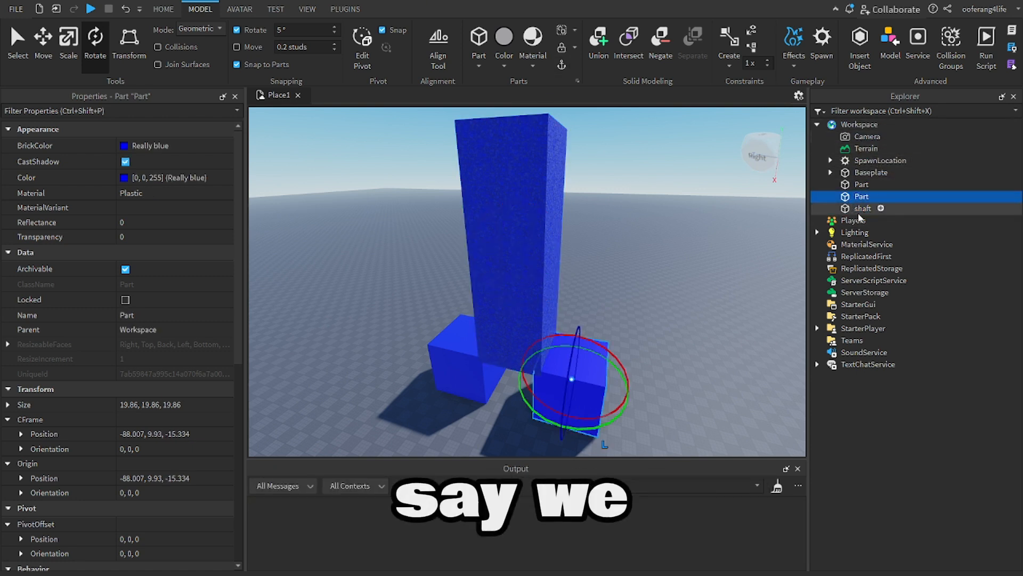
Select the Parts and shaft individually, and add them one by one to a combined selection of all three
{"action": "left_click", "coordinate": [860, 211]}
{"action": "left_click", "coordinate": [863, 198]}
{"action": "left_click", "coordinate": [866, 185]}
{"action": "left_click", "coordinate": [858, 199]}
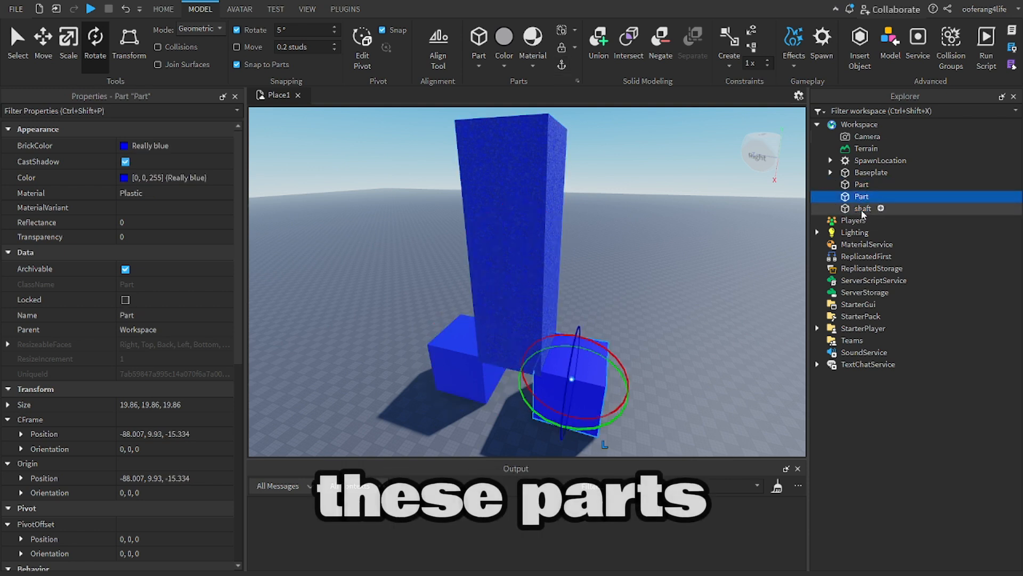
{"action": "left_click", "coordinate": [861, 208]}
{"action": "left_click", "coordinate": [859, 185]}
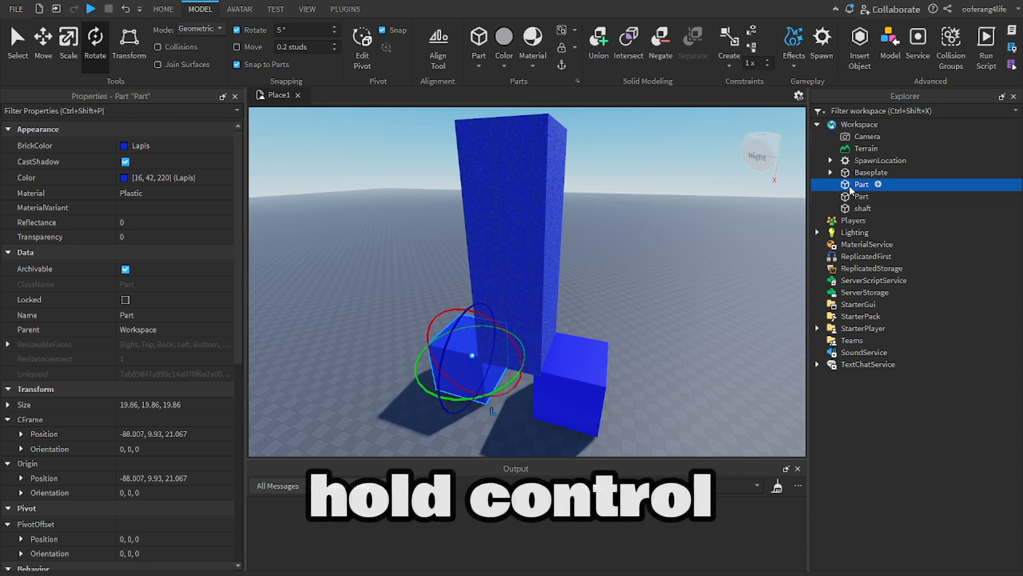
{"action": "left_click", "coordinate": [852, 197], "text": "ctrl"}
{"action": "left_click", "coordinate": [859, 209], "text": "ctrl"}
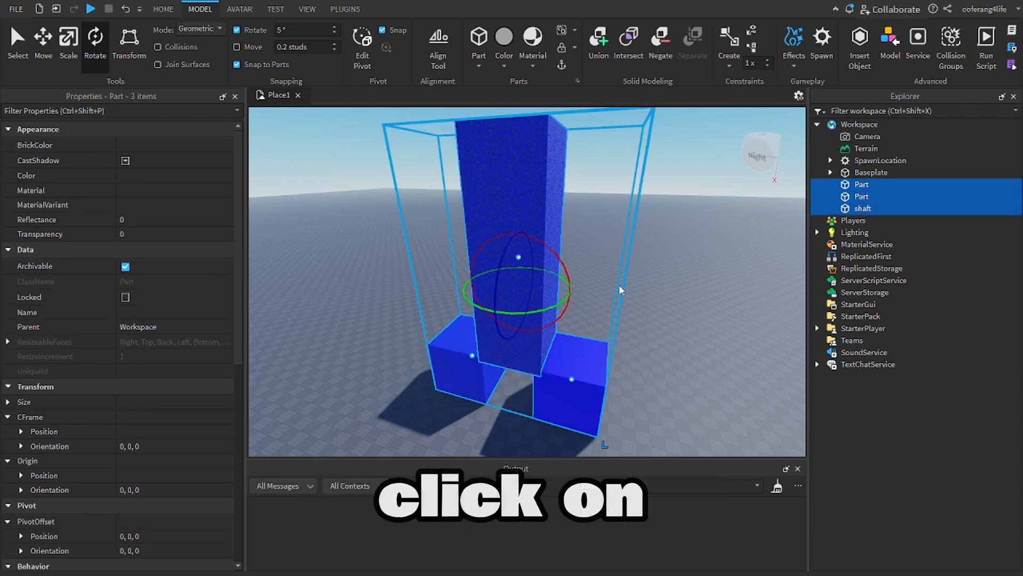
Select both Parts and shaft together again and group them as a model
{"action": "left_click", "coordinate": [920, 171]}
{"action": "left_click", "coordinate": [906, 184]}
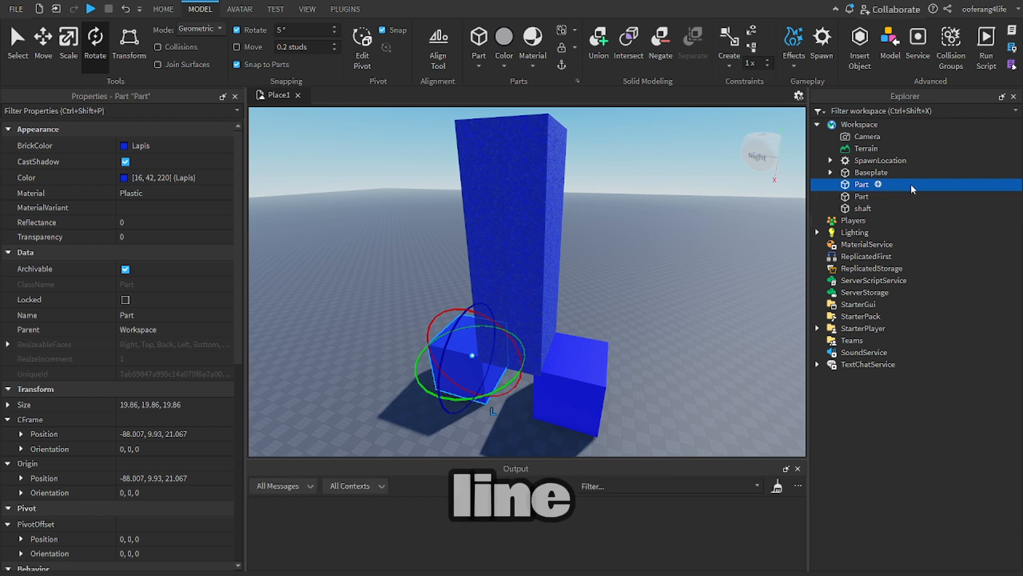
{"action": "left_click_drag", "start_coordinate": [909, 184], "coordinate": [879, 208]}
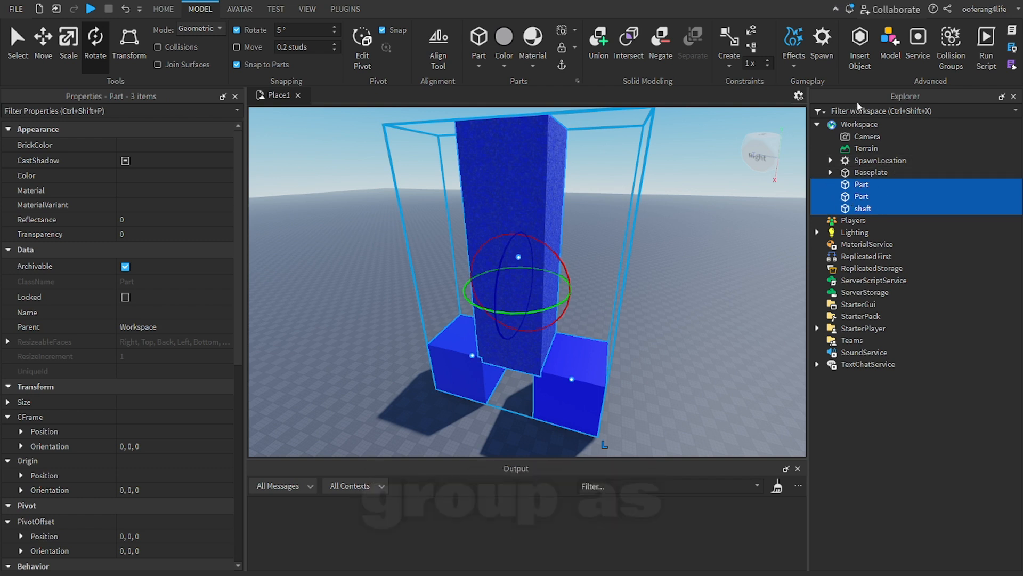
{"action": "key", "text": "ctrl+g"}
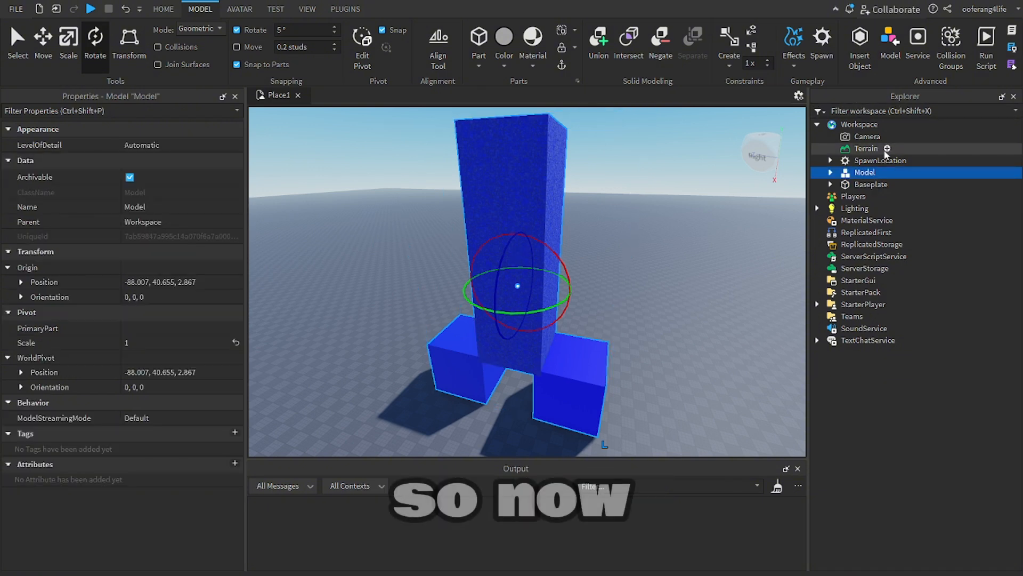
Expand the new model and inspect the two Parts and shaft inside it one by one
{"action": "left_click", "coordinate": [831, 172]}
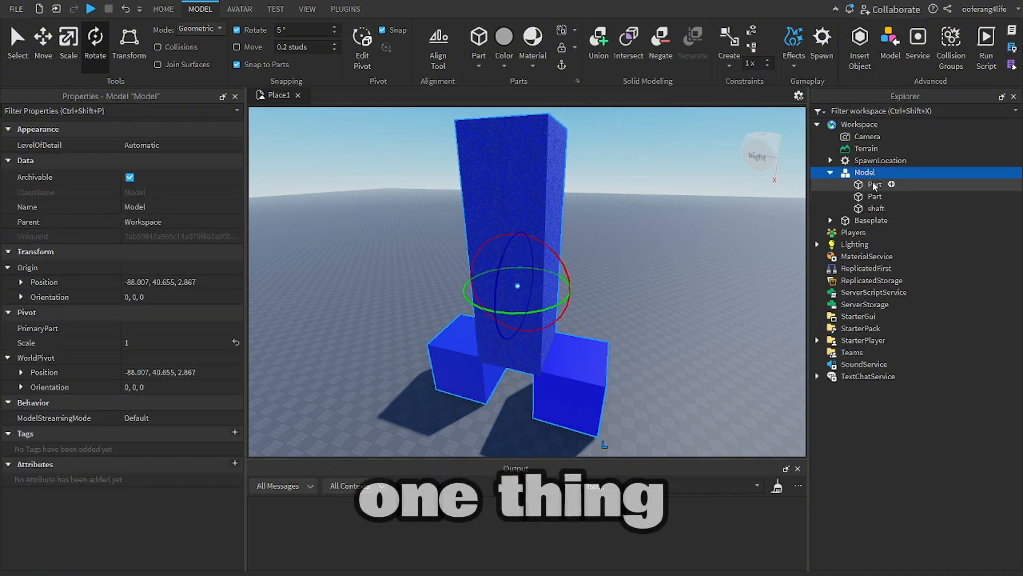
{"action": "left_click", "coordinate": [871, 196]}
{"action": "left_click", "coordinate": [874, 208]}
{"action": "left_click", "coordinate": [873, 196]}
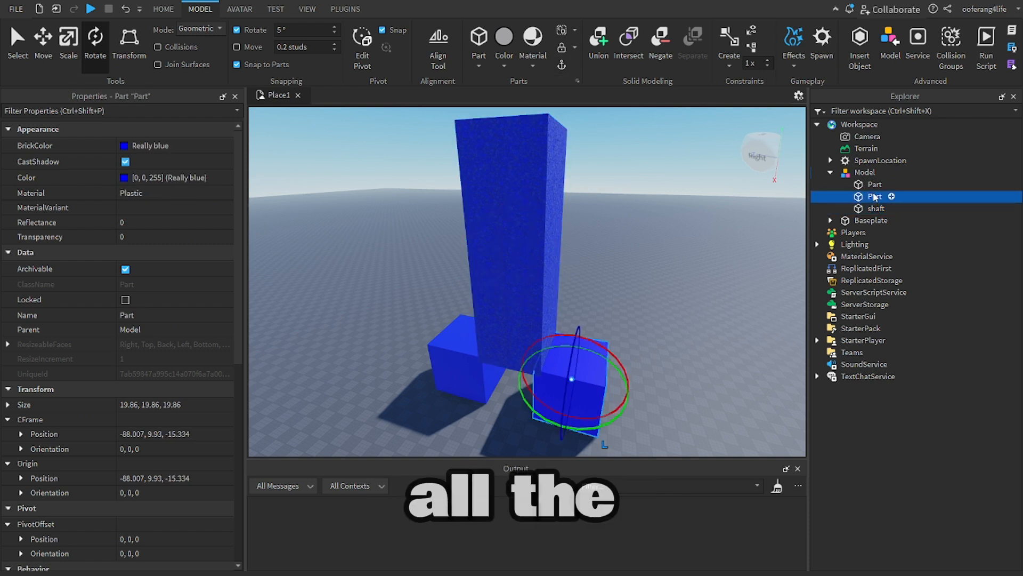
{"action": "left_click", "coordinate": [872, 184]}
Rename the grouped model containing the two Parts and shaft as willy
{"action": "left_click", "coordinate": [865, 173]}
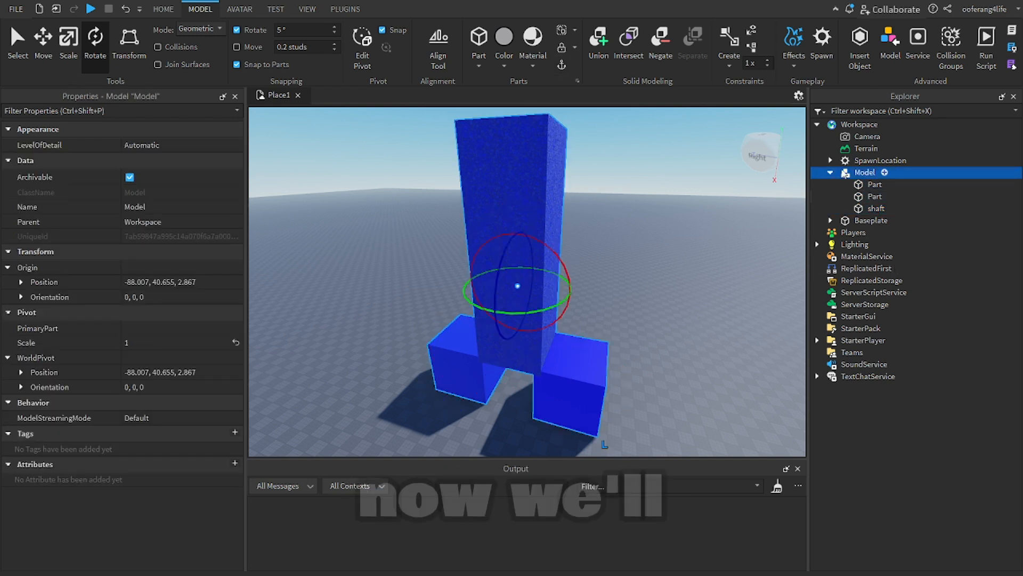
{"action": "left_click", "coordinate": [830, 172]}
{"action": "left_click", "coordinate": [136, 207]}
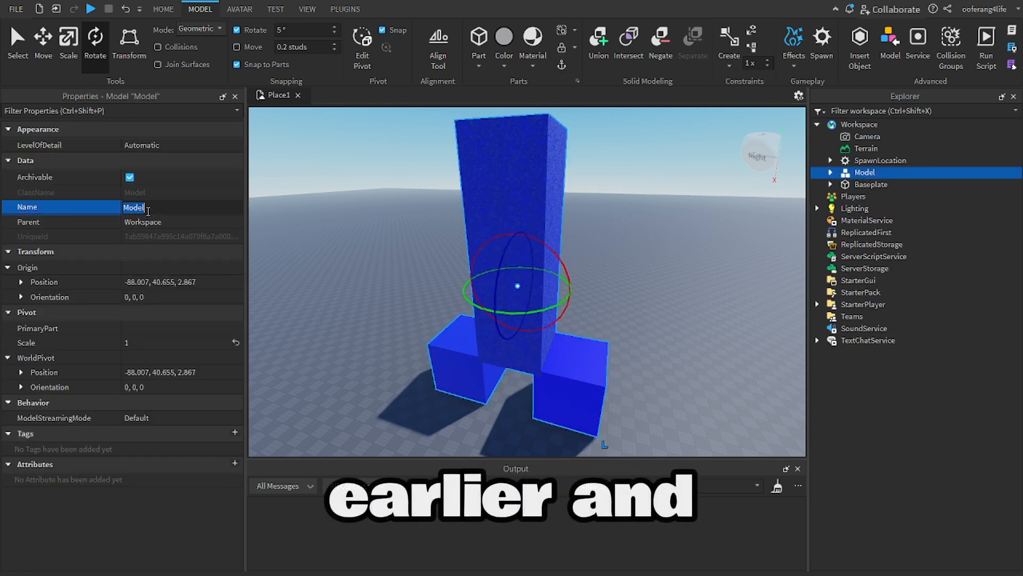
{"action": "type", "text": "willy"}
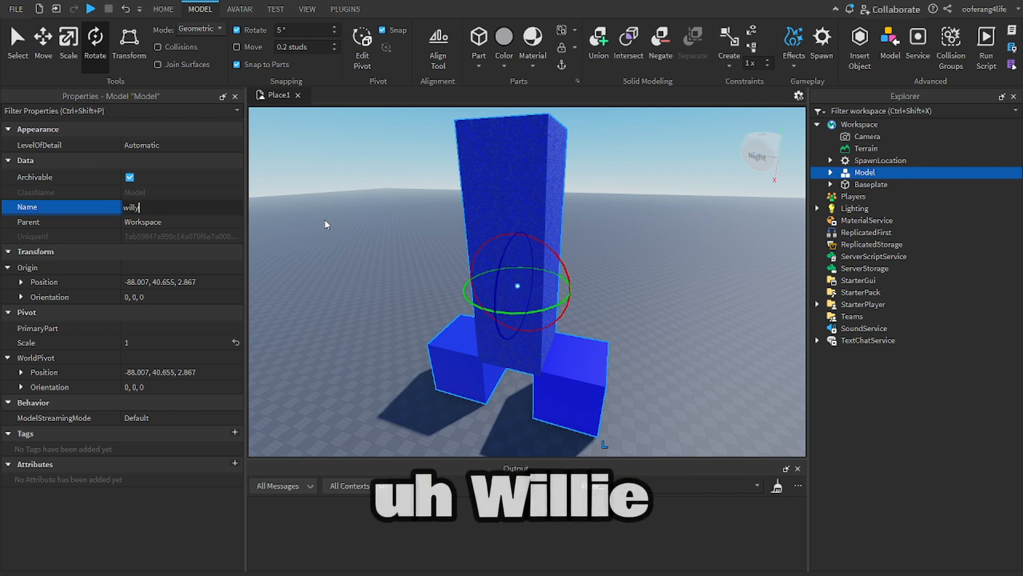
{"action": "key", "text": "Return"}
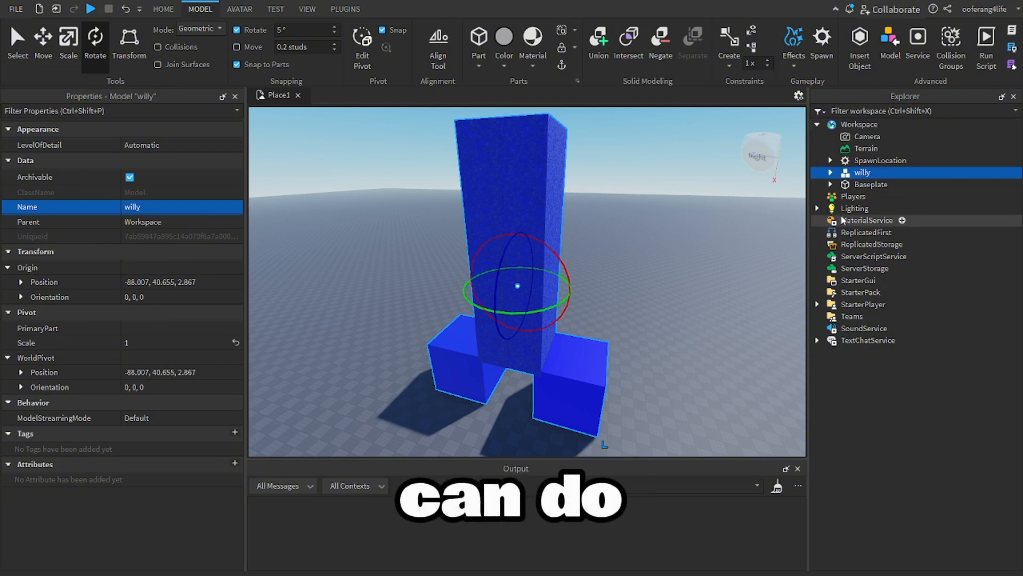
Expand the willy model and inspect the shaft and both Parts inside it one by one
{"action": "left_click", "coordinate": [830, 172]}
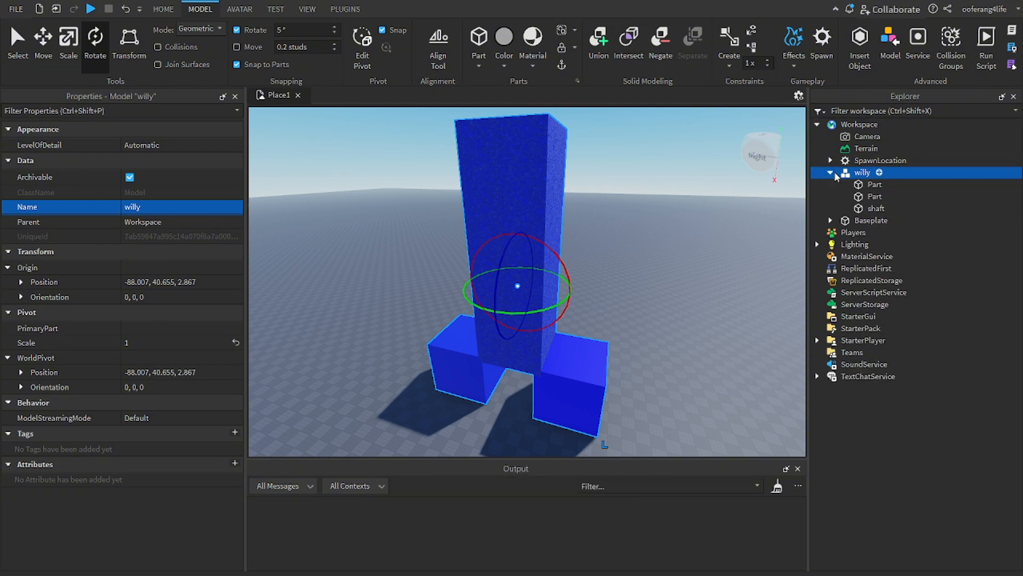
{"action": "left_click", "coordinate": [877, 209]}
{"action": "left_click", "coordinate": [870, 188]}
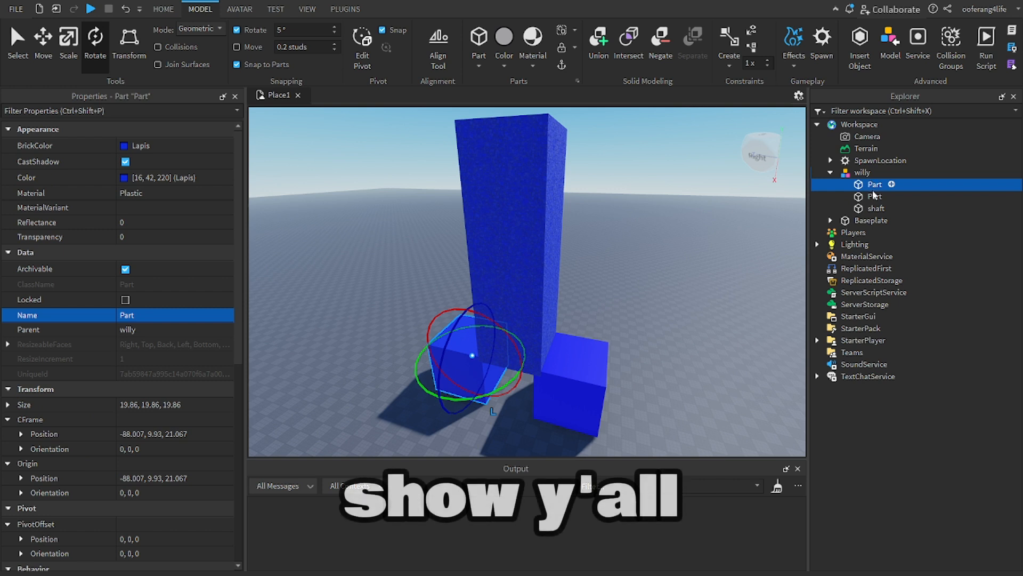
{"action": "left_click", "coordinate": [874, 196]}
{"action": "left_click", "coordinate": [880, 208]}
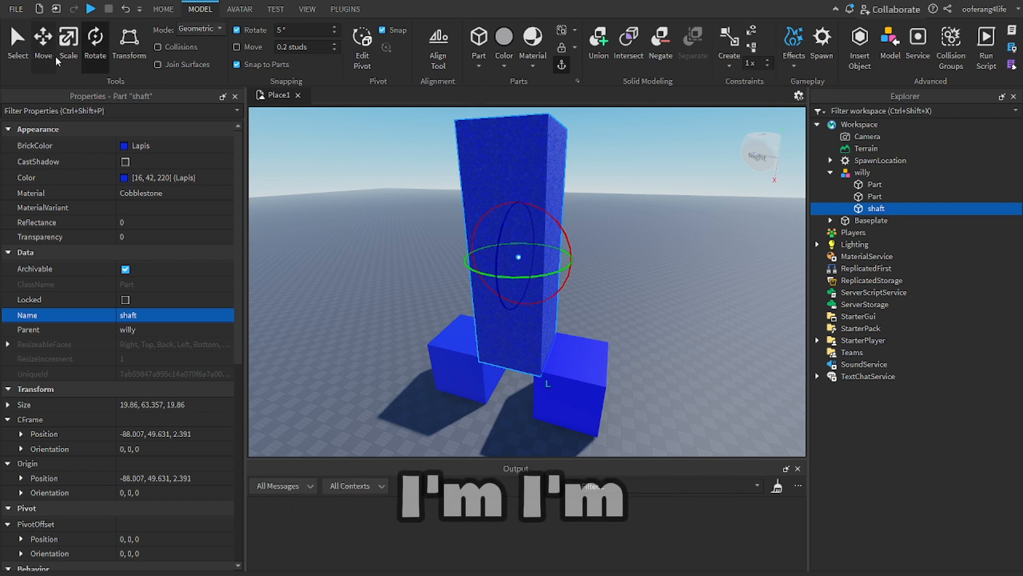
Switch to the Select tool, clear the selection, and collapse the willy model and Workspace in the hierarchy
{"action": "left_click", "coordinate": [22, 47]}
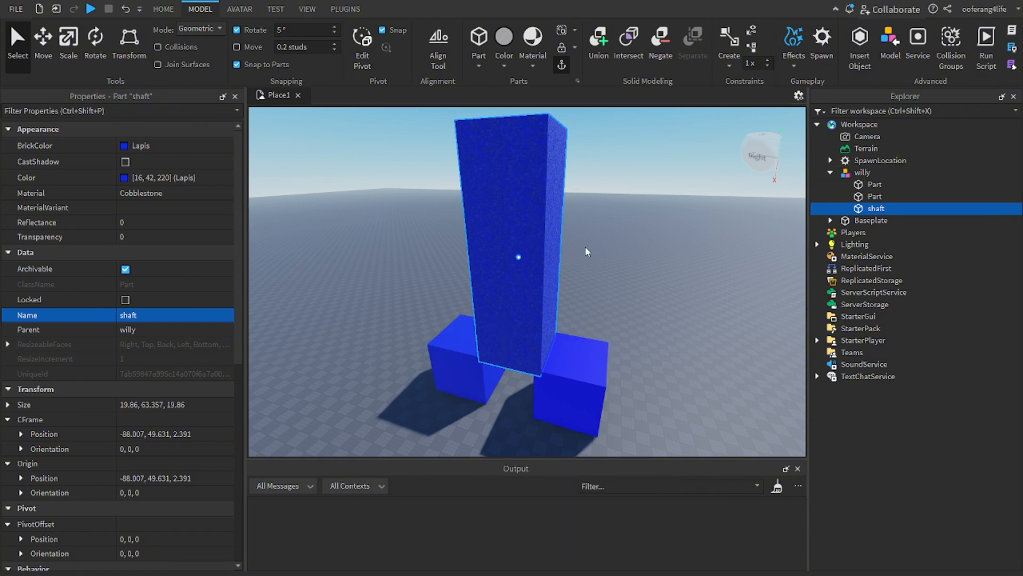
{"action": "left_click", "coordinate": [705, 276]}
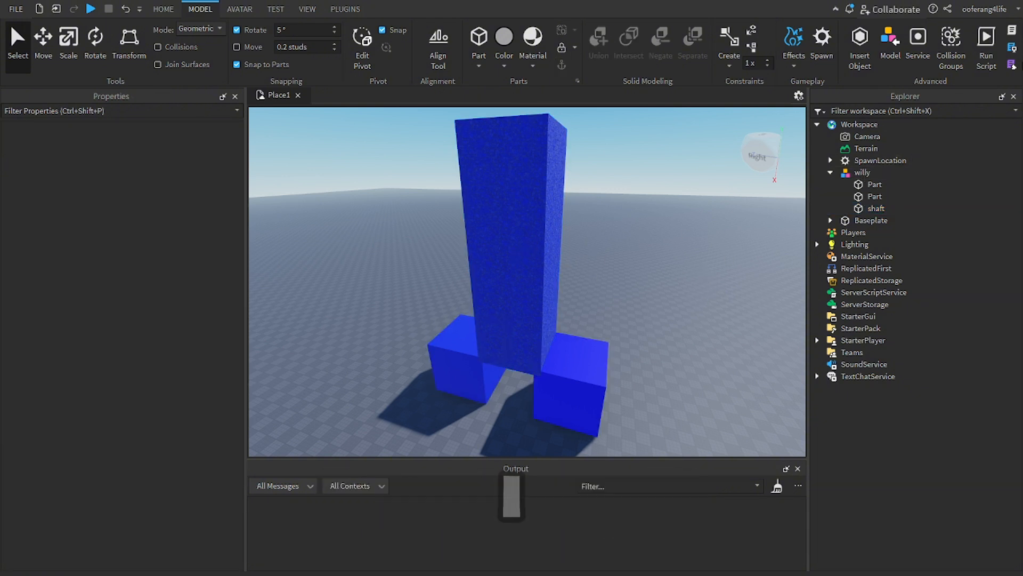
{"action": "left_click", "coordinate": [831, 172]}
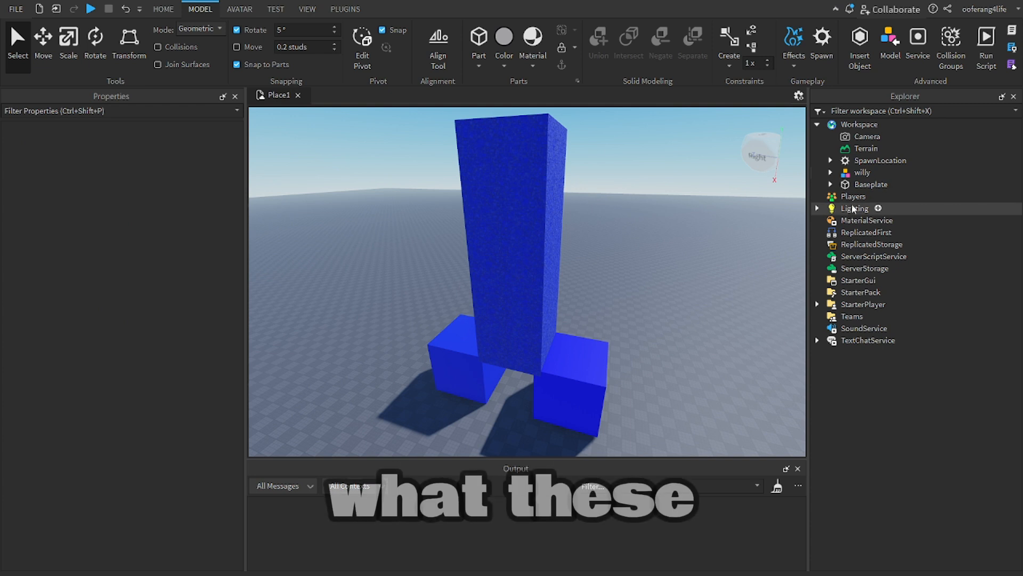
{"action": "left_click", "coordinate": [816, 125]}
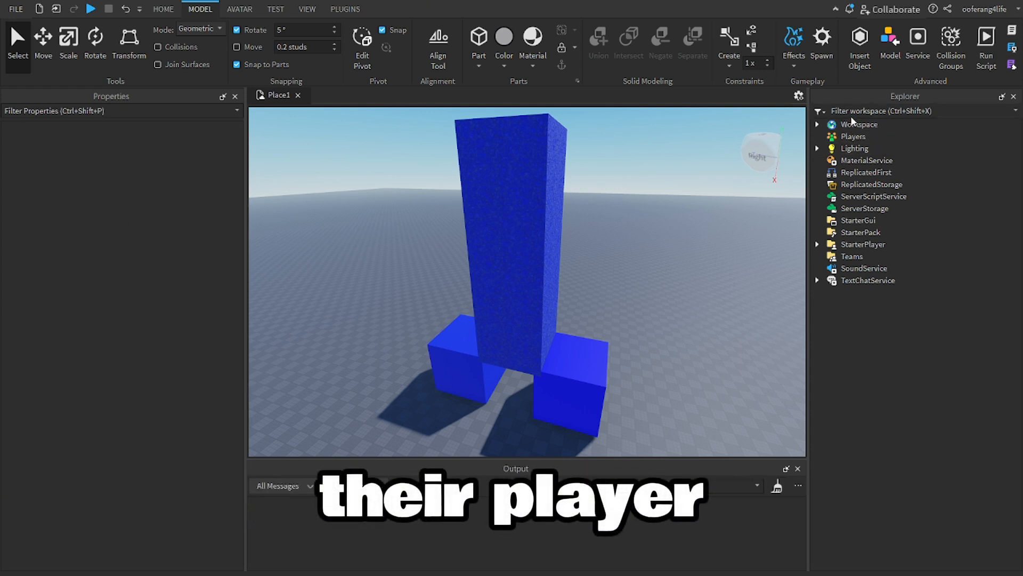
{"action": "left_click", "coordinate": [817, 124]}
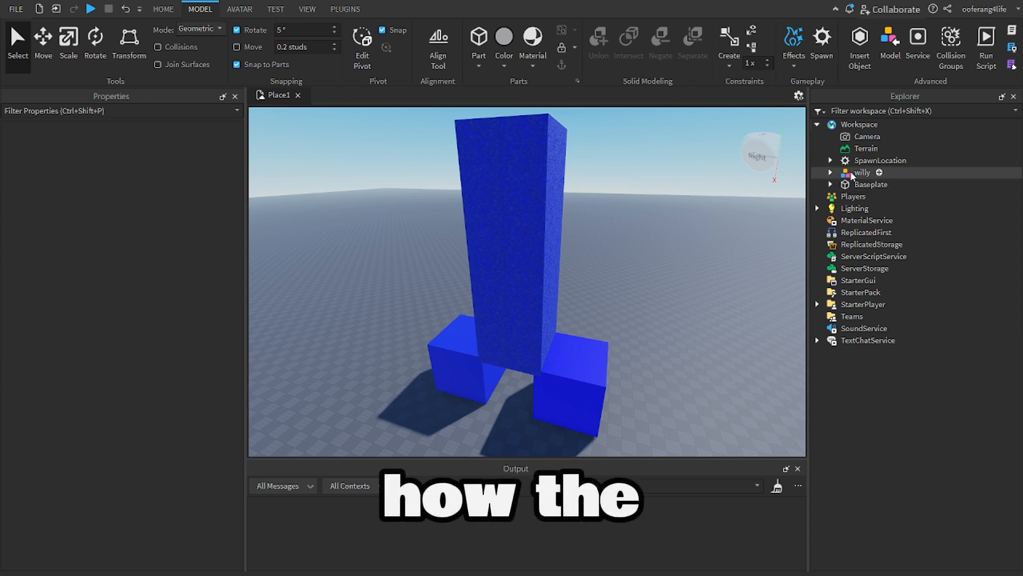
{"action": "left_click", "coordinate": [817, 124]}
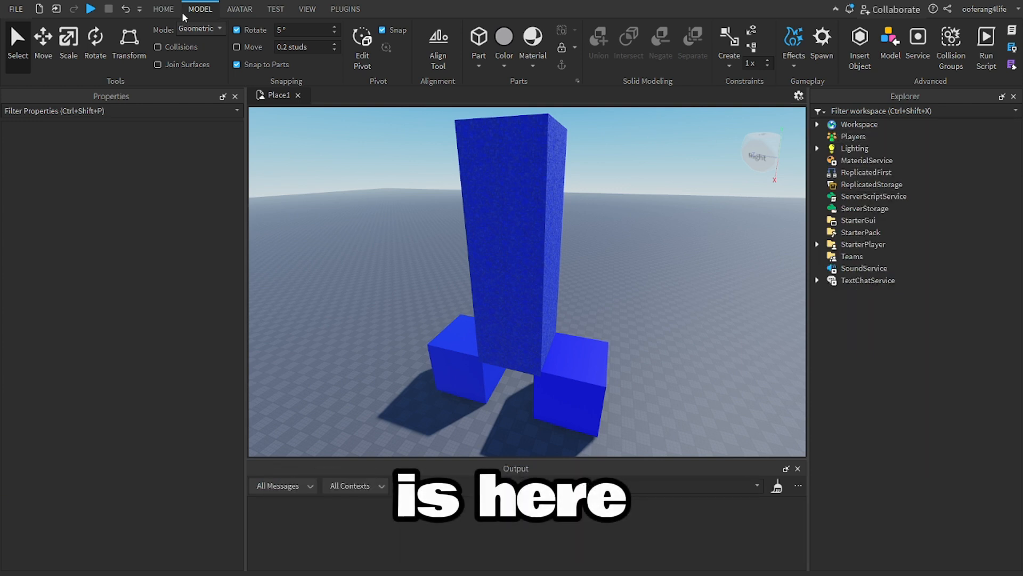
Playtest the place, expand Players to examine the joined player's entry, and stop the test
{"action": "left_click", "coordinate": [163, 9]}
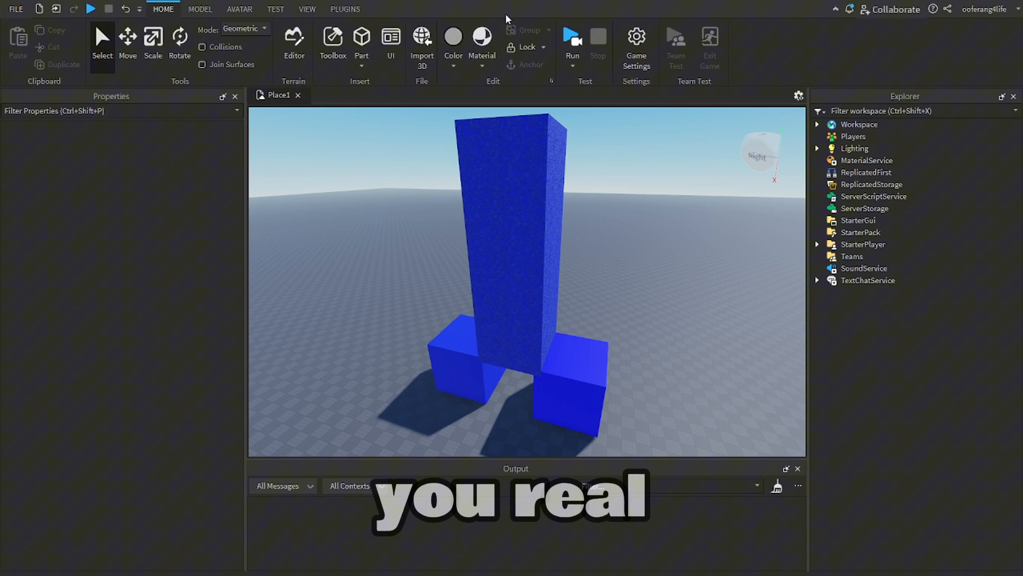
{"action": "left_click", "coordinate": [588, 81]}
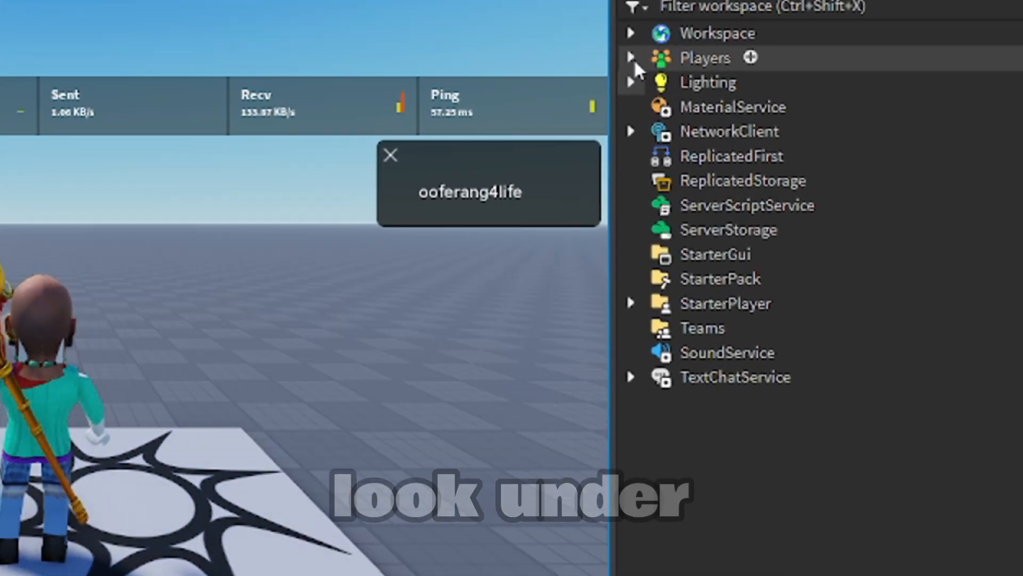
{"action": "left_click", "coordinate": [632, 58]}
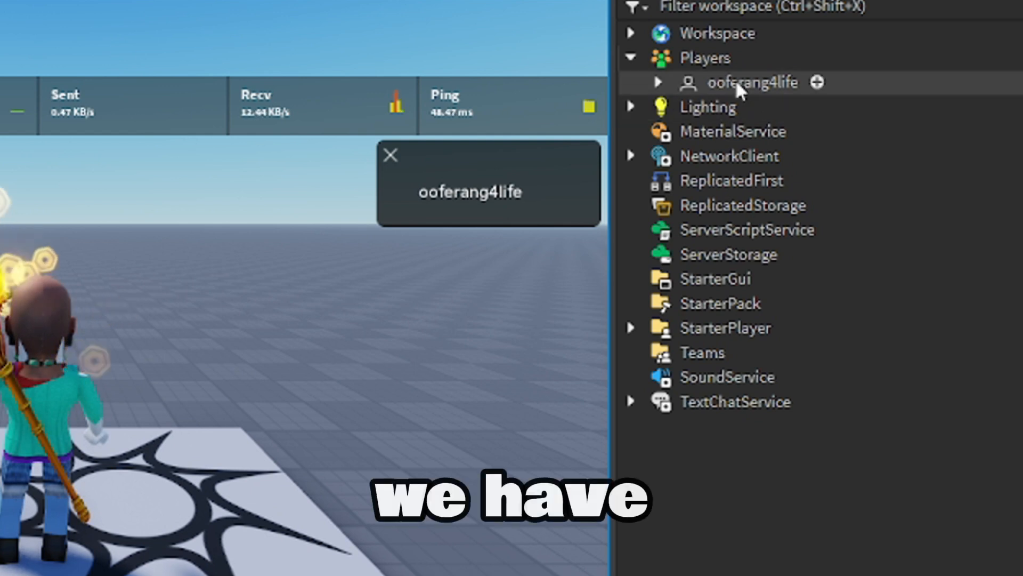
{"action": "left_click", "coordinate": [391, 155]}
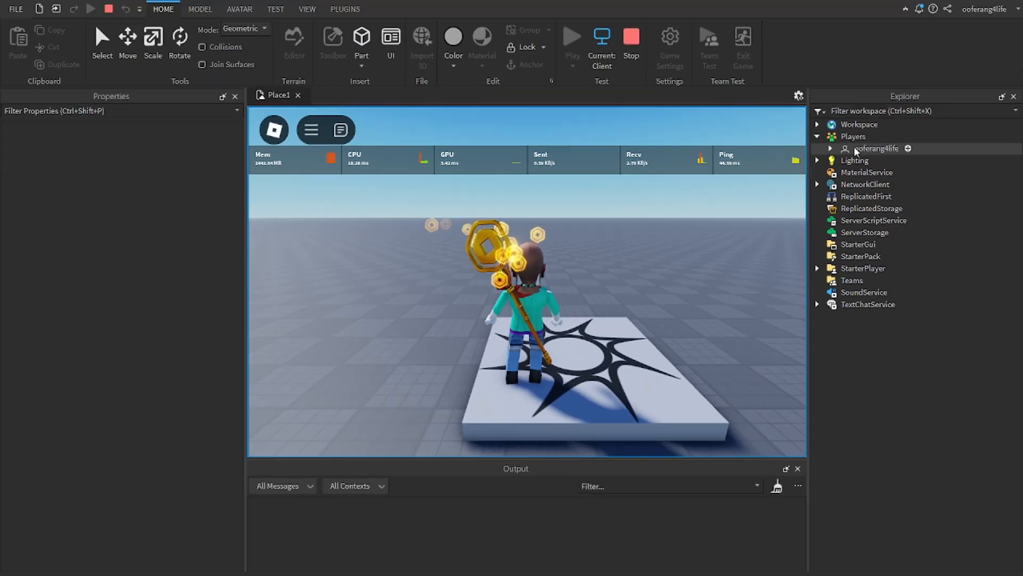
{"action": "left_click", "coordinate": [637, 41]}
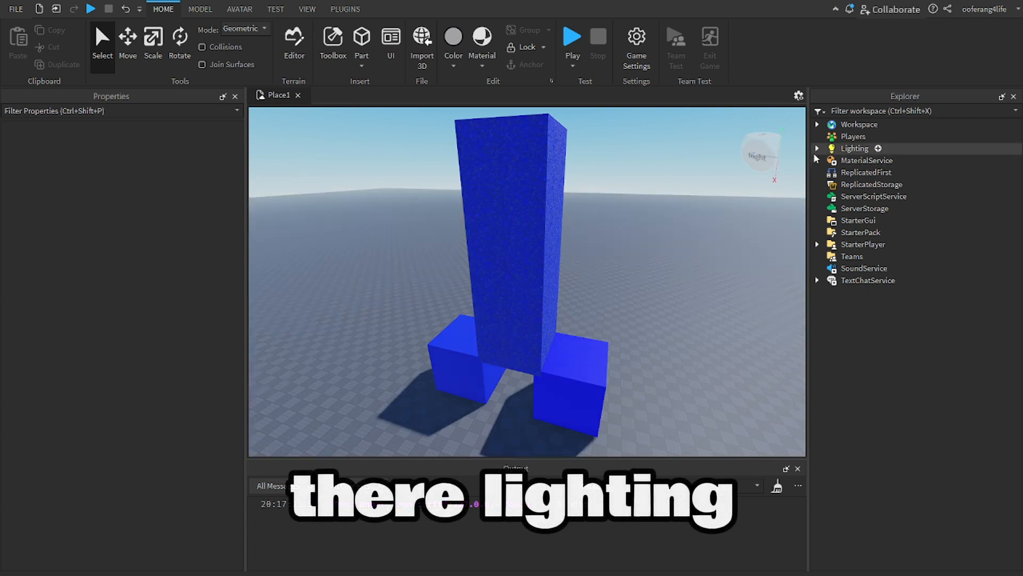
Expand Lighting, try moving Atmosphere into Bloom, and undo the move
{"action": "left_click", "coordinate": [817, 148]}
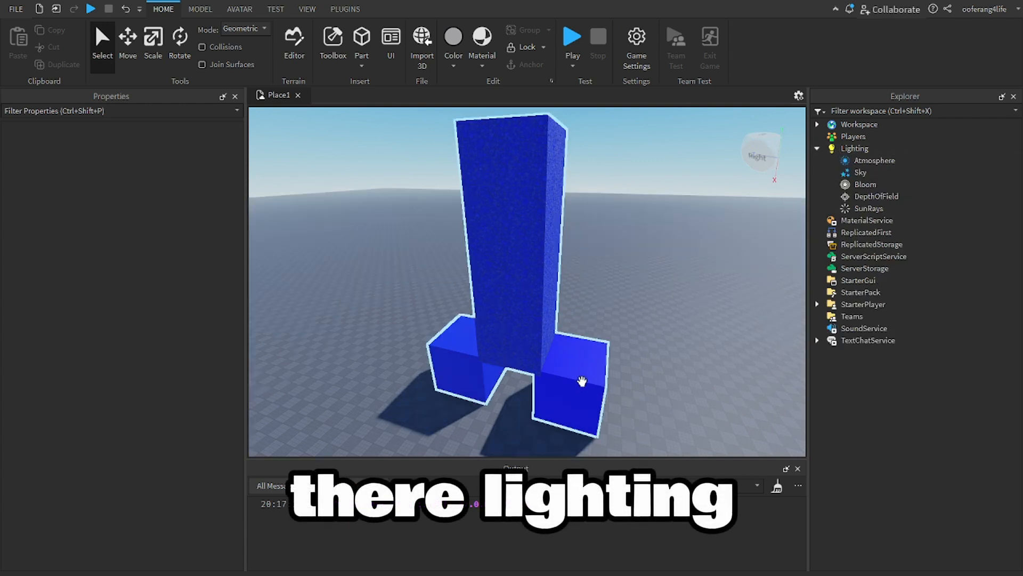
{"action": "mouse_move", "coordinate": [582, 381]}
{"action": "right_mouse_down"}
{"action": "mouse_move", "coordinate": [562, 404]}
{"action": "mouse_move", "coordinate": [588, 395]}
{"action": "right_mouse_up"}
{"action": "scroll", "coordinate": [588, 395], "scroll_direction": "down", "scroll_amount": 2}
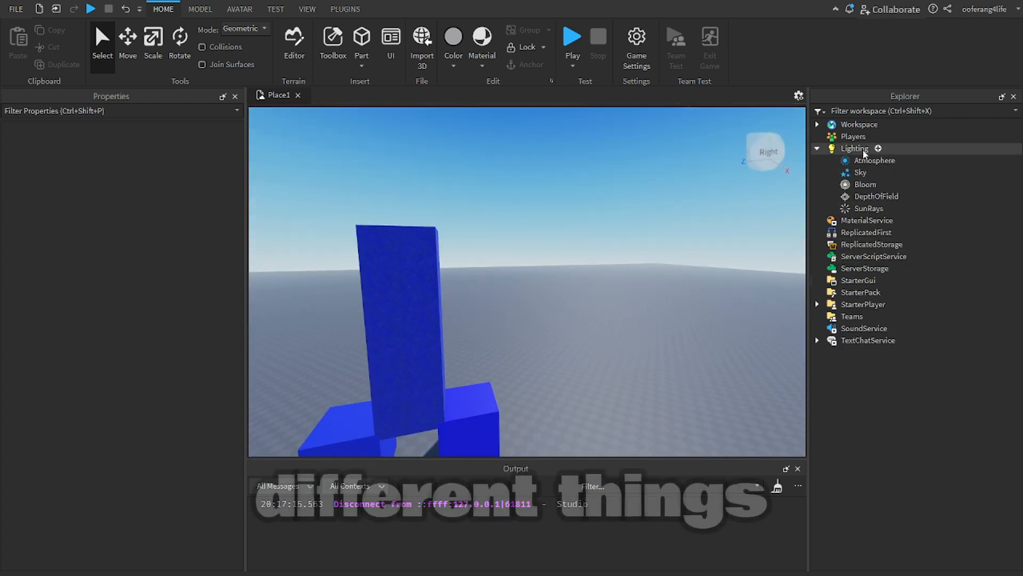
{"action": "left_click_drag", "start_coordinate": [868, 160], "coordinate": [865, 184]}
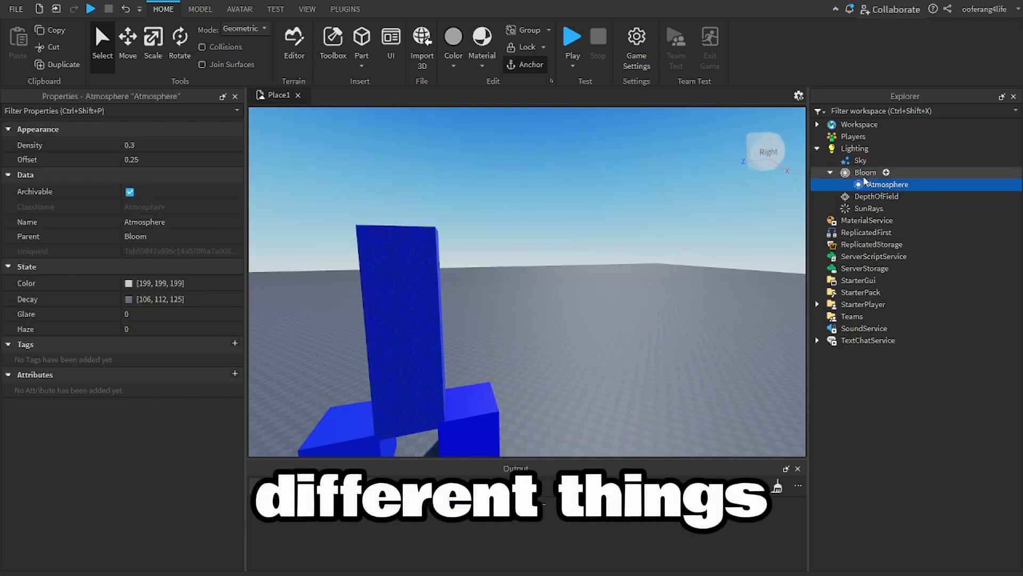
{"action": "left_click", "coordinate": [125, 9]}
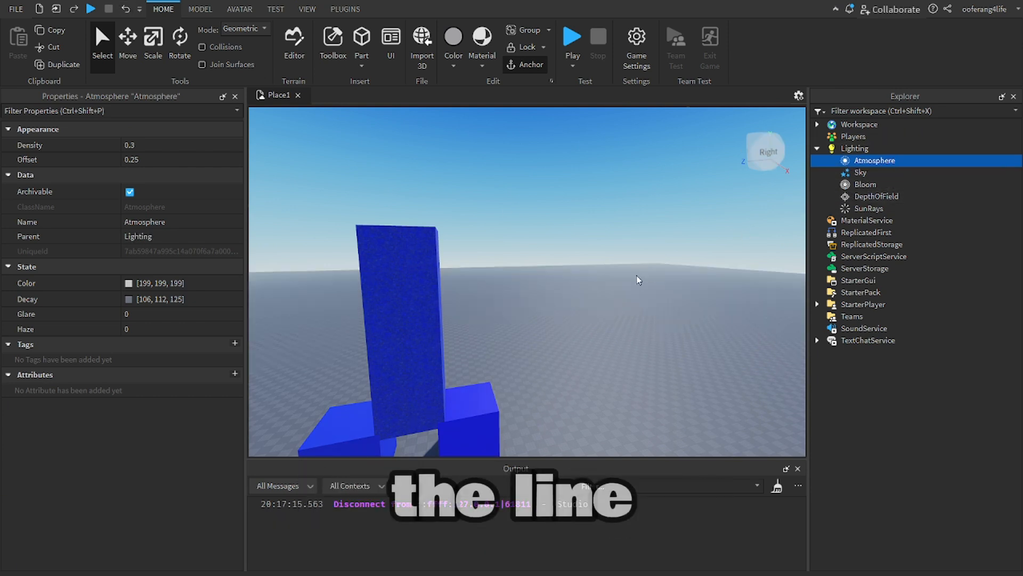
Inspect the Bloom, DepthOfField and SunRays effects under Lighting one by one, and collapse Lighting
{"action": "right_click_drag", "start_coordinate": [637, 276], "coordinate": [638, 280]}
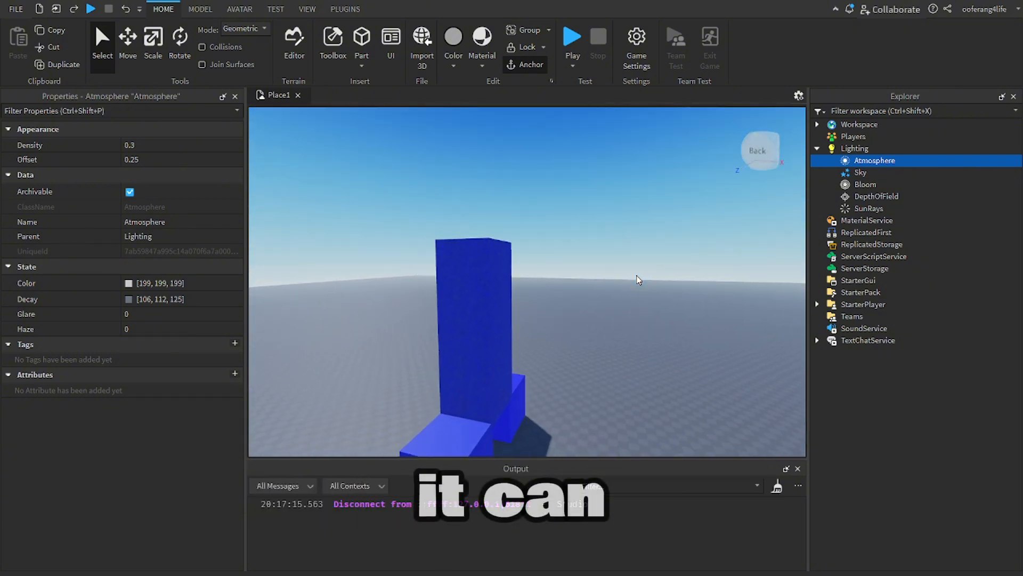
{"action": "left_click", "coordinate": [863, 184]}
{"action": "left_click", "coordinate": [884, 197]}
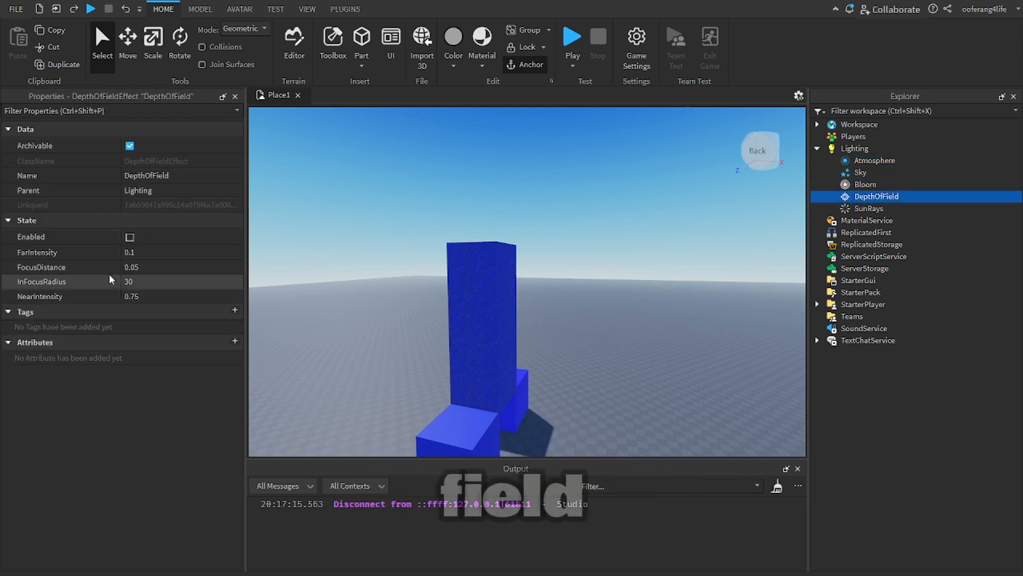
{"action": "left_click", "coordinate": [868, 208]}
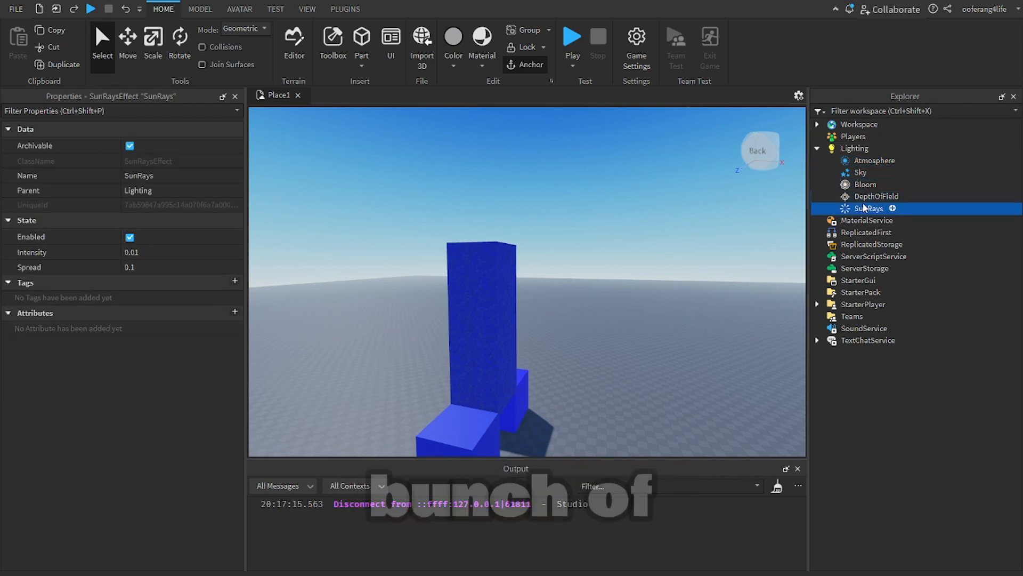
{"action": "left_click", "coordinate": [817, 148]}
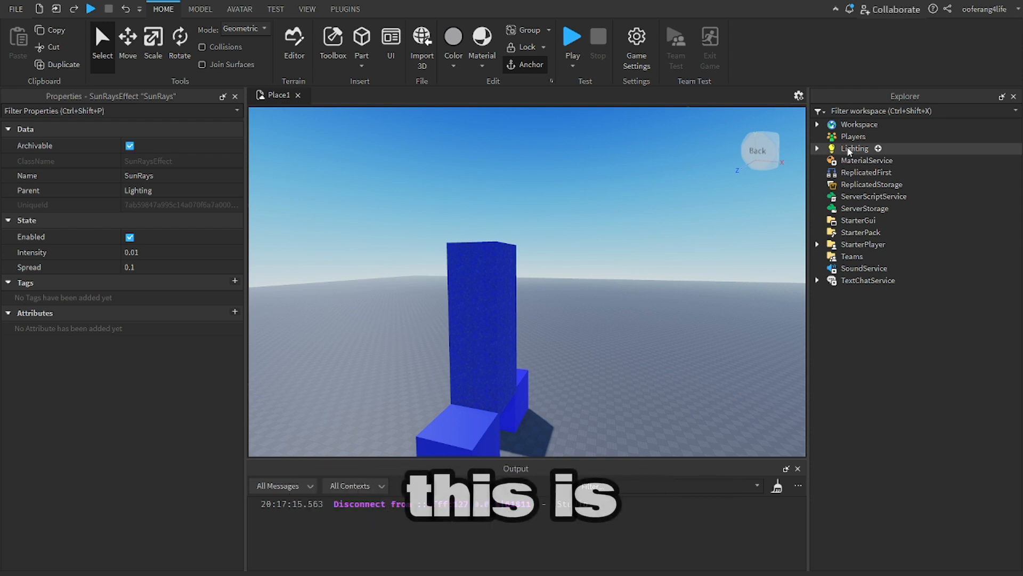
Look through the material overrides of MaterialService, opening the WoodPlanks override for editing without changing it
{"action": "left_click", "coordinate": [867, 160]}
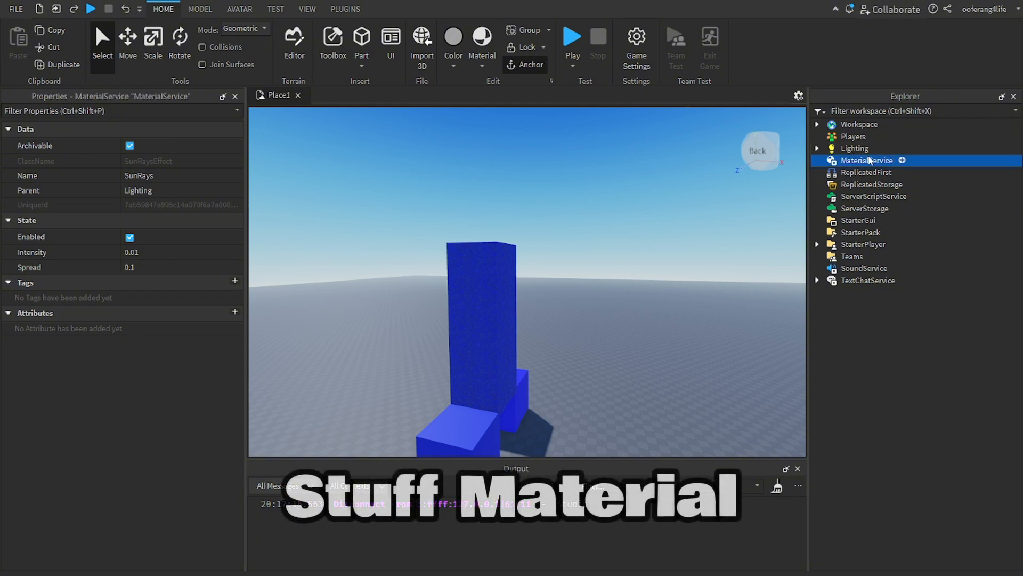
{"action": "scroll", "coordinate": [153, 307], "scroll_direction": "down", "scroll_amount": 8}
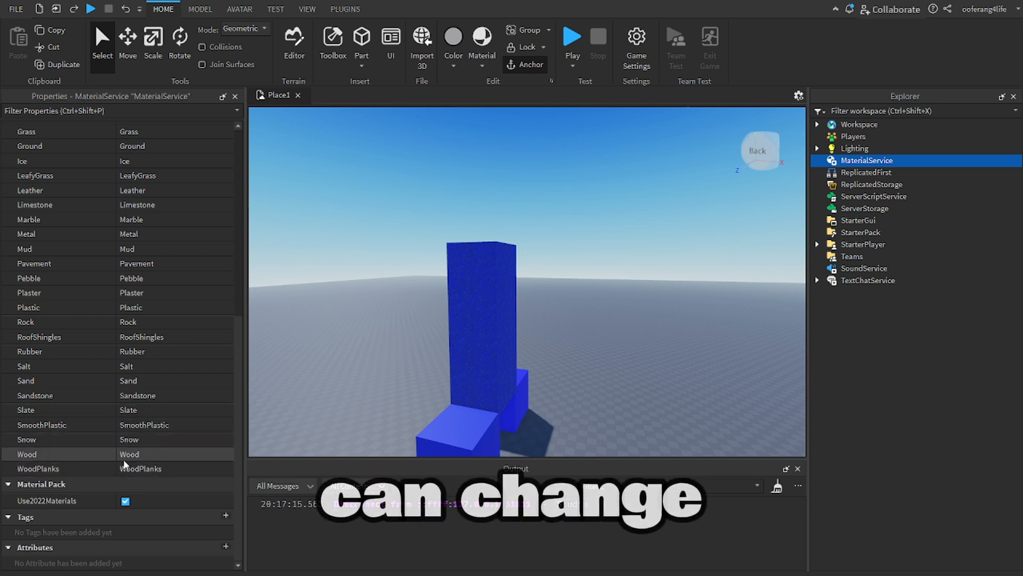
{"action": "left_click", "coordinate": [178, 469]}
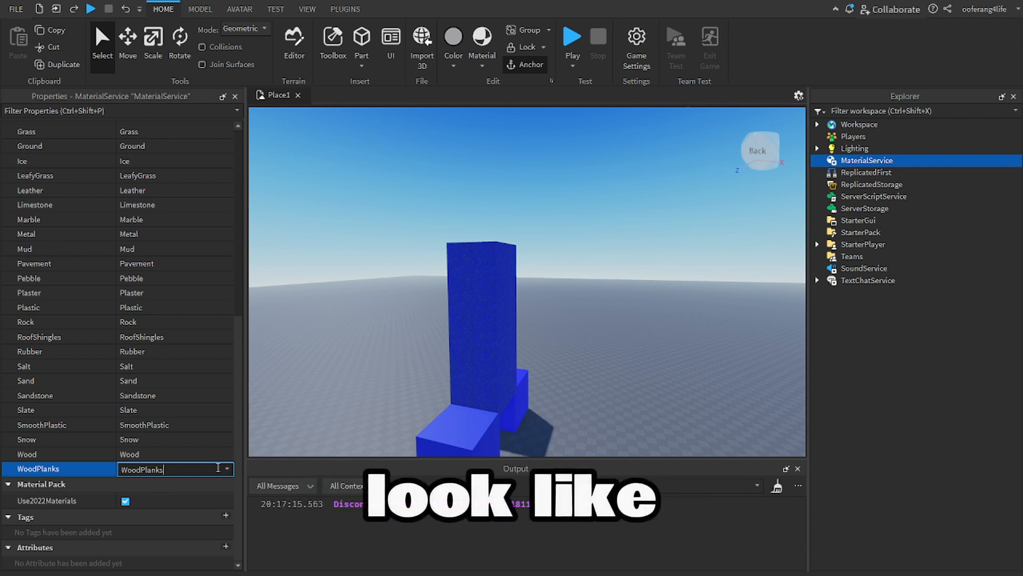
{"action": "scroll", "coordinate": [169, 341], "scroll_direction": "up", "scroll_amount": 8}
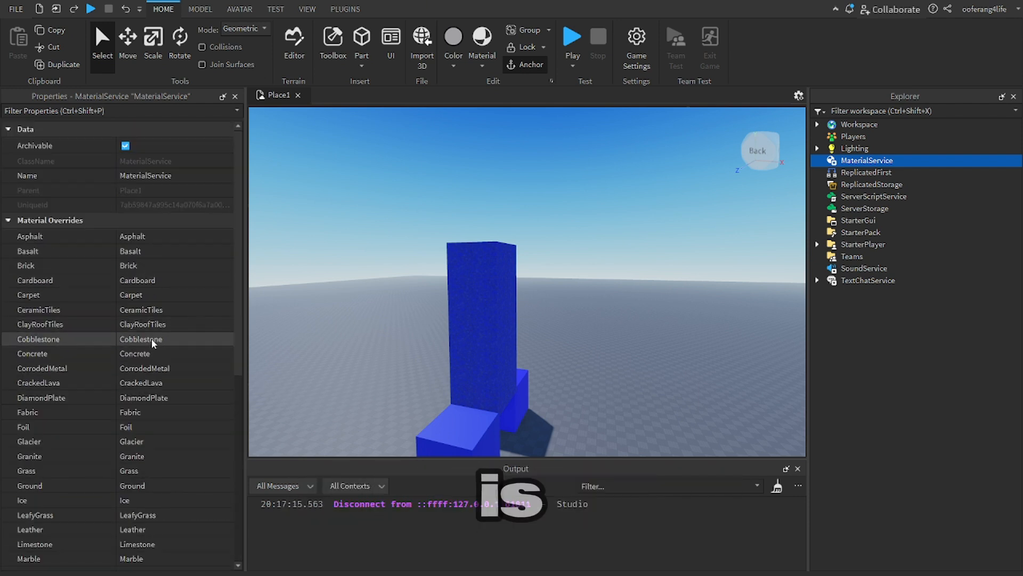
Inspect the properties of ReplicatedFirst, ReplicatedStorage, ServerScriptService and ServerStorage in turn
{"action": "left_click", "coordinate": [878, 173]}
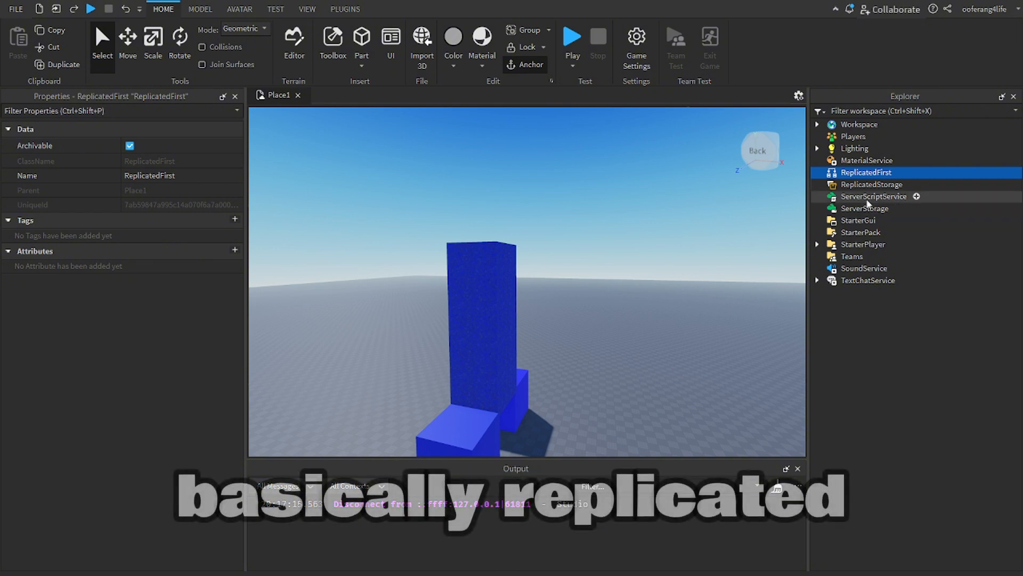
{"action": "left_click", "coordinate": [849, 185]}
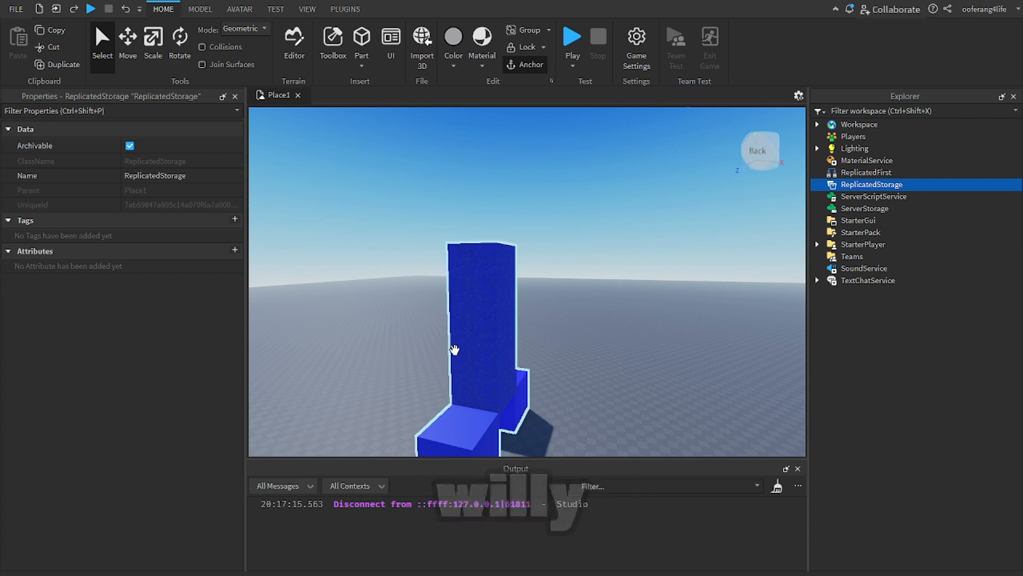
{"action": "right_click_drag", "start_coordinate": [679, 234], "coordinate": [679, 234]}
{"action": "key", "text": "d"}
{"action": "key", "text": "s"}
{"action": "right_click_drag", "start_coordinate": [604, 304], "coordinate": [604, 304]}
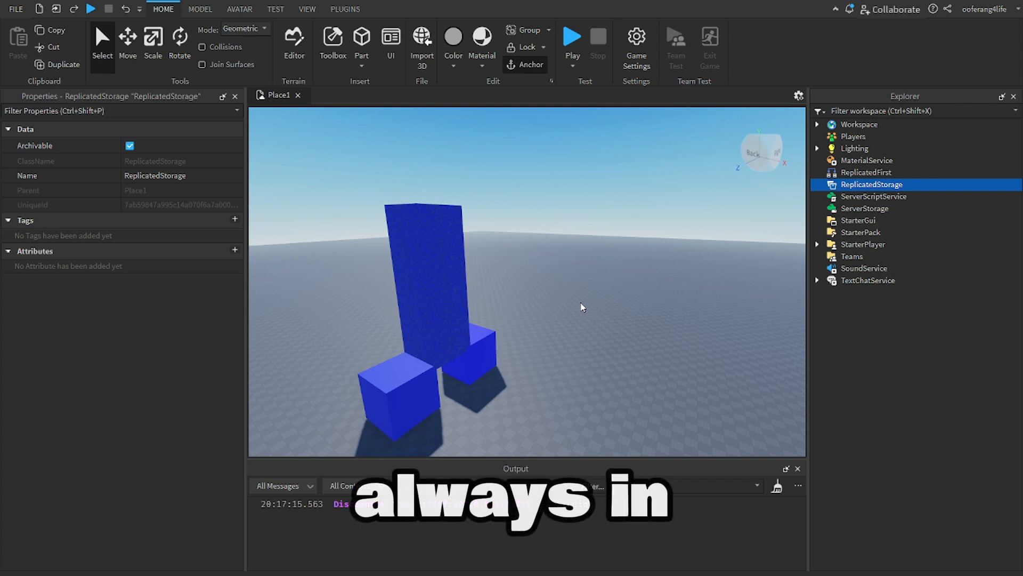
{"action": "left_click", "coordinate": [860, 198]}
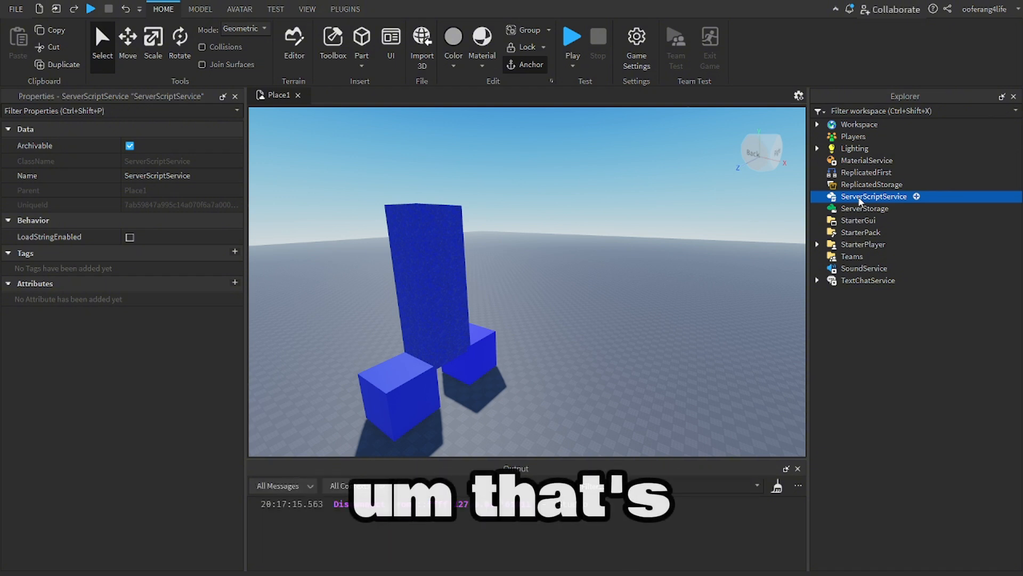
{"action": "left_click", "coordinate": [851, 208]}
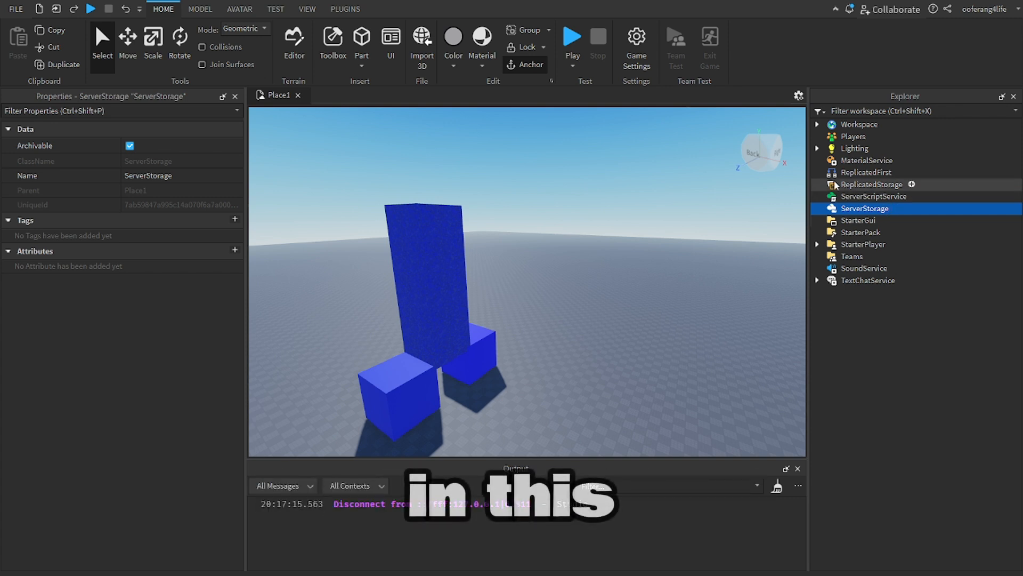
Insert a ScreenGui into StarterGui
{"action": "left_click", "coordinate": [856, 220]}
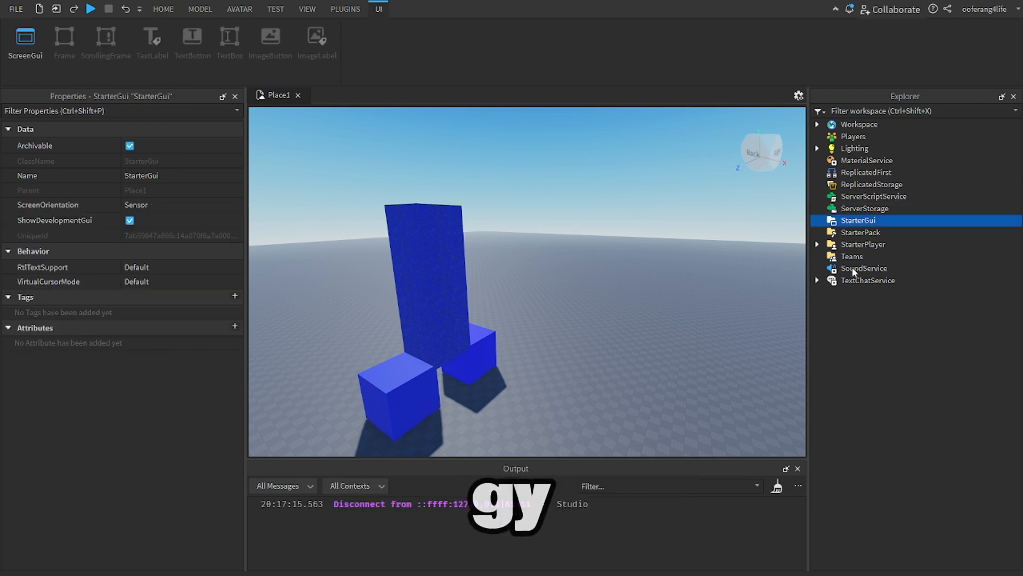
{"action": "key", "text": "ctrl+y"}
{"action": "left_click", "coordinate": [900, 232]}
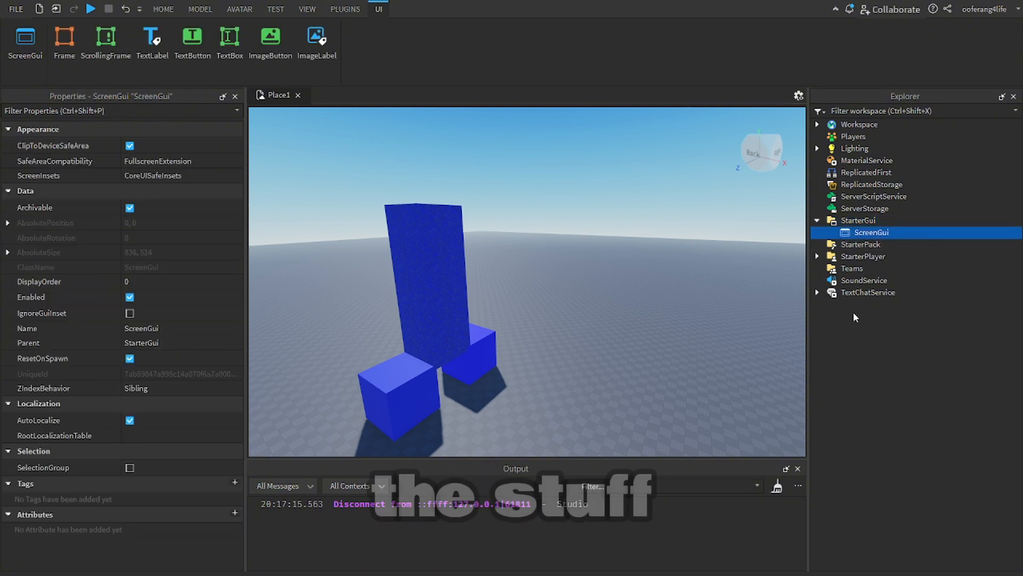
Add a Frame to the ScreenGui, move it to about (0.596, 0.347) on the screen, and collapse StarterGui
{"action": "left_click", "coordinate": [64, 38]}
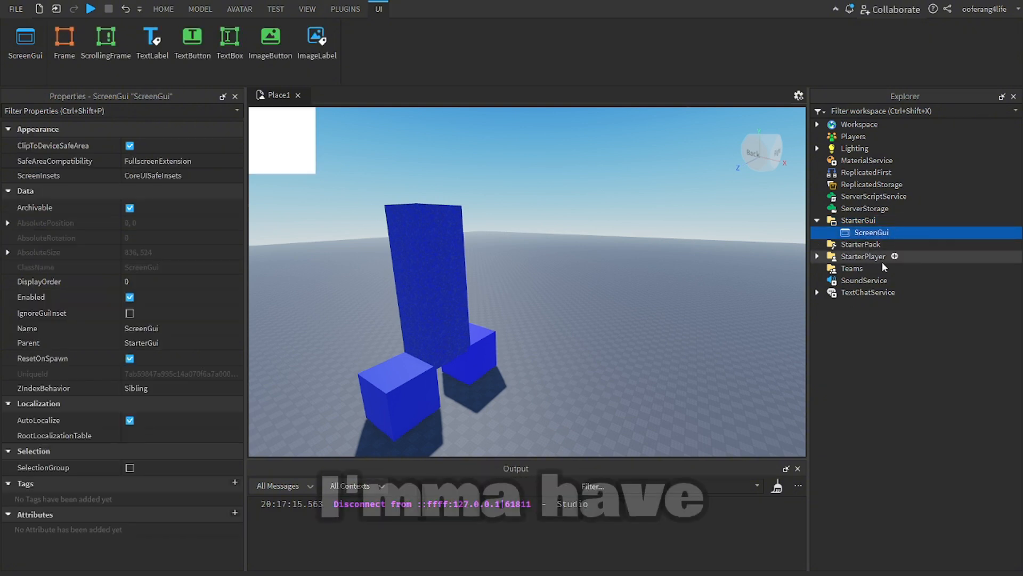
{"action": "left_click_drag", "start_coordinate": [286, 154], "coordinate": [616, 274]}
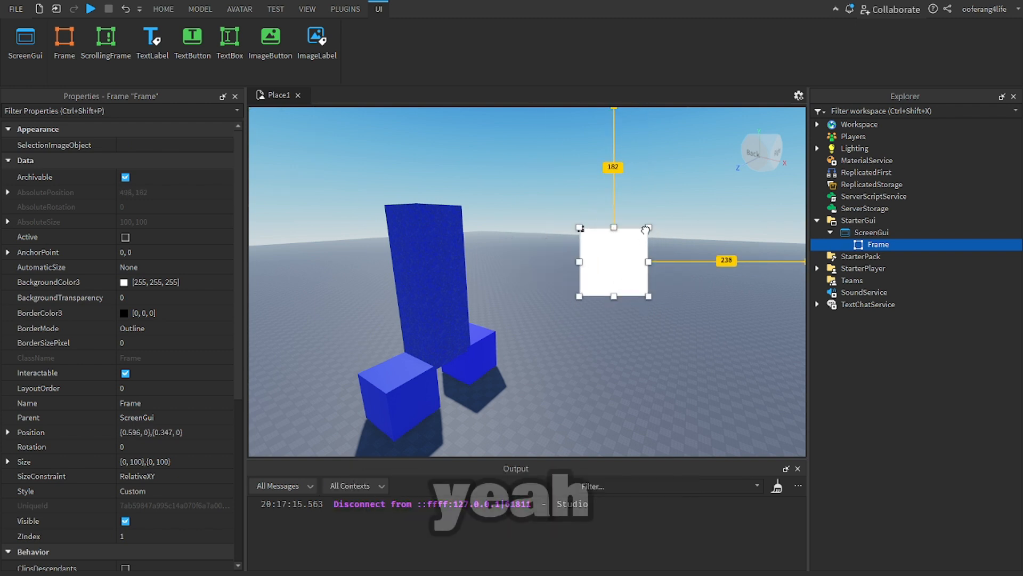
{"action": "left_click_drag", "start_coordinate": [645, 230], "coordinate": [628, 246]}
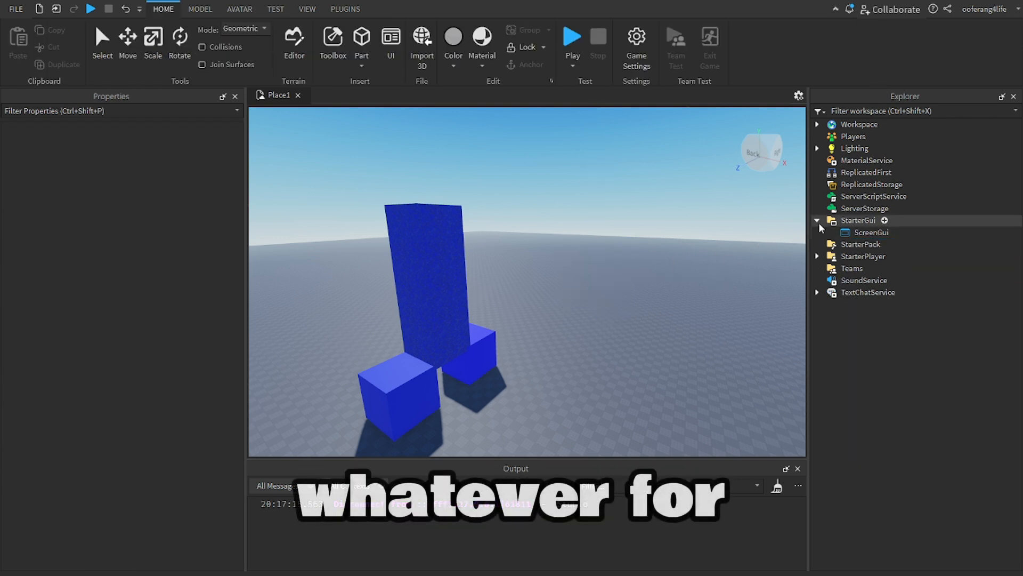
{"action": "left_click", "coordinate": [818, 220]}
Open and enlarge the Toolbox, insert the Sword model, and move it into StarterPack
{"action": "left_click", "coordinate": [849, 233]}
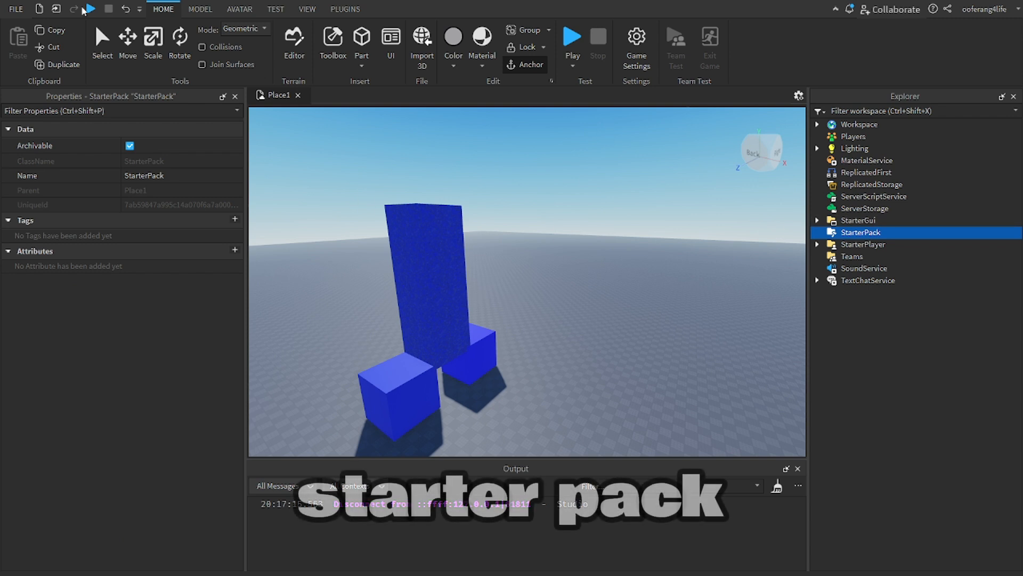
{"action": "left_click", "coordinate": [308, 9]}
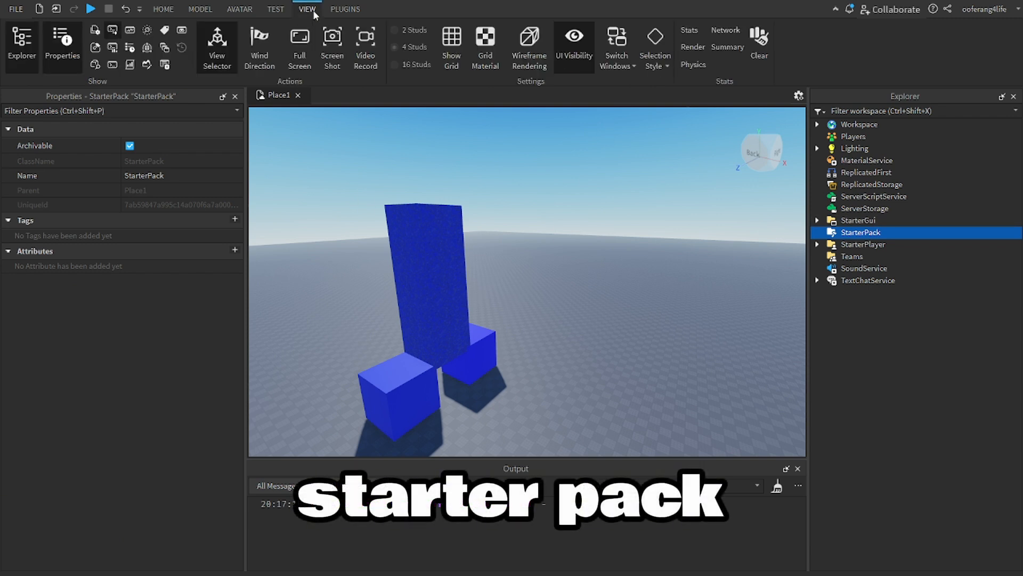
{"action": "left_click", "coordinate": [95, 48]}
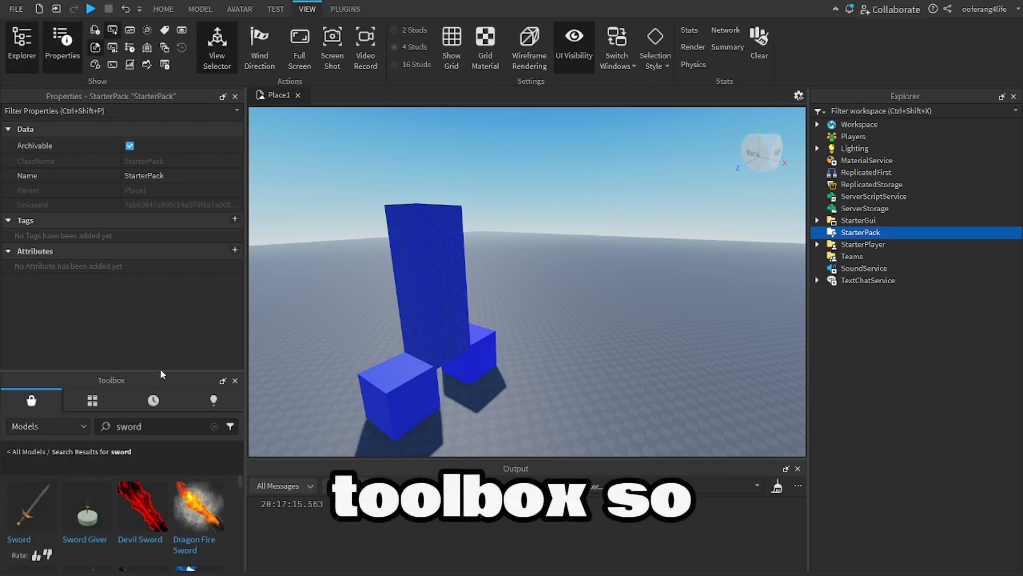
{"action": "left_click_drag", "start_coordinate": [167, 372], "coordinate": [160, 226]}
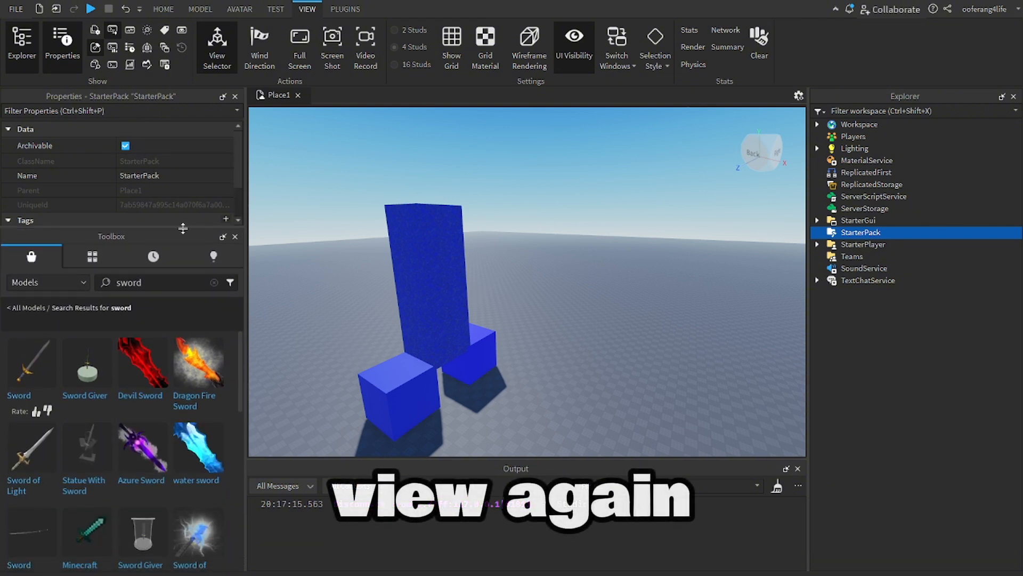
{"action": "left_click", "coordinate": [35, 377]}
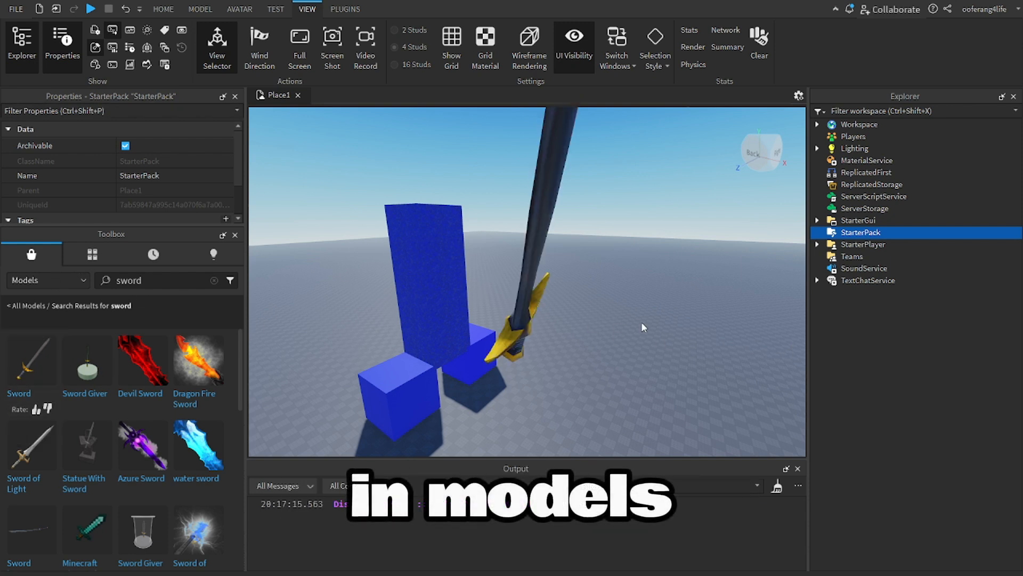
{"action": "left_click_drag", "start_coordinate": [510, 316], "coordinate": [861, 233]}
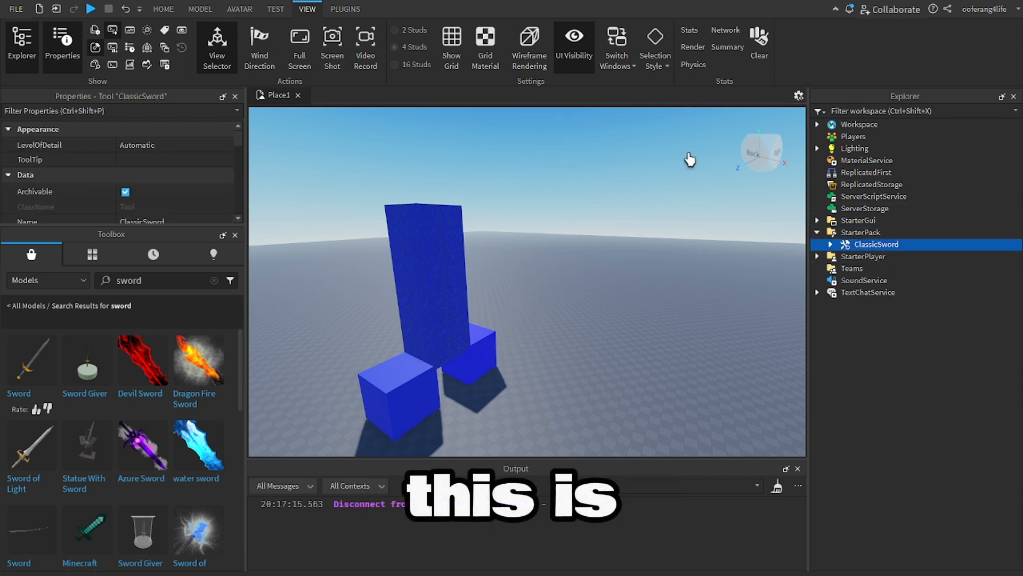
Playtest the place, equip and swing the sword while moving the character around, and stop the test
{"action": "left_click", "coordinate": [177, 11]}
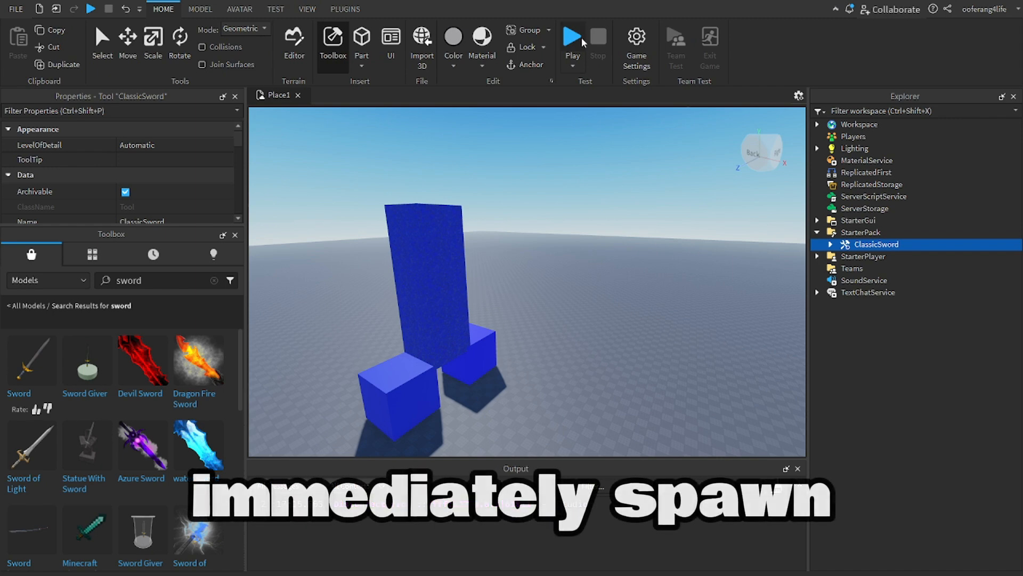
{"action": "left_click", "coordinate": [580, 37]}
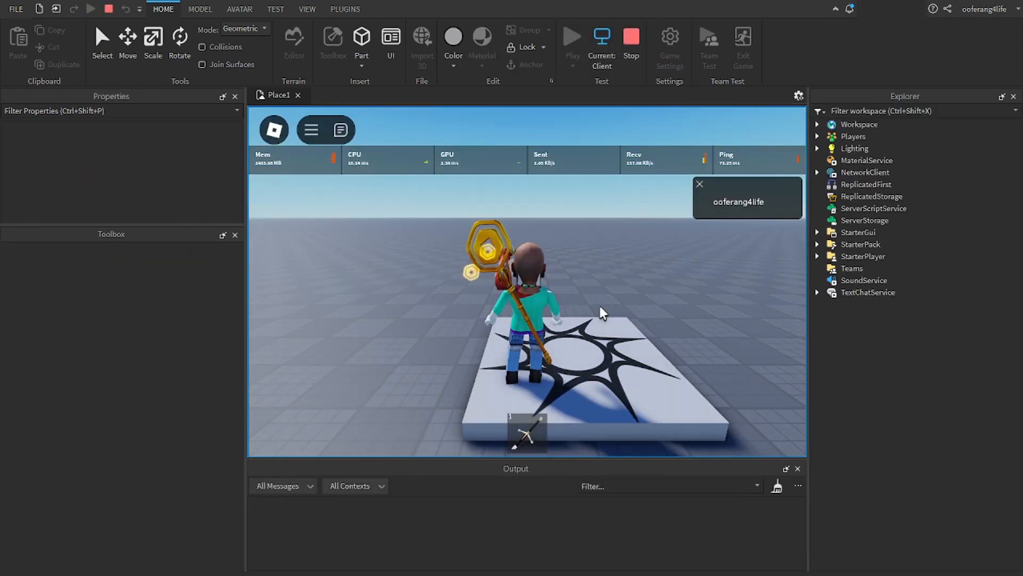
{"action": "key", "text": "d"}
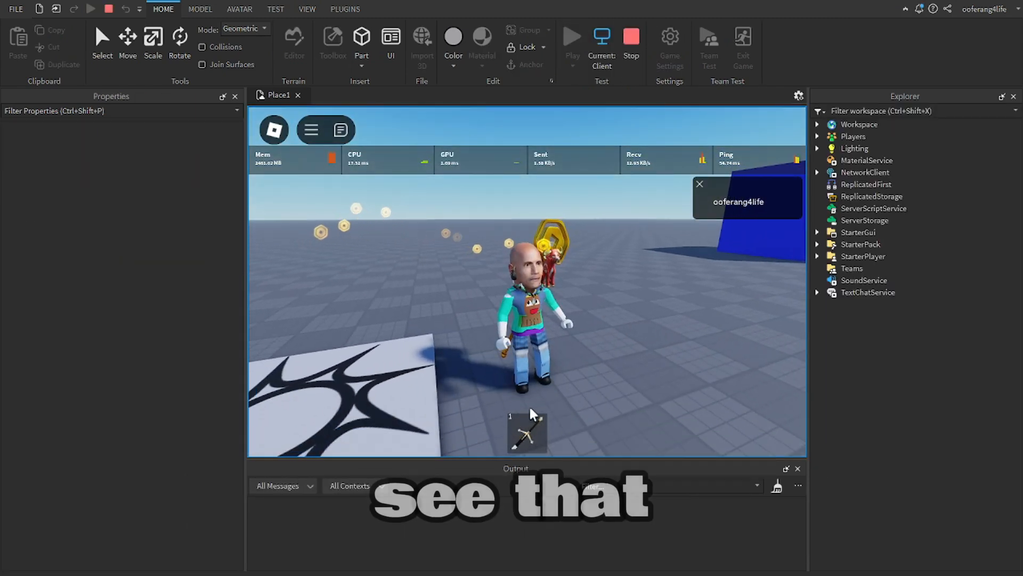
{"action": "left_click", "coordinate": [527, 429]}
{"action": "key", "text": "a"}
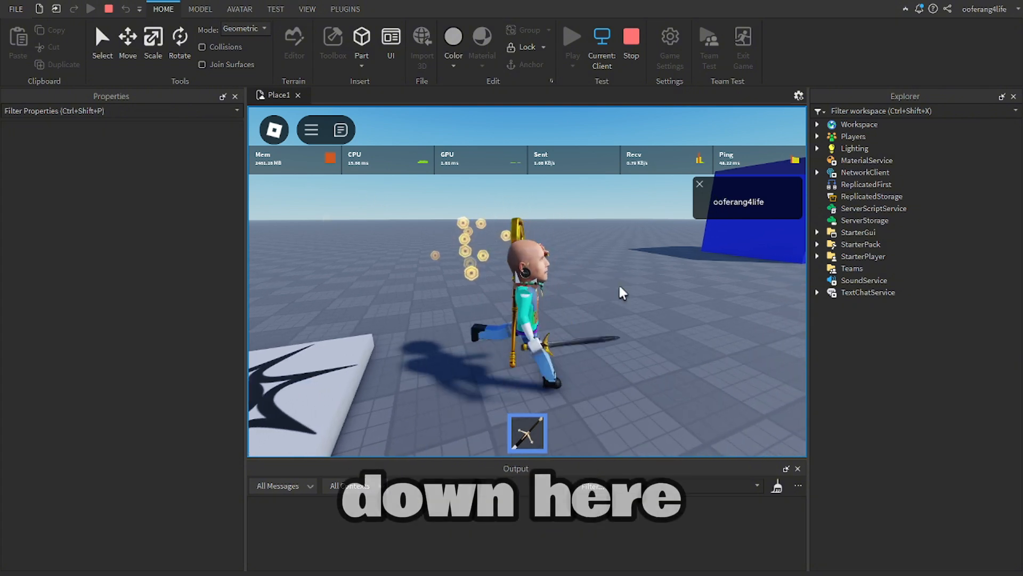
{"action": "key", "text": "d"}
{"action": "left_click", "coordinate": [594, 299]}
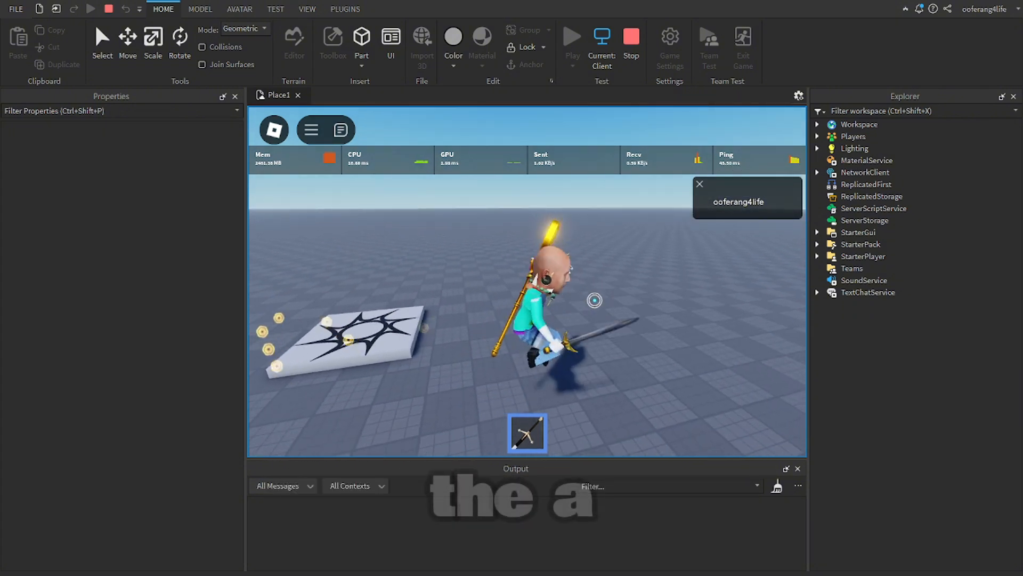
{"action": "right_click_drag", "start_coordinate": [594, 299], "coordinate": [607, 306]}
{"action": "key", "text": "w"}
{"action": "key", "text": "s"}
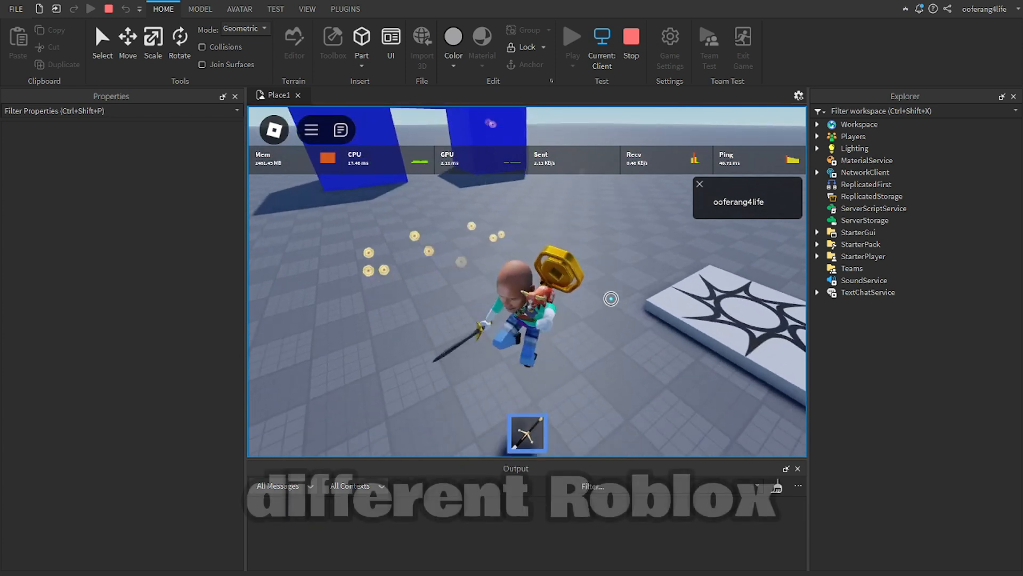
{"action": "left_click", "coordinate": [636, 44]}
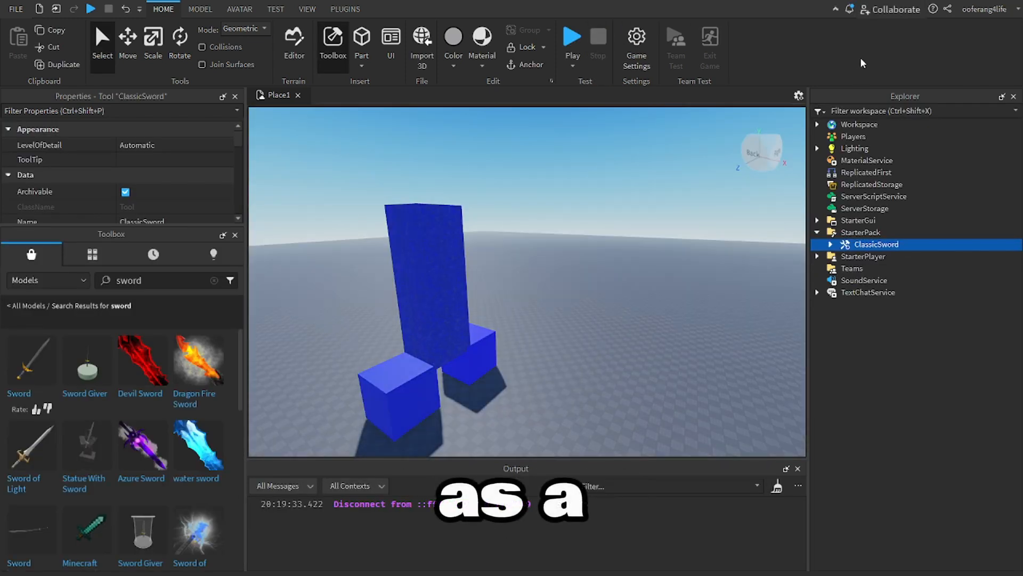
Delete ClassicSword from StarterPack and expand StarterPlayer
{"action": "key", "text": "Delete"}
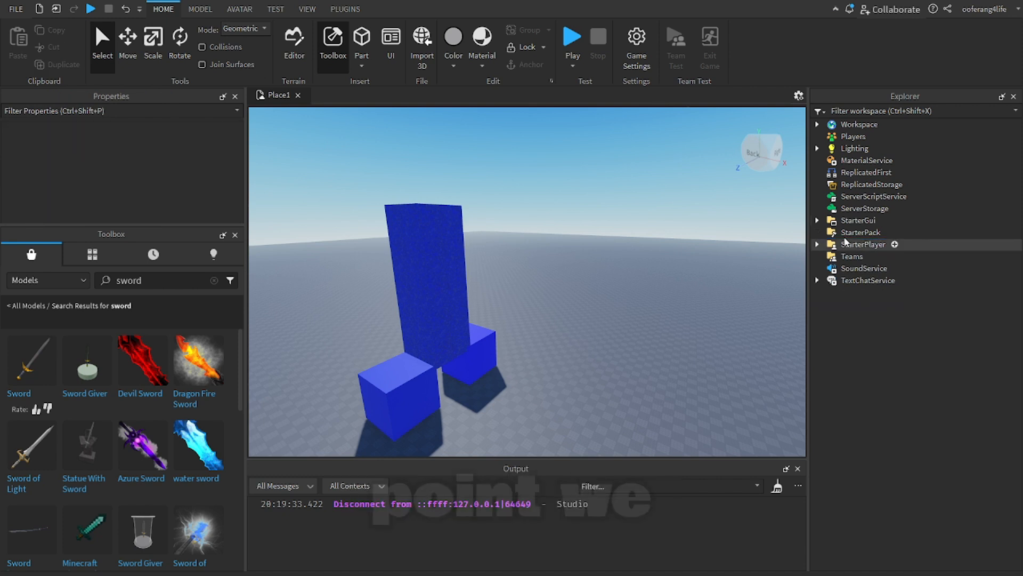
{"action": "left_click", "coordinate": [817, 244]}
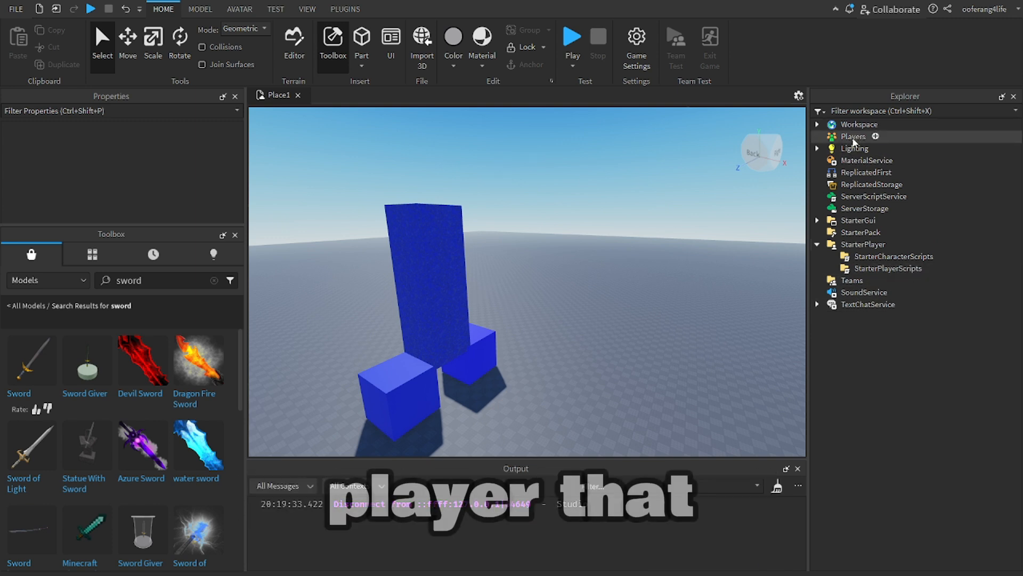
Run a playtest and examine the player's entry under Players and the contents of the player's character model in Workspace
{"action": "left_click", "coordinate": [579, 37]}
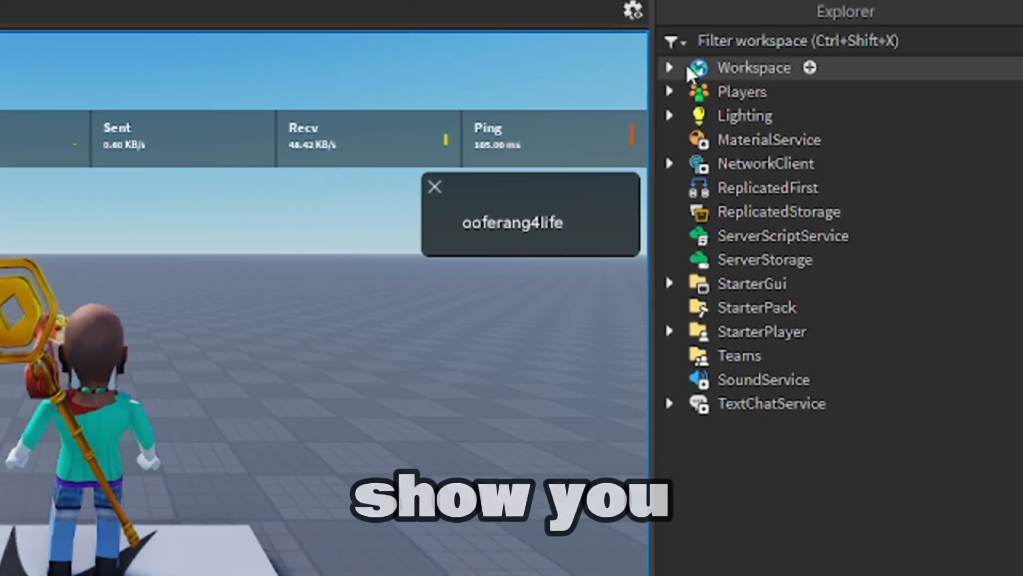
{"action": "left_click", "coordinate": [729, 90]}
{"action": "left_click", "coordinate": [670, 235]}
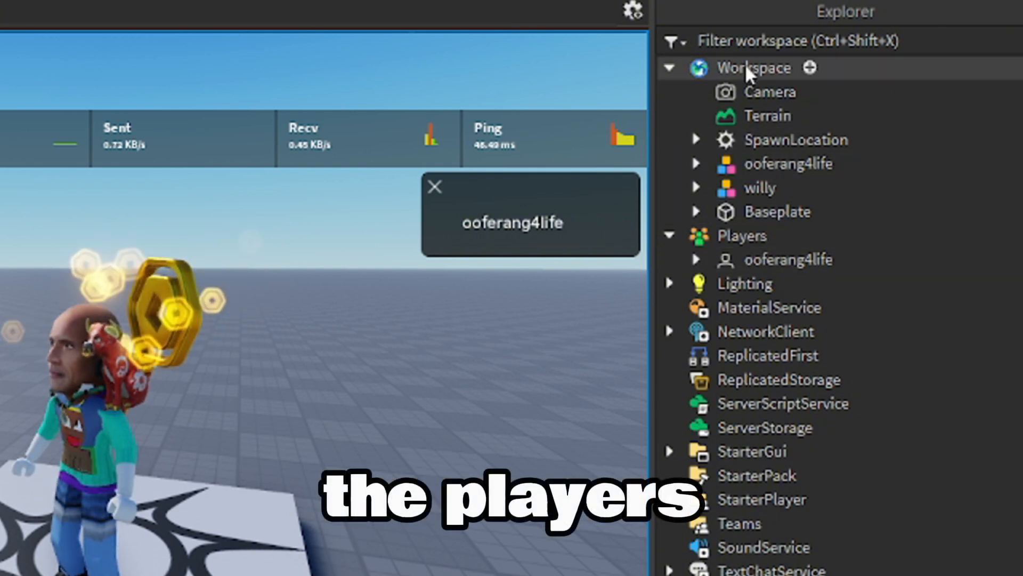
{"action": "left_click", "coordinate": [702, 165]}
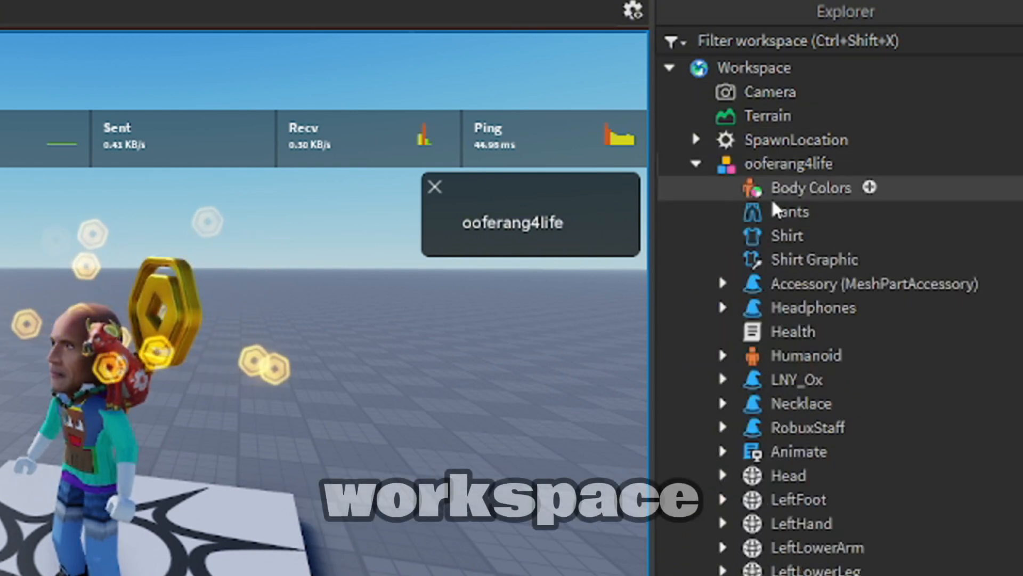
{"action": "left_click", "coordinate": [697, 170]}
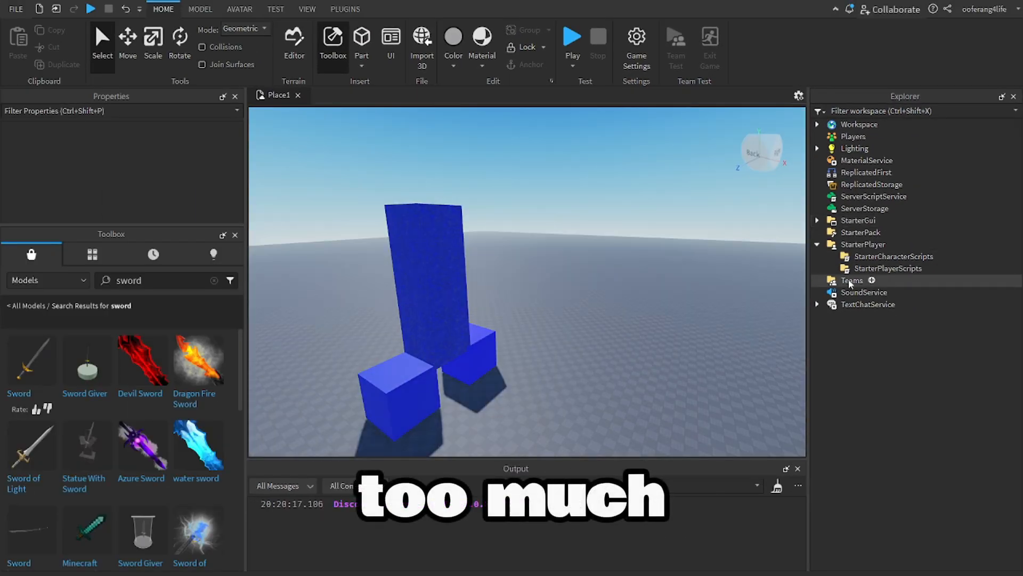
Collapse StarterPlayer and look through the properties of Teams
{"action": "left_click", "coordinate": [817, 244]}
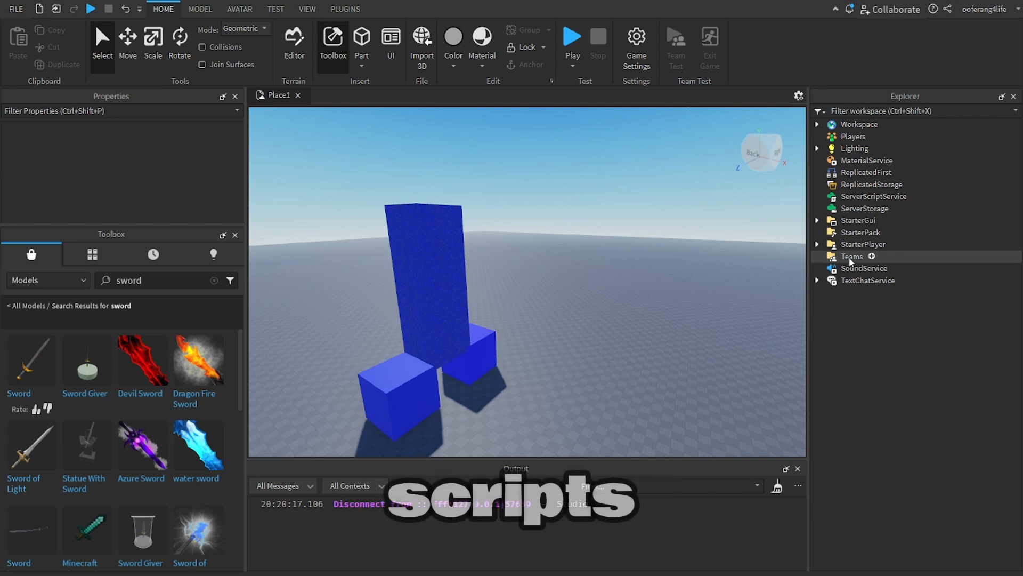
{"action": "left_click", "coordinate": [862, 258]}
{"action": "scroll", "coordinate": [113, 189], "scroll_direction": "down", "scroll_amount": 2}
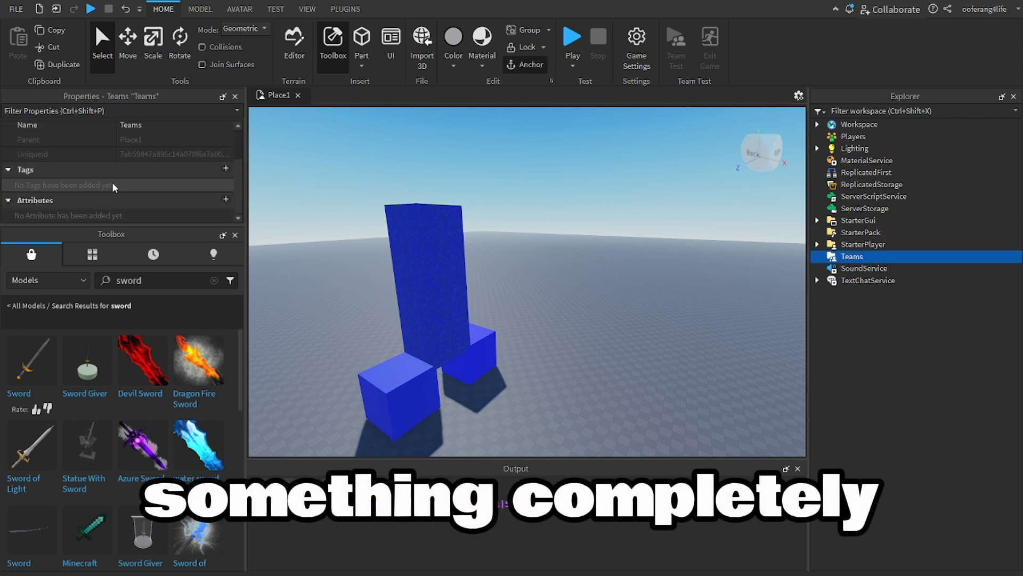
{"action": "scroll", "coordinate": [106, 191], "scroll_direction": "up", "scroll_amount": 2}
{"action": "scroll", "coordinate": [137, 175], "scroll_direction": "down", "scroll_amount": 2}
{"action": "scroll", "coordinate": [166, 168], "scroll_direction": "up", "scroll_amount": 3}
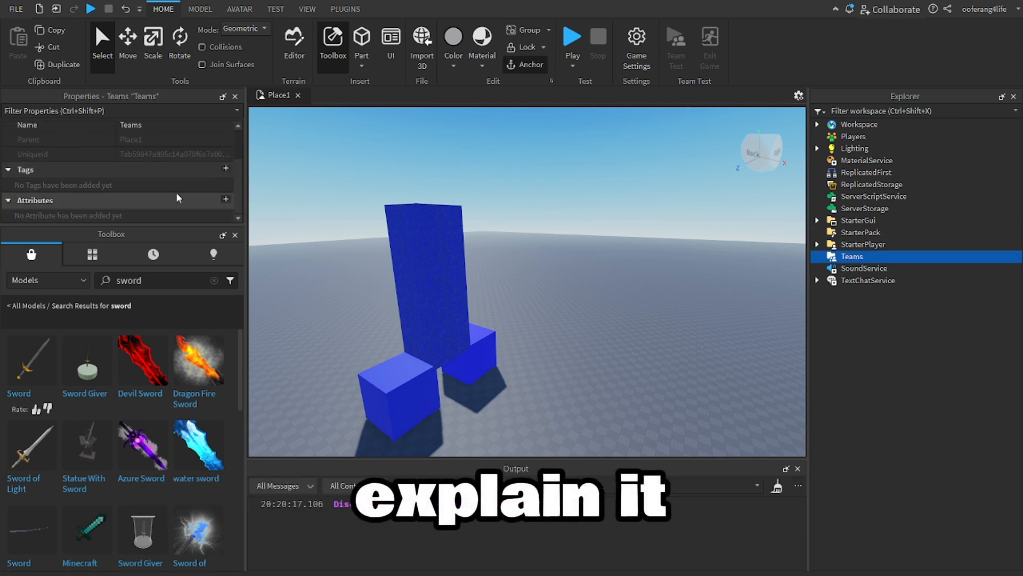
Look through the properties of SoundService
{"action": "left_click", "coordinate": [871, 269]}
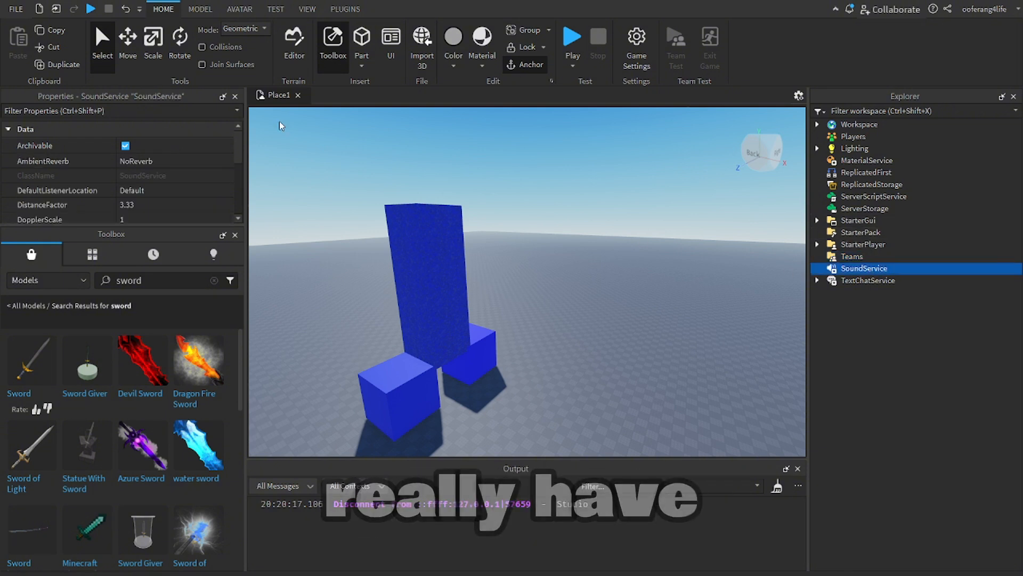
{"action": "scroll", "coordinate": [142, 195], "scroll_direction": "down", "scroll_amount": 2}
{"action": "scroll", "coordinate": [138, 195], "scroll_direction": "up", "scroll_amount": 2}
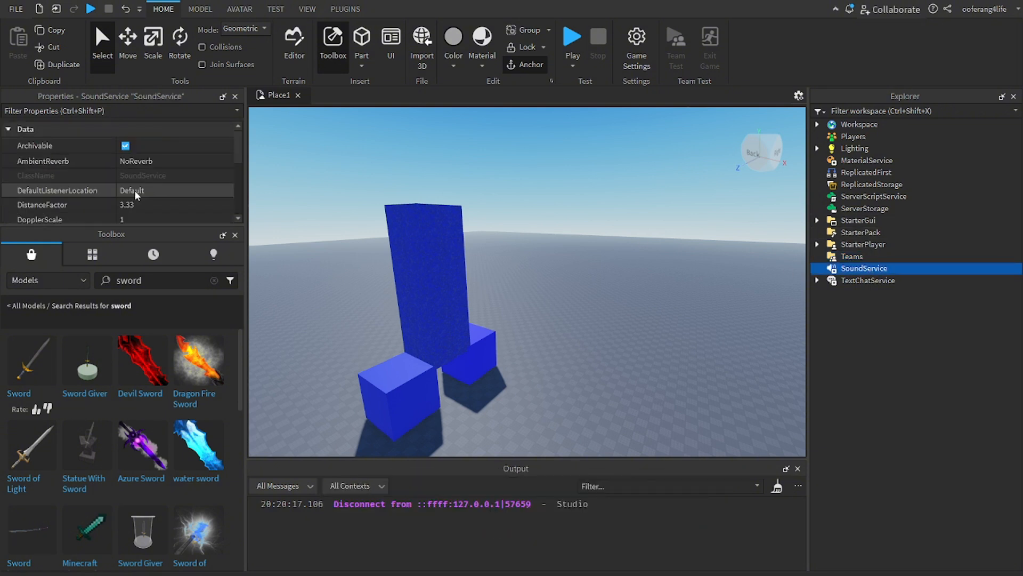
{"action": "scroll", "coordinate": [155, 187], "scroll_direction": "down", "scroll_amount": 2}
{"action": "scroll", "coordinate": [165, 187], "scroll_direction": "up", "scroll_amount": 2}
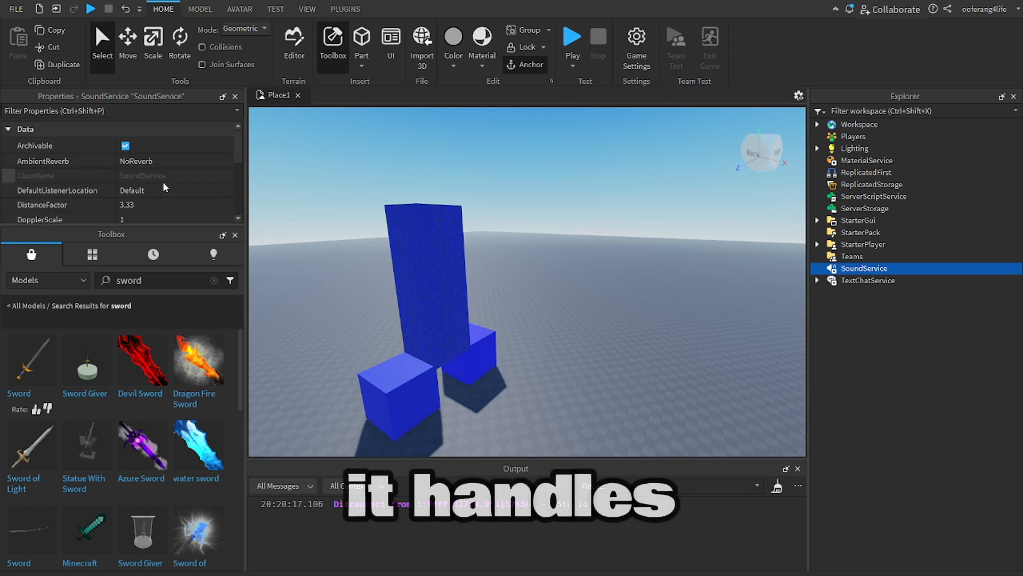
Inspect TextChatService's properties and child objects, including those of BubbleChatConfiguration, and collapse it again
{"action": "left_click", "coordinate": [873, 282]}
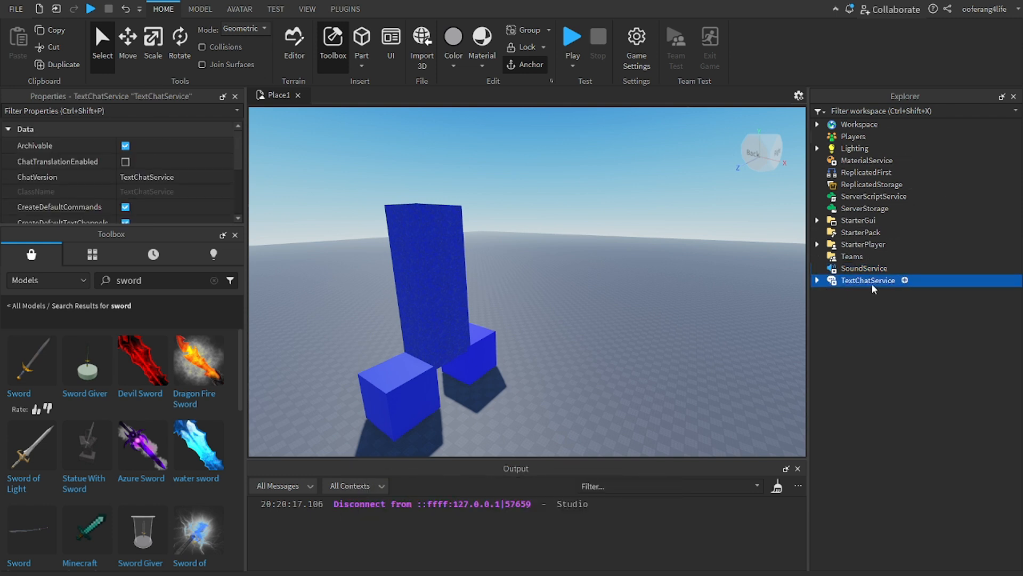
{"action": "left_click", "coordinate": [818, 281]}
{"action": "left_click", "coordinate": [817, 282]}
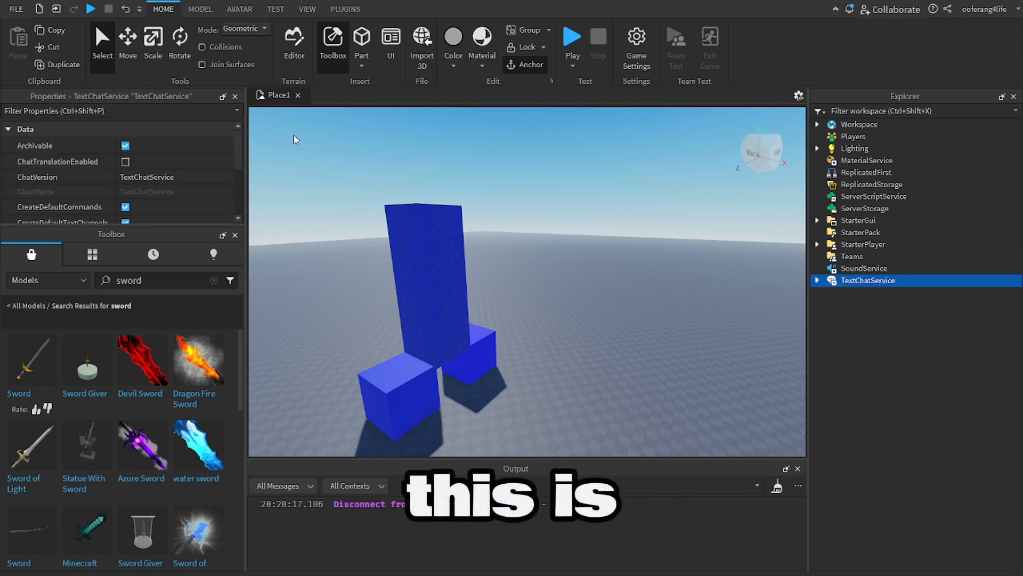
{"action": "scroll", "coordinate": [229, 176], "scroll_direction": "down", "scroll_amount": 2}
{"action": "scroll", "coordinate": [229, 175], "scroll_direction": "up", "scroll_amount": 2}
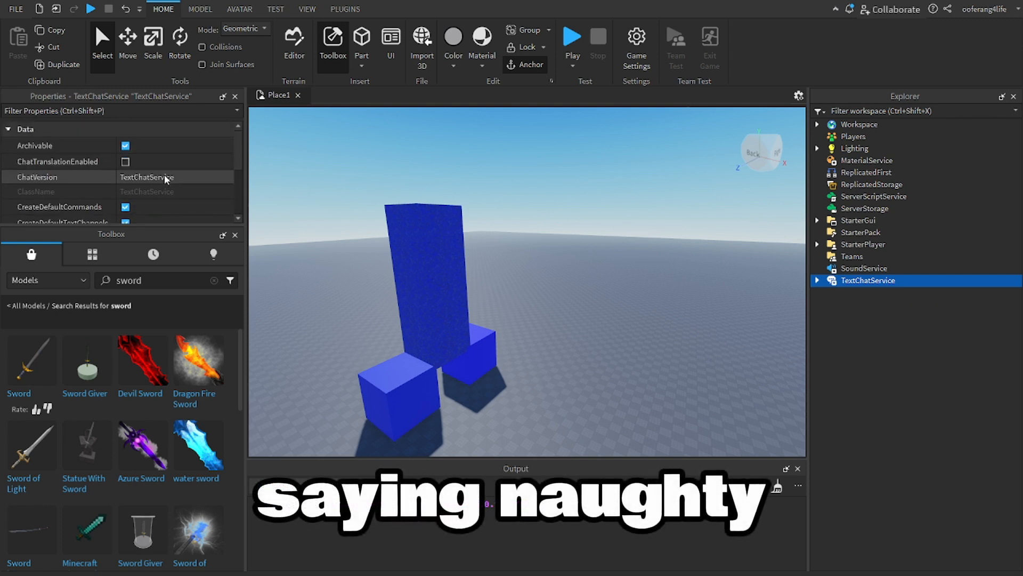
{"action": "left_click", "coordinate": [817, 281]}
{"action": "left_click", "coordinate": [830, 316]}
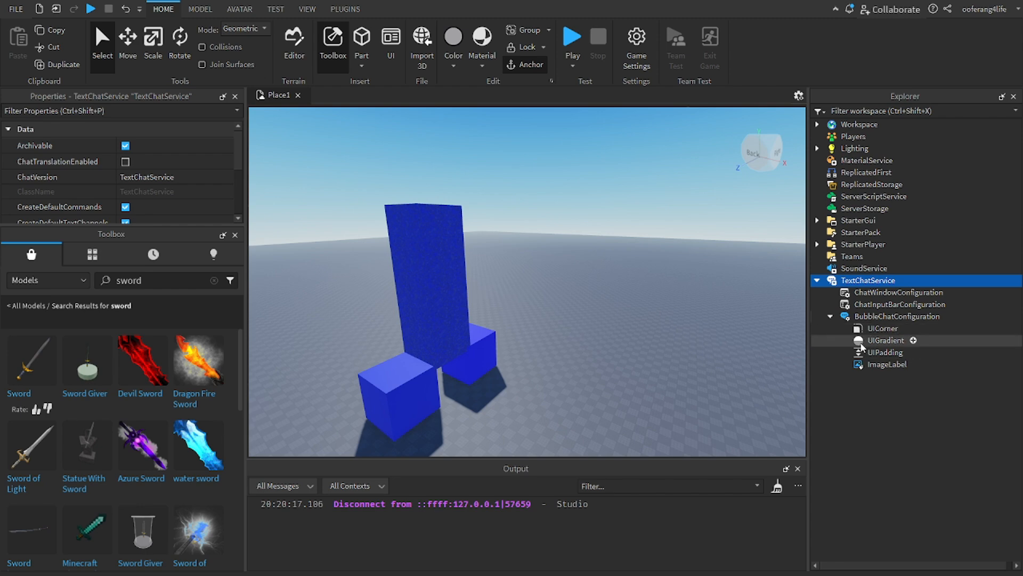
{"action": "left_click", "coordinate": [830, 316]}
{"action": "left_click", "coordinate": [817, 281]}
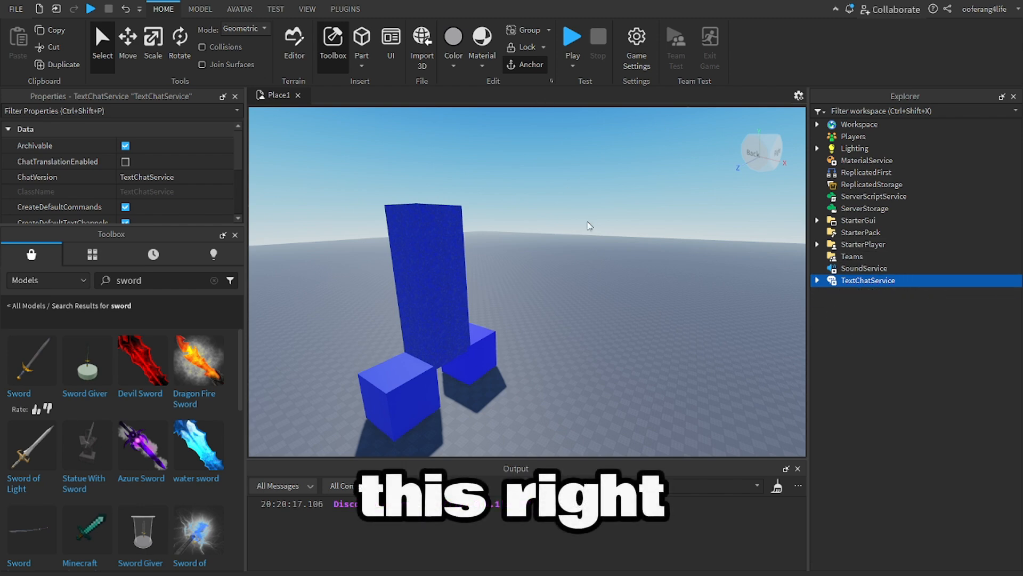
{"action": "right_click_drag", "start_coordinate": [570, 238], "coordinate": [592, 234]}
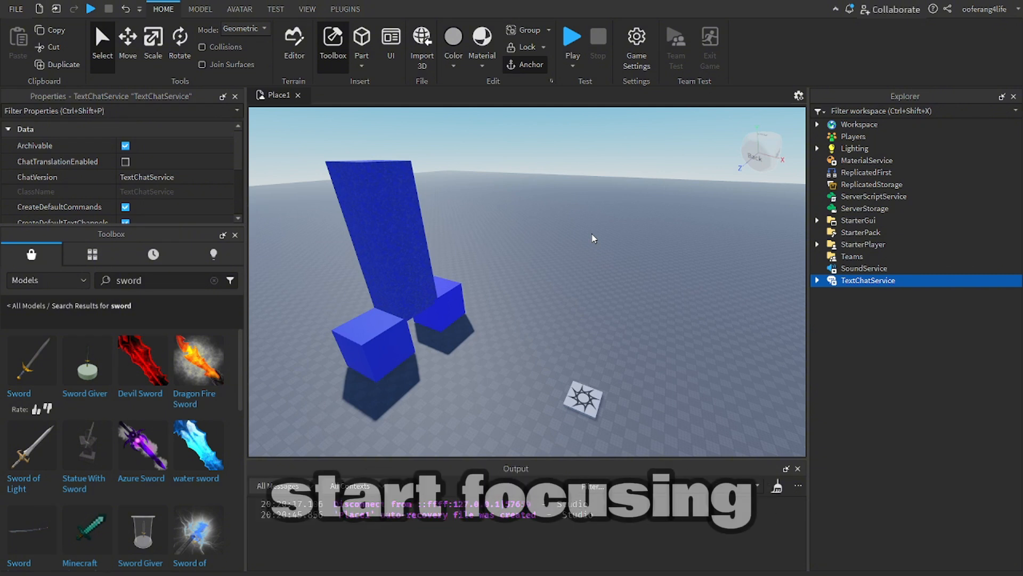